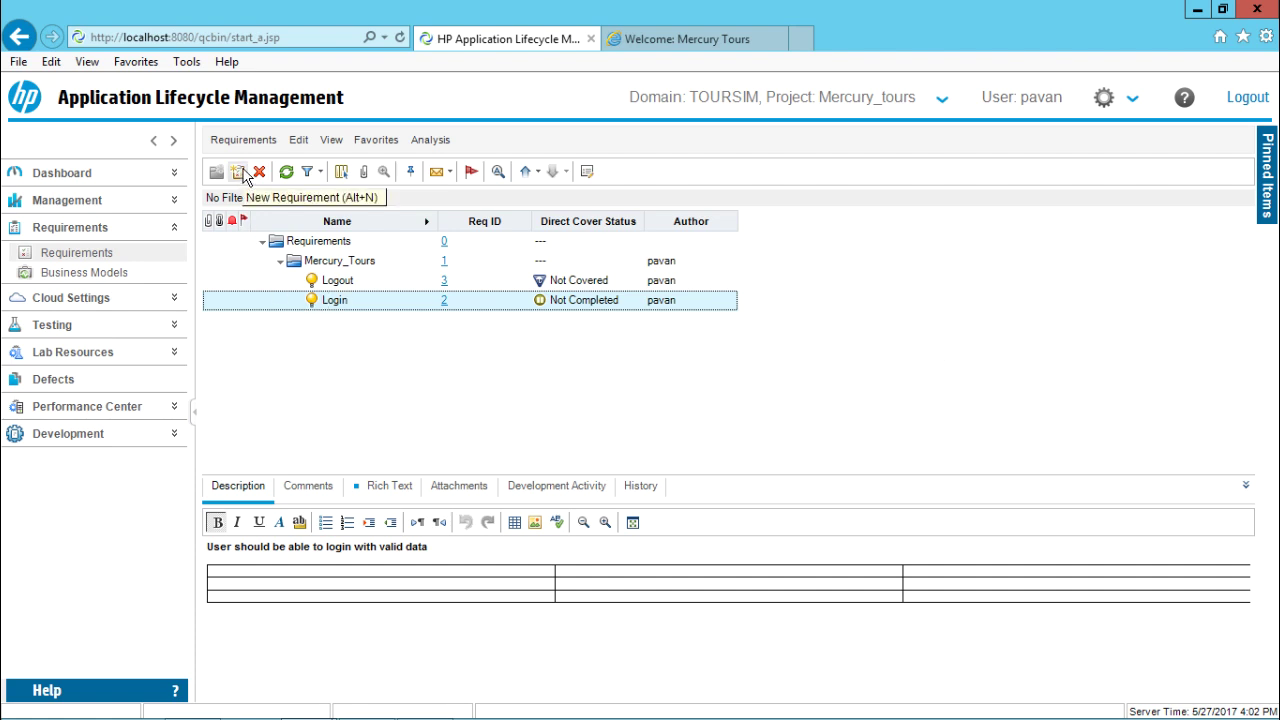
Look at the fields of a blank new requirement form and close it without submitting.
left_click(240, 172)
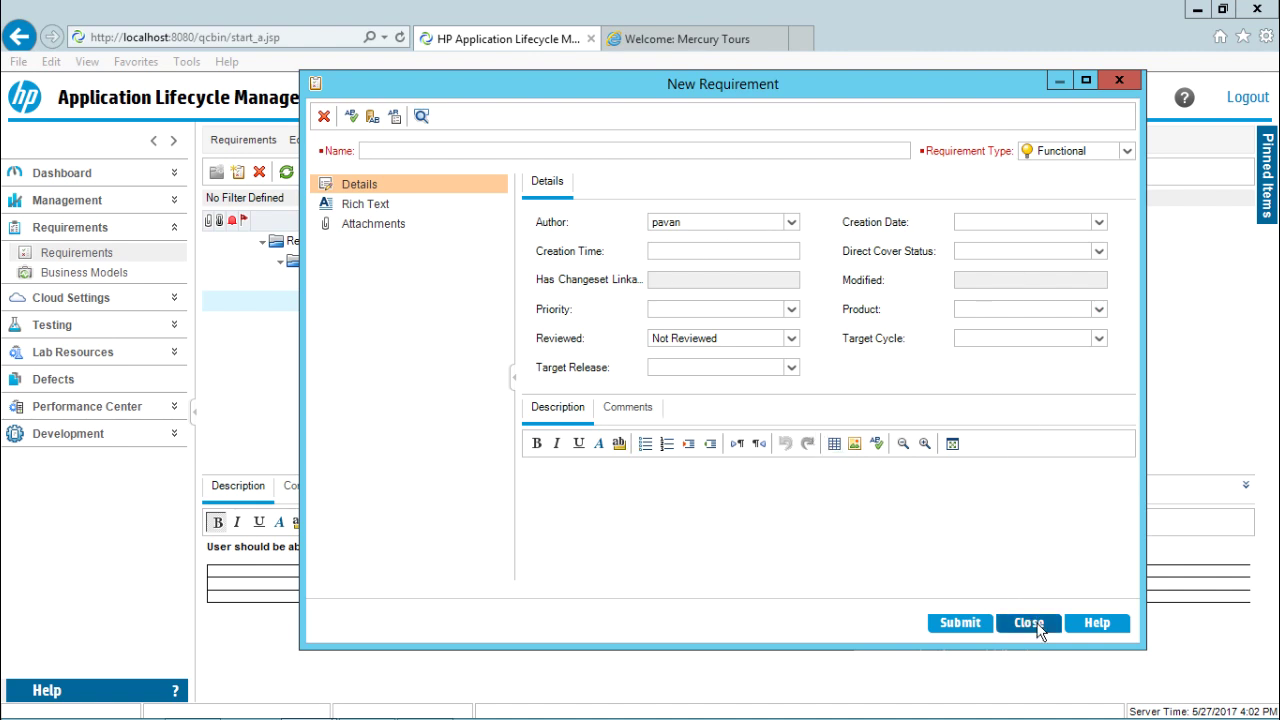
left_click_drag(796, 91, 784, 125)
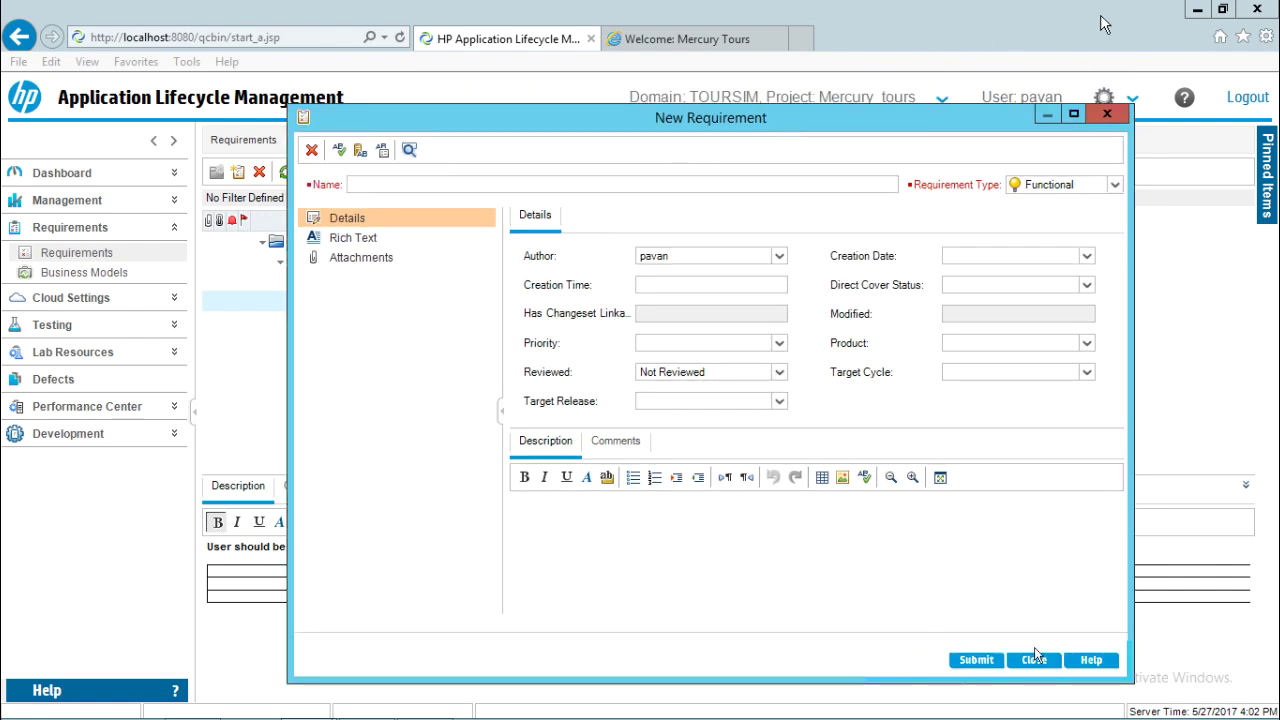
left_click(1197, 12)
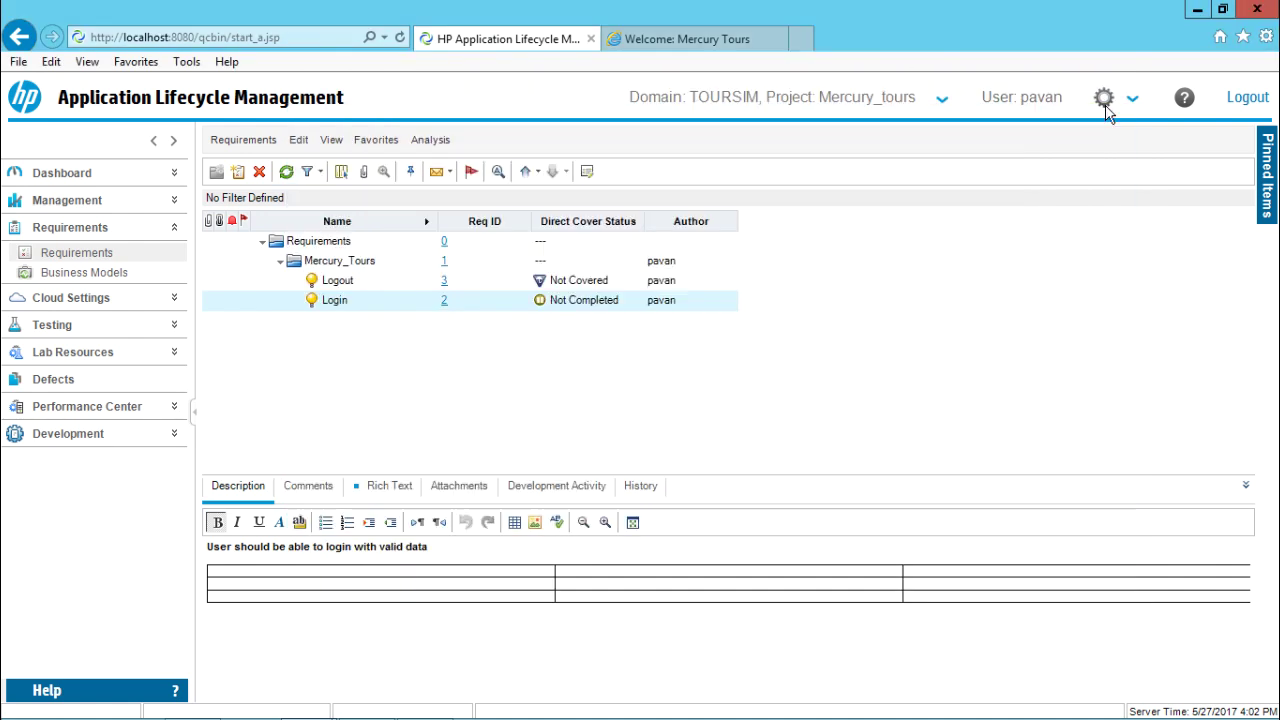
Switch to the desktop and open the Req,TCs, Defects workbook in Excel.
left_click(1197, 12)
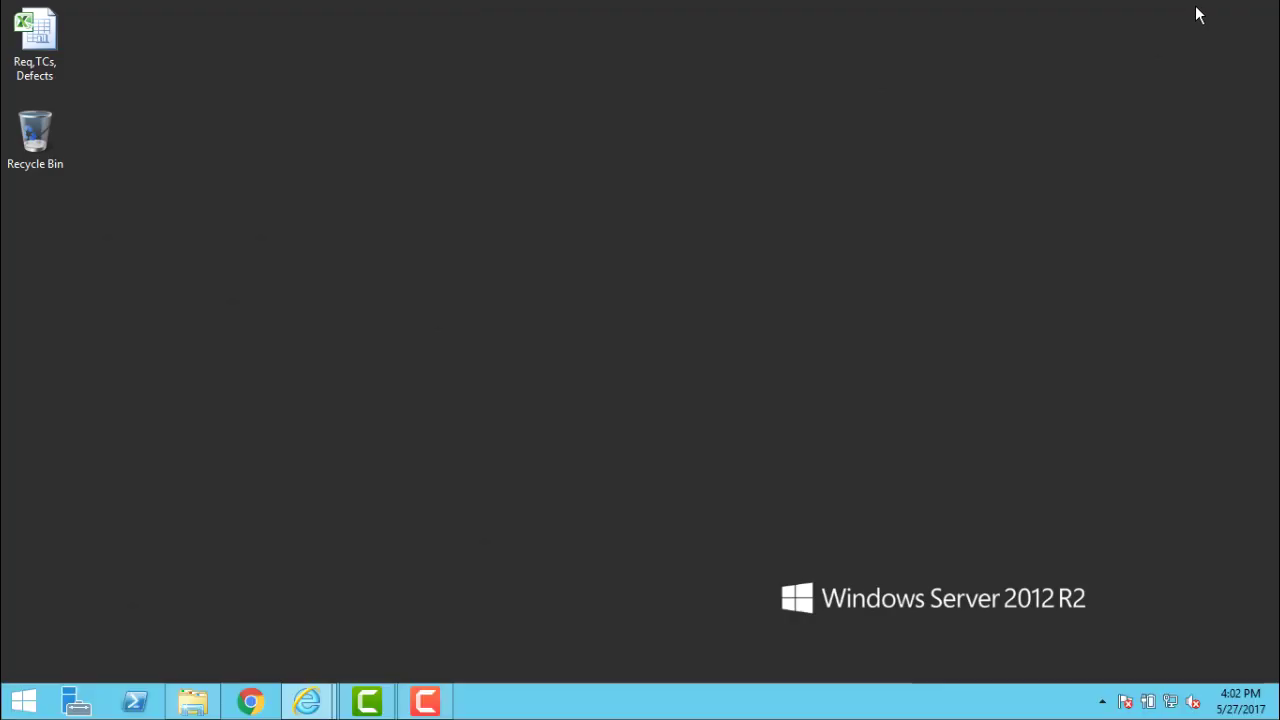
double_click(40, 42)
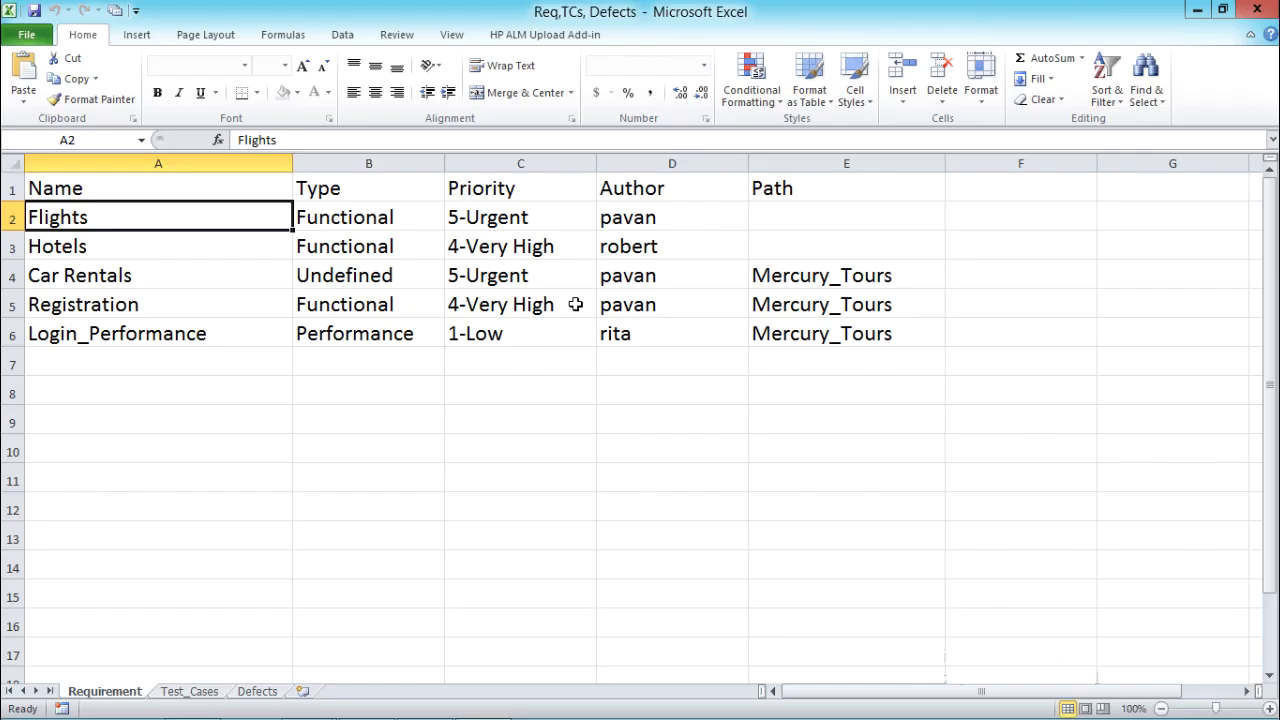
left_click(128, 195)
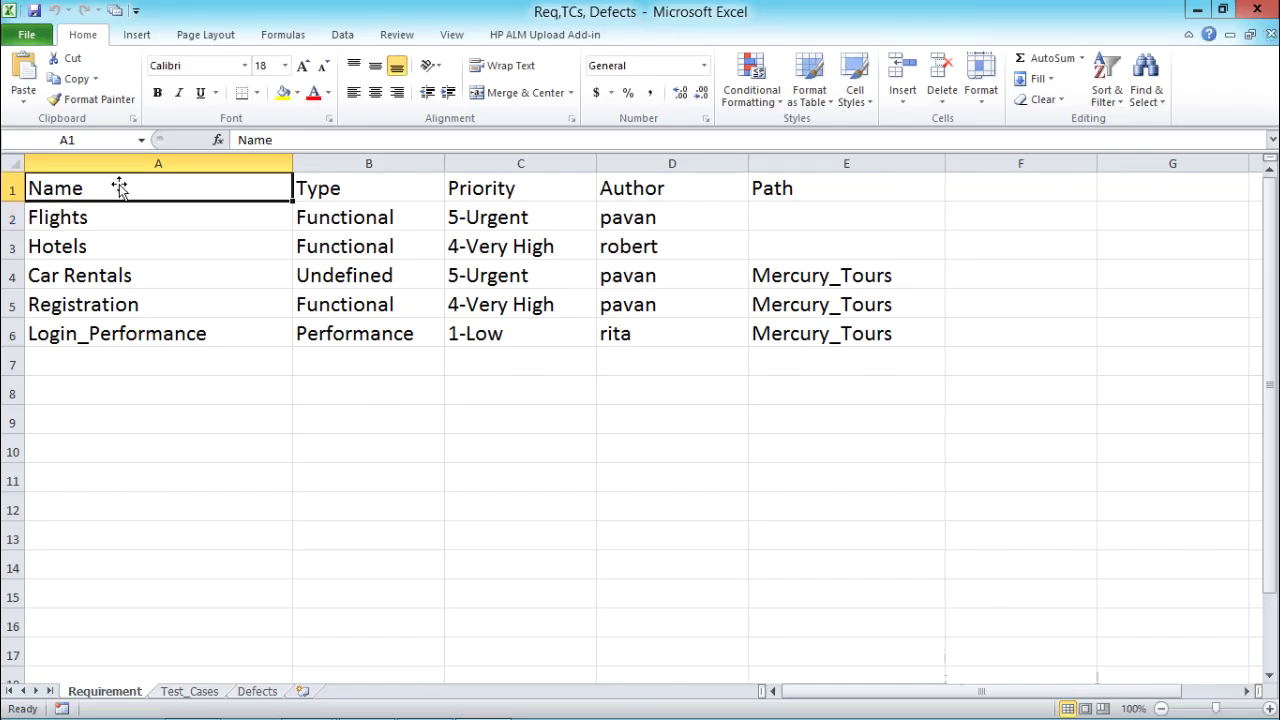
Look through the Test_Cases and Defects sheets and return to the Requirement sheet.
left_click(188, 693)
left_click(275, 693)
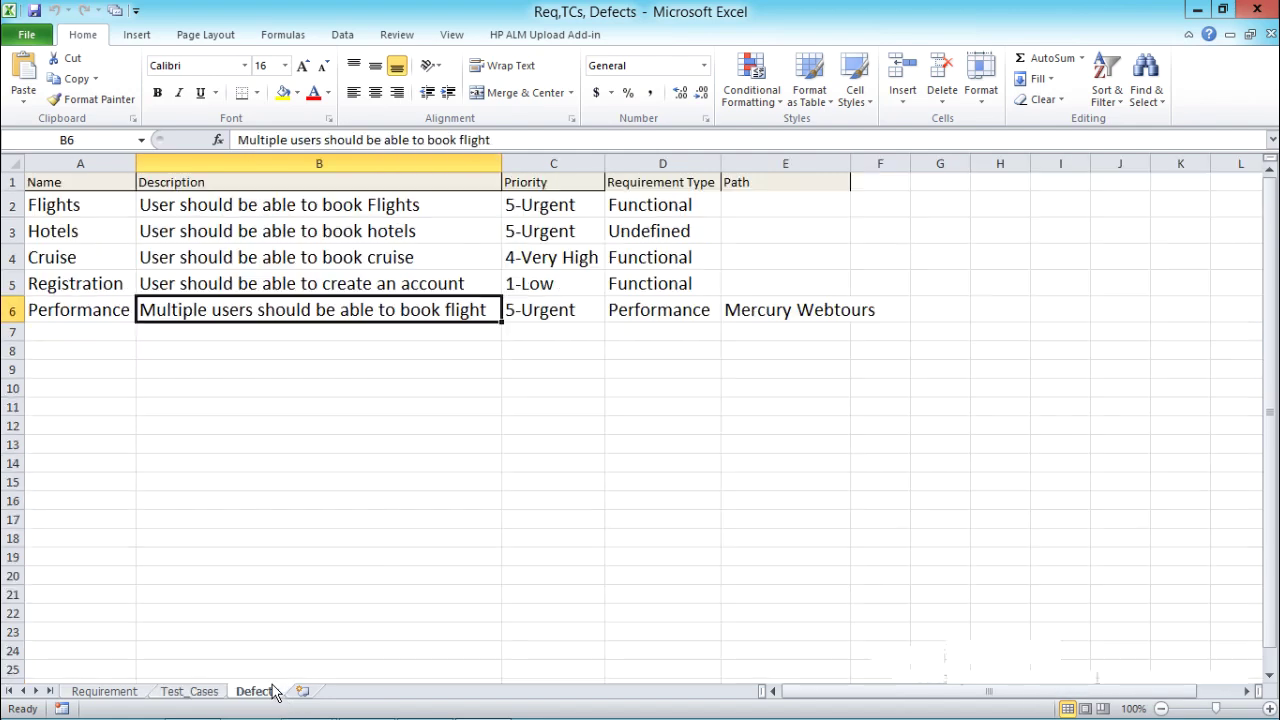
left_click(106, 691)
left_click(508, 251)
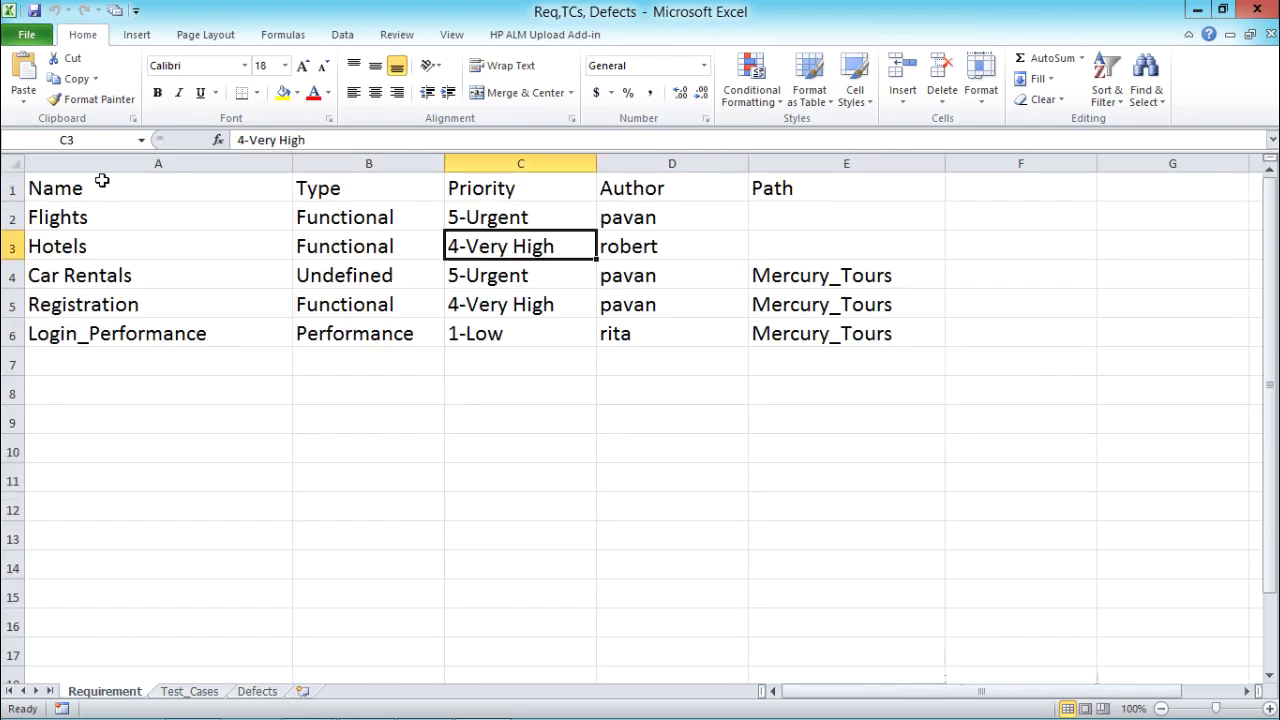
Fill the header cells A1:E1 of the Requirement sheet with yellow.
left_click_drag(38, 188, 820, 178)
left_click(282, 92)
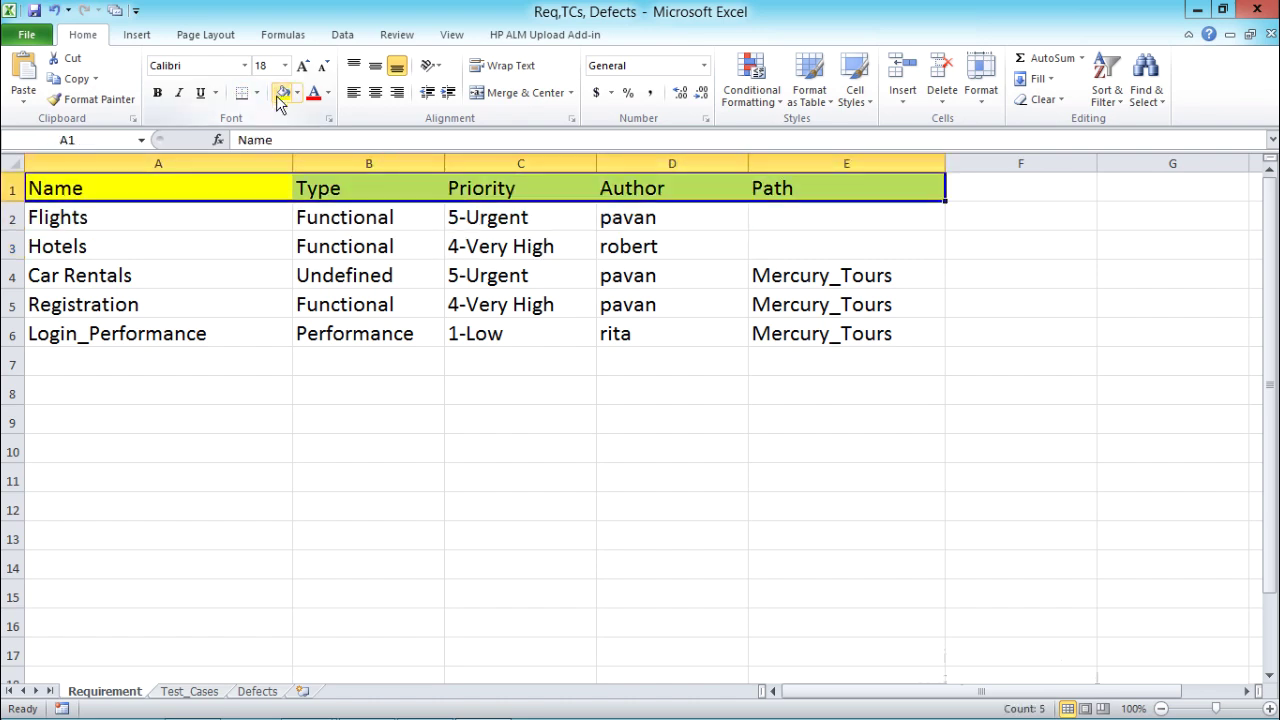
left_click(556, 294)
Review the Name, Type, Priority, Author and Path column headings one by one.
left_click_drag(75, 188, 820, 206)
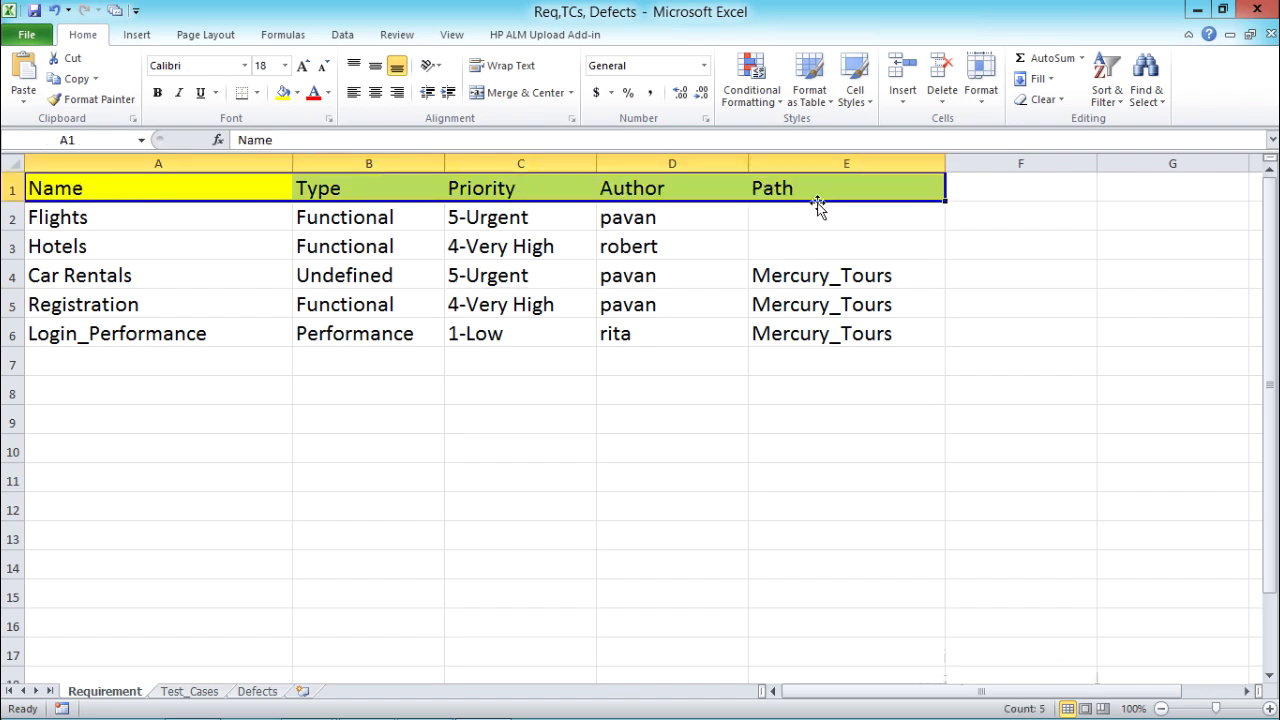
left_click(123, 184)
left_click(333, 187)
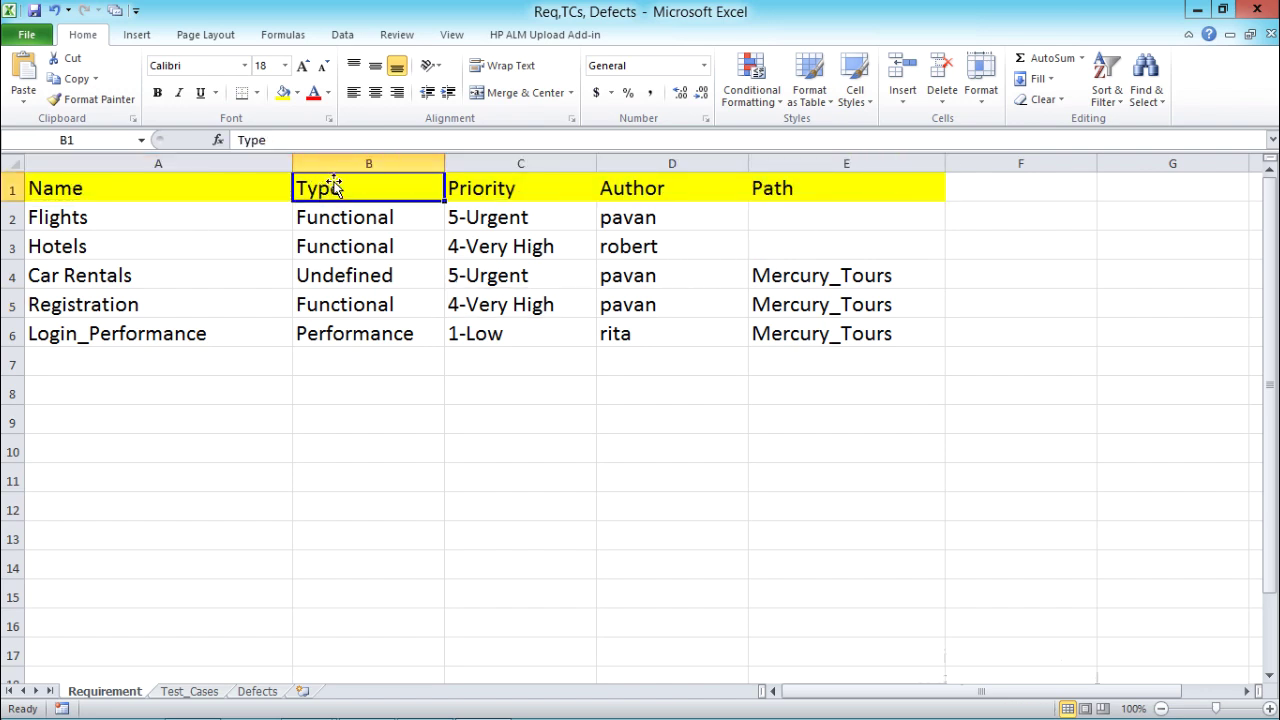
left_click(500, 186)
left_click(657, 190)
left_click(806, 194)
Apply all borders to the requirements table A1:E6.
left_click_drag(88, 190, 840, 333)
left_click(256, 93)
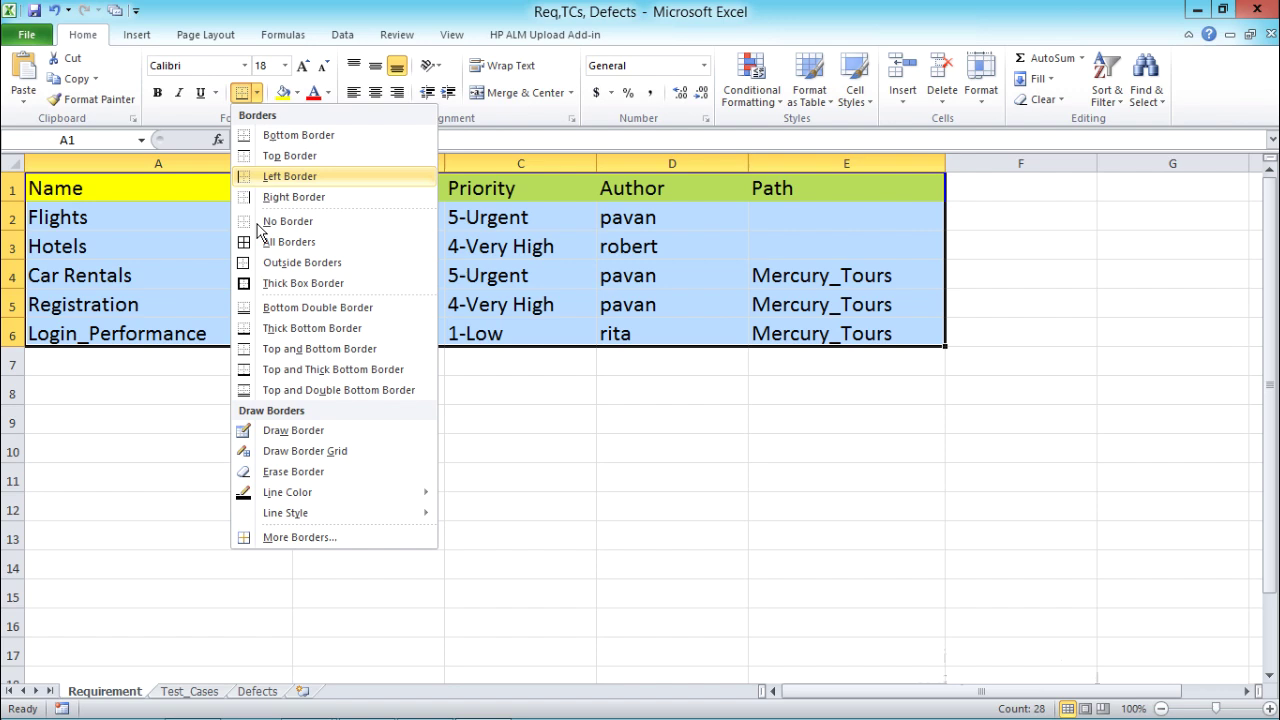
left_click(292, 242)
left_click(486, 503)
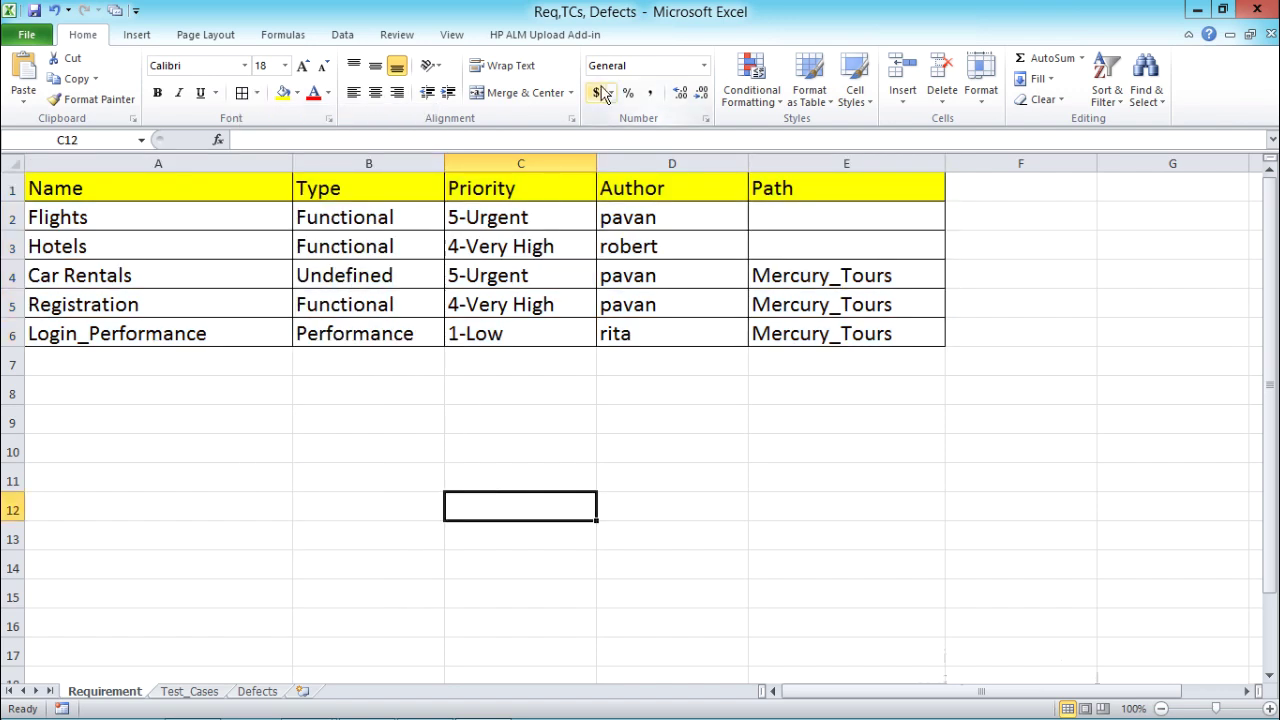
Hide the gridlines on the Requirement sheet.
left_click(452, 34)
left_click(248, 92)
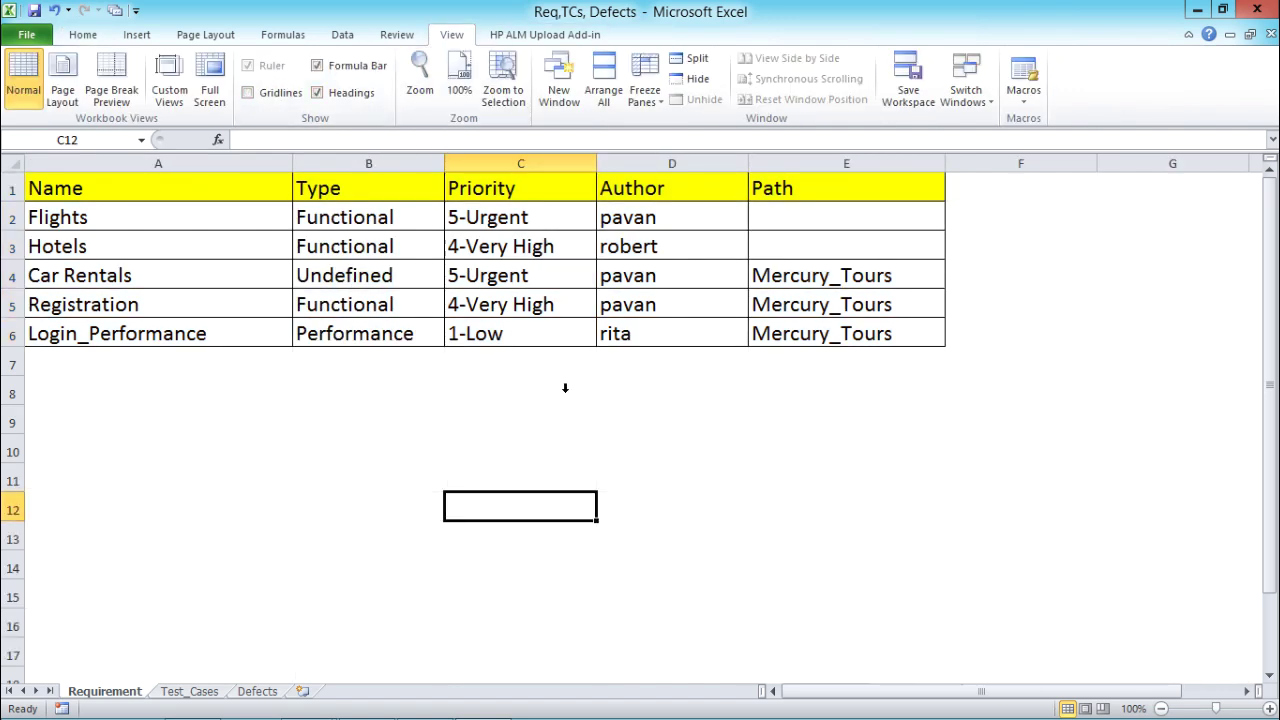
left_click(565, 388)
left_click(83, 34)
Examine the Name, Type and Priority columns of the requirements table and the values used in them.
left_click(80, 304)
left_click_drag(76, 190, 88, 338)
left_click_drag(312, 190, 326, 336)
left_click(360, 270)
left_click(326, 203)
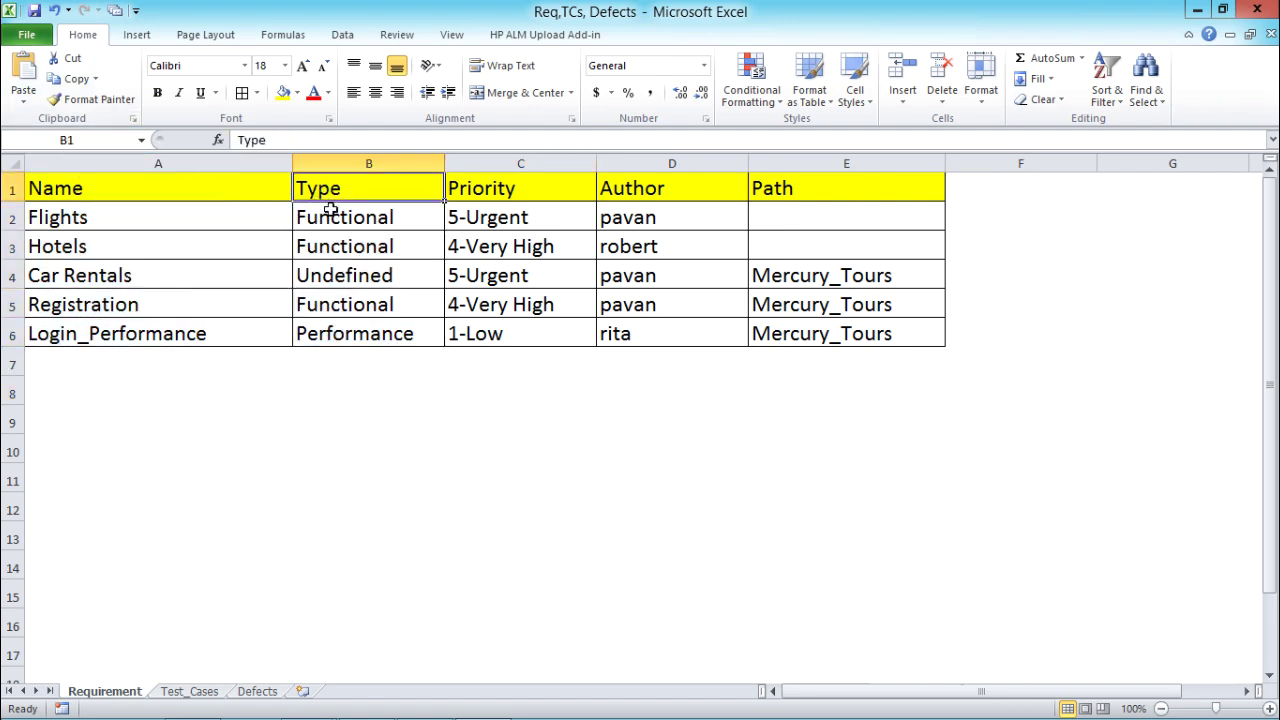
left_click(398, 221)
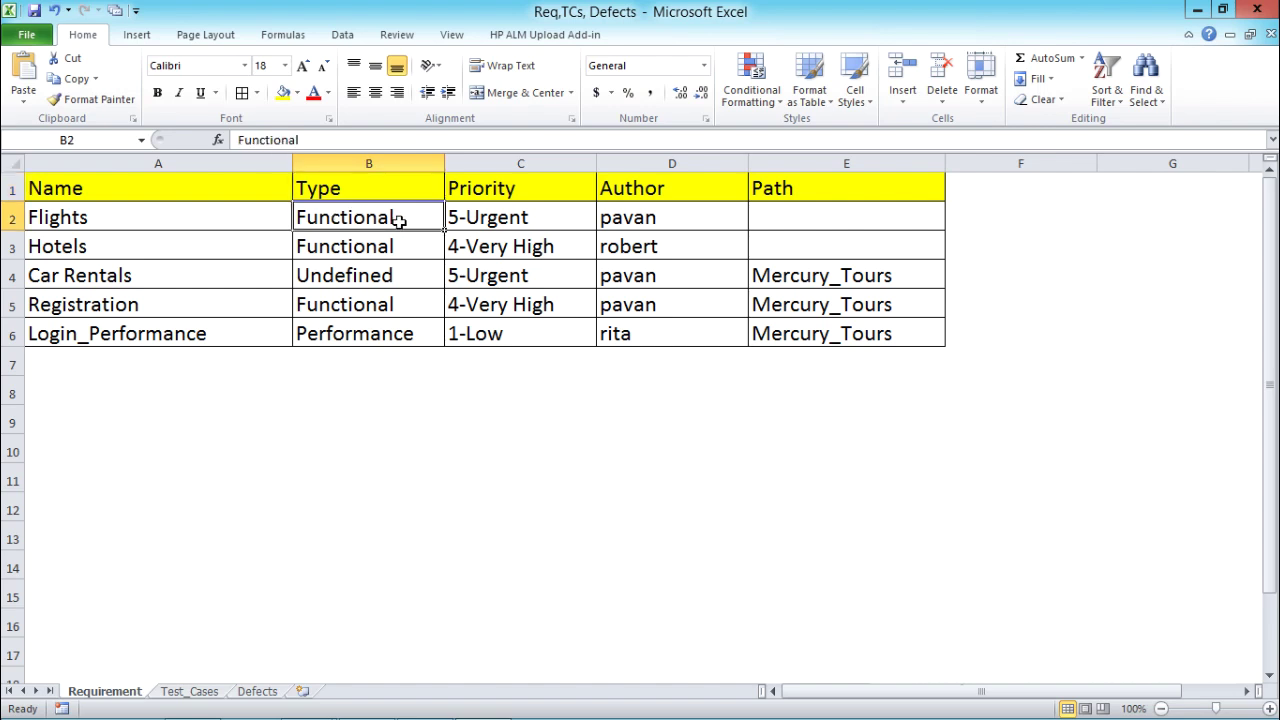
left_click(392, 266)
left_click(384, 333)
left_click_drag(380, 215, 363, 337)
left_click_drag(358, 214, 364, 333)
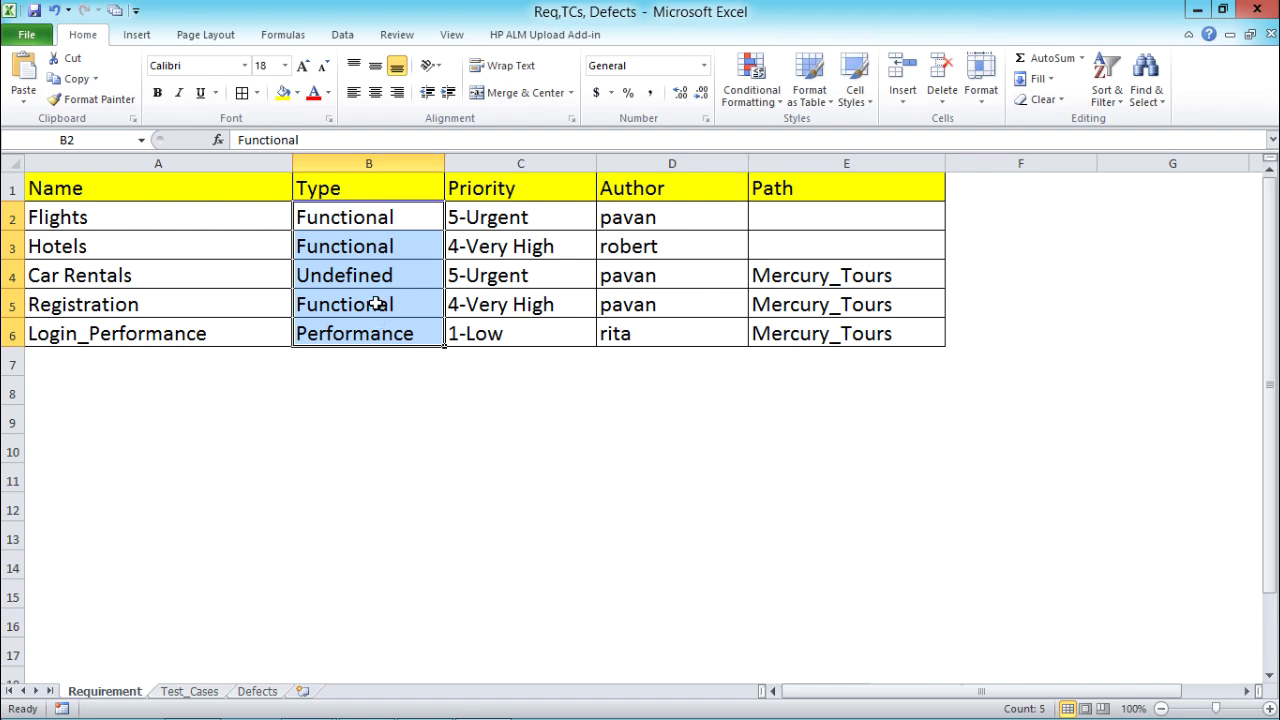
left_click(517, 338)
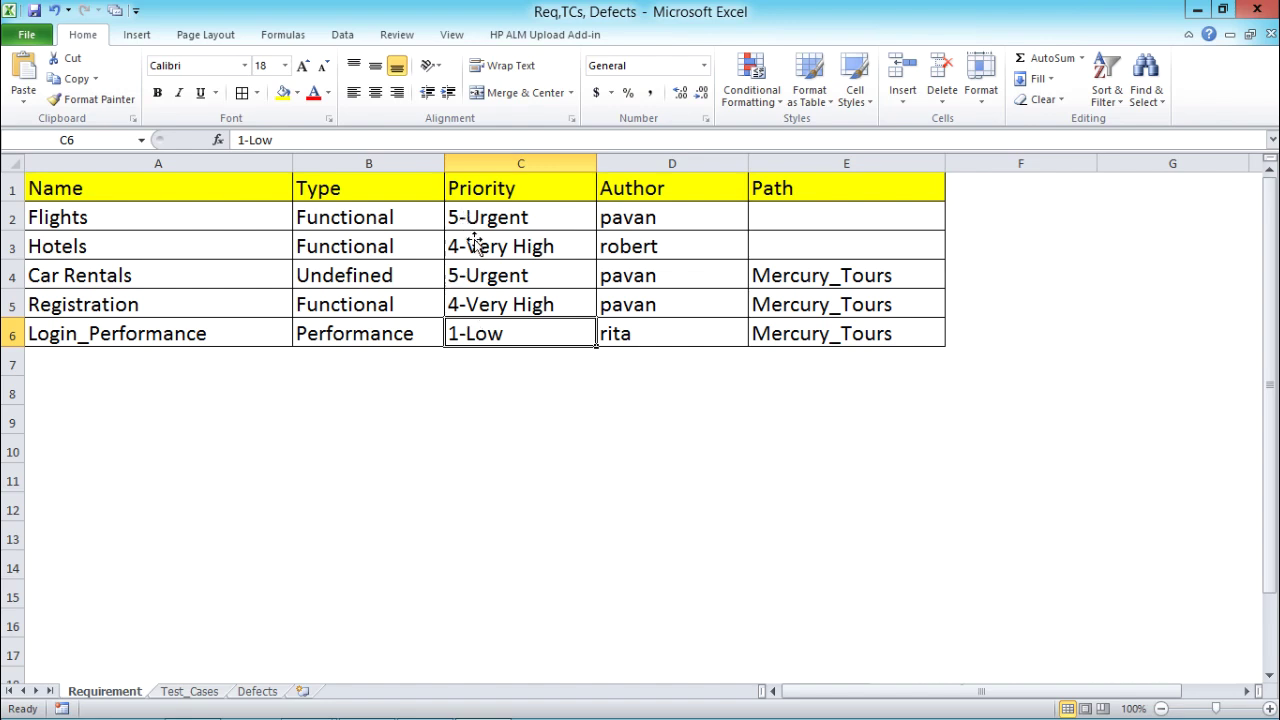
left_click(534, 215)
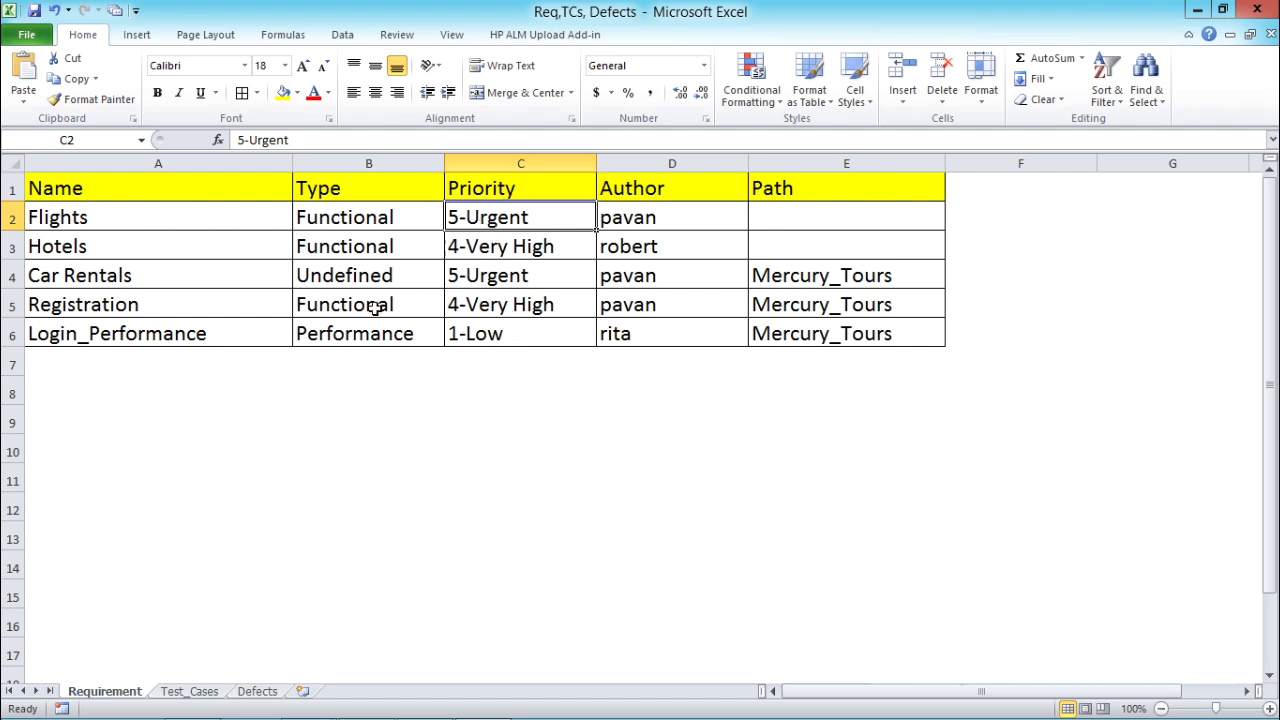
Examine the requirement data in rows 2 to 6 and the header row above it.
left_click_drag(70, 210, 800, 332)
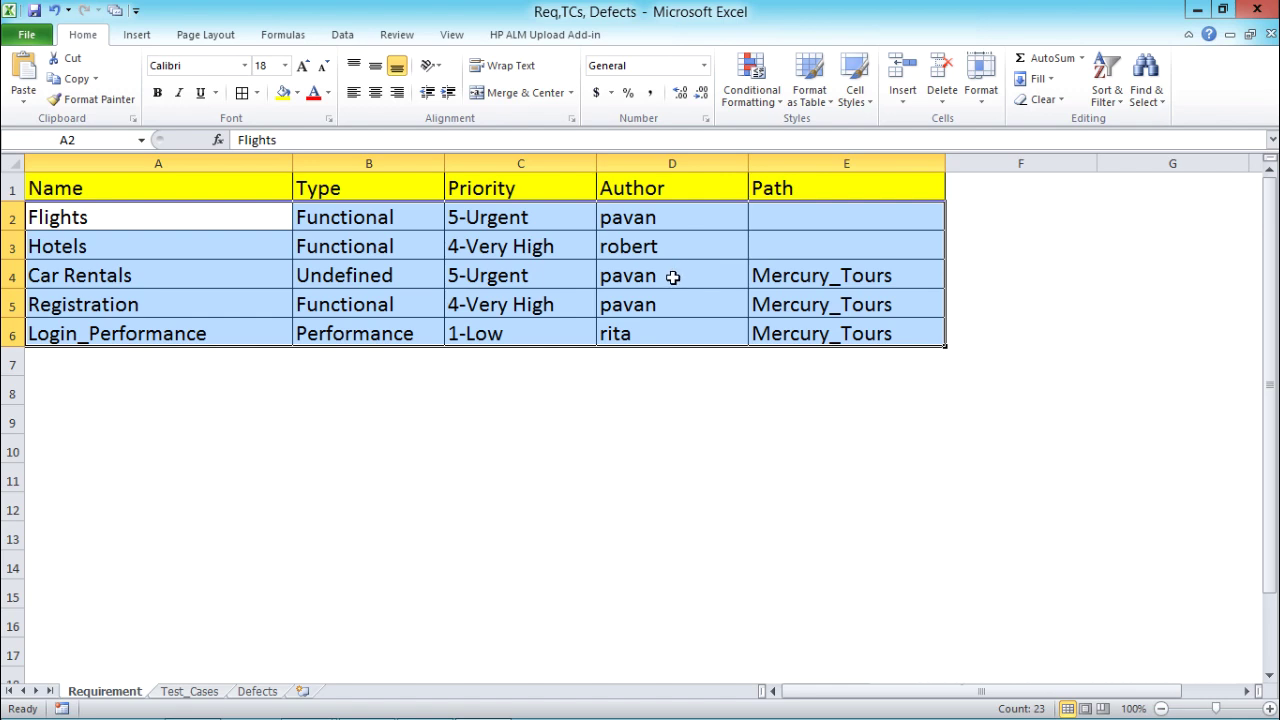
left_click(624, 268)
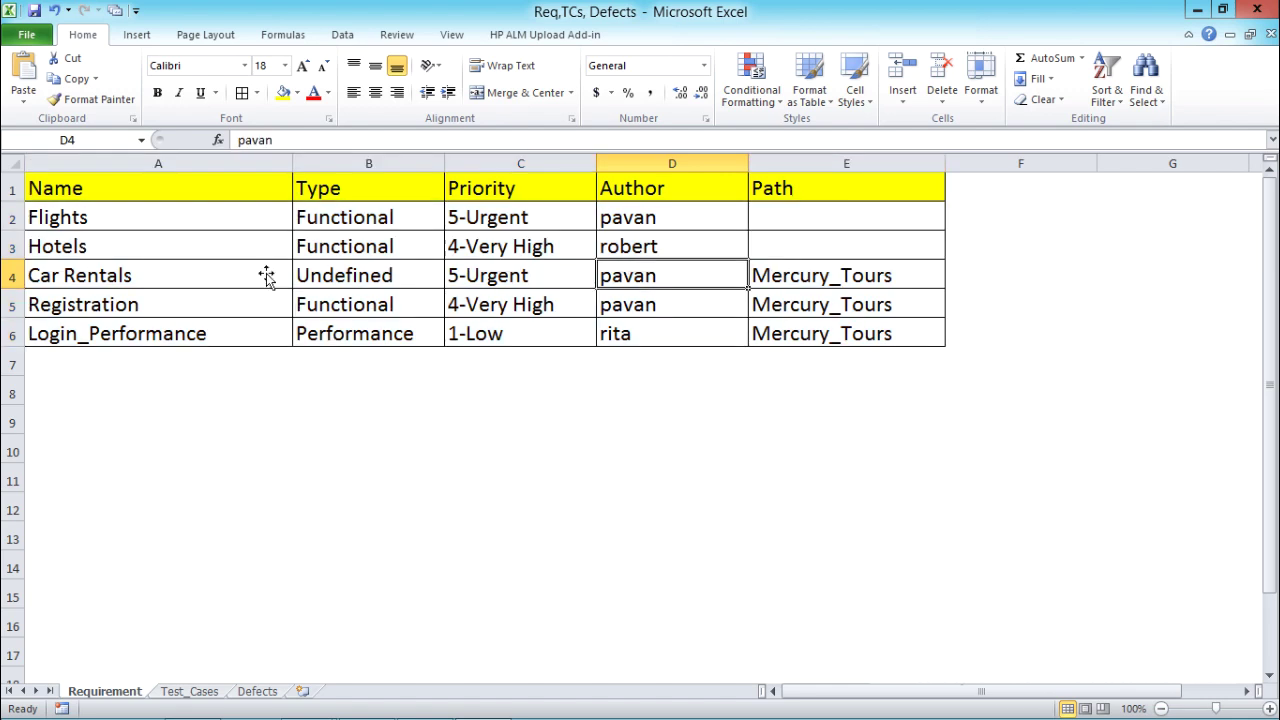
left_click(97, 195)
left_click_drag(97, 195, 854, 334)
left_click(757, 303)
left_click_drag(11, 217, 27, 345)
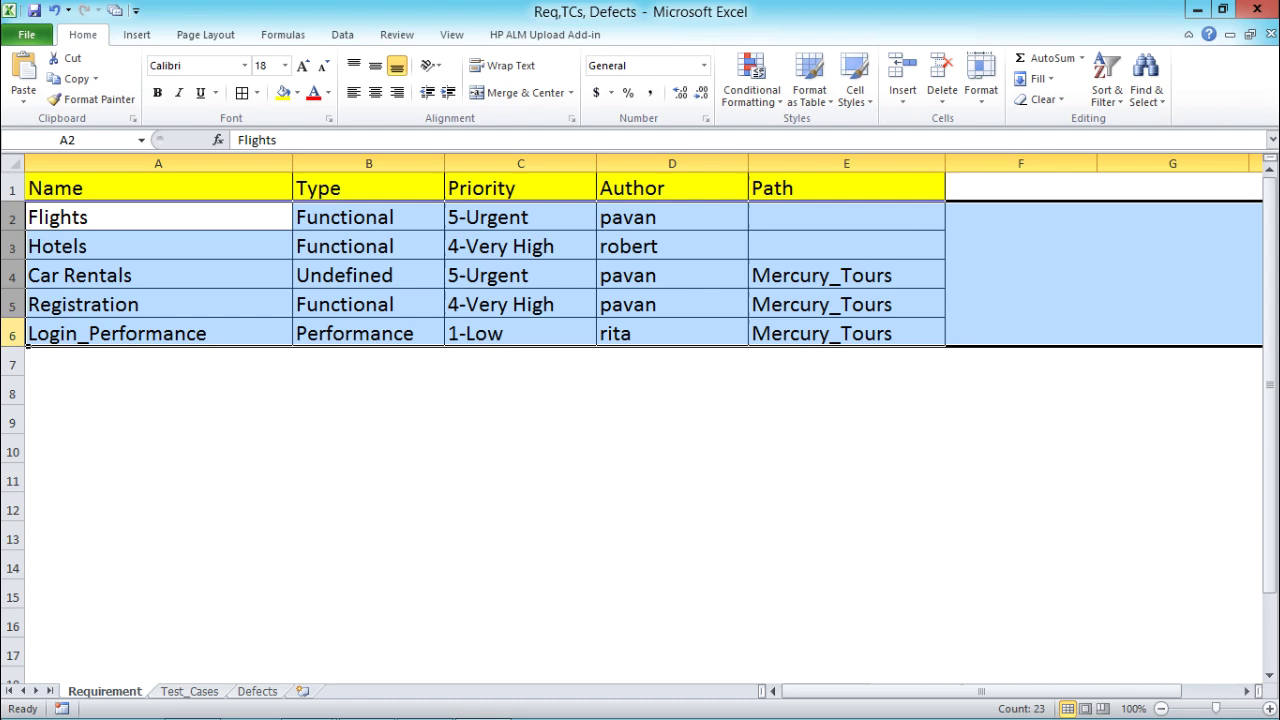
left_click(12, 190)
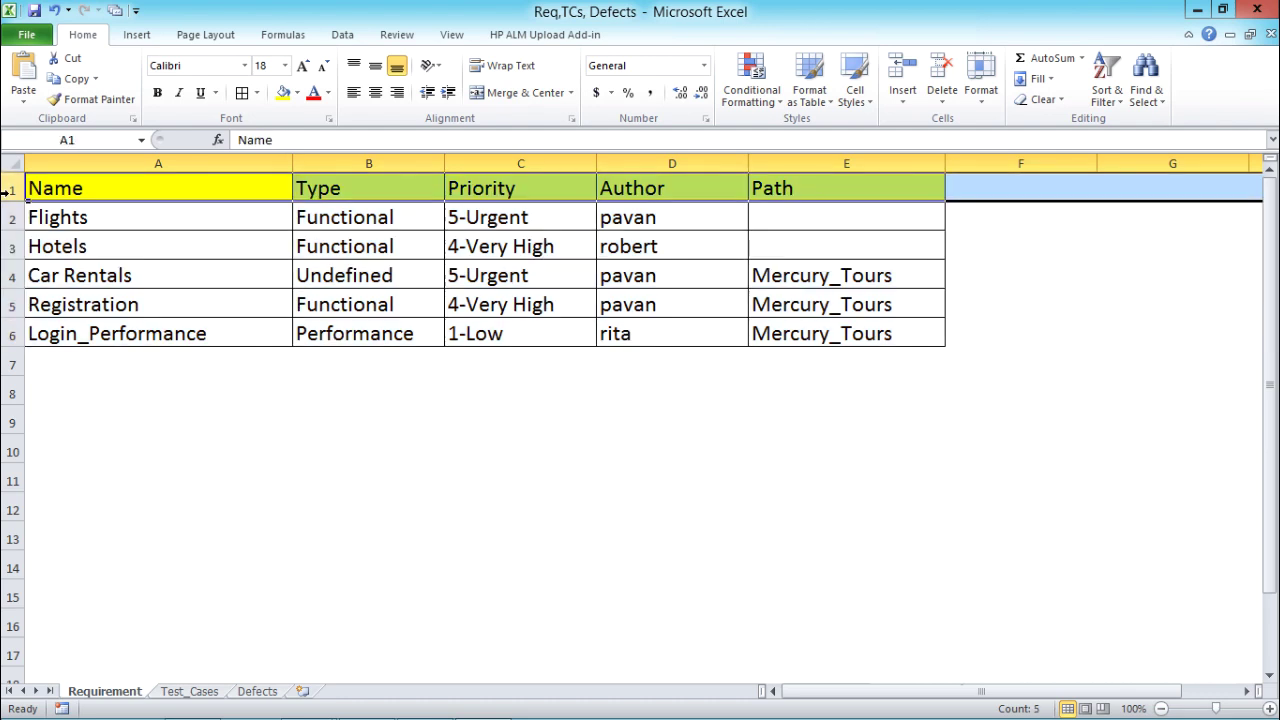
left_click(160, 215)
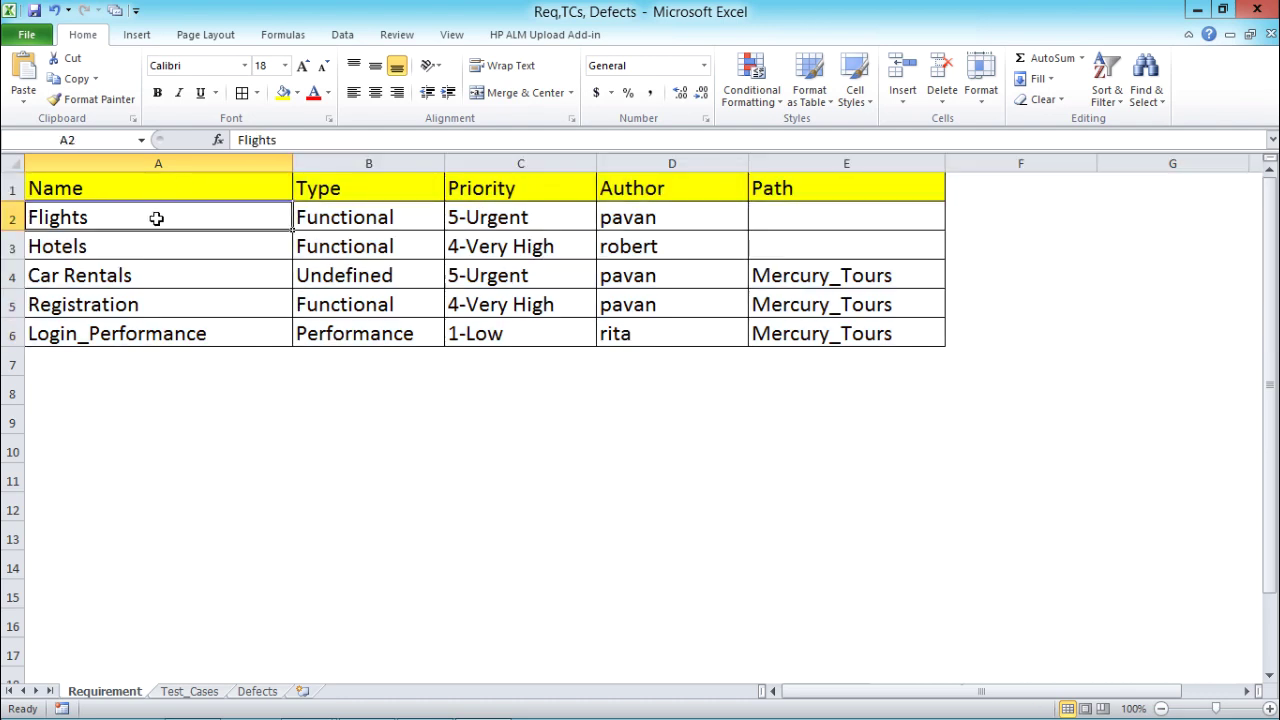
Open the HP ALM Upload Add-in login, enter the account password and authenticate to the server.
left_click(538, 36)
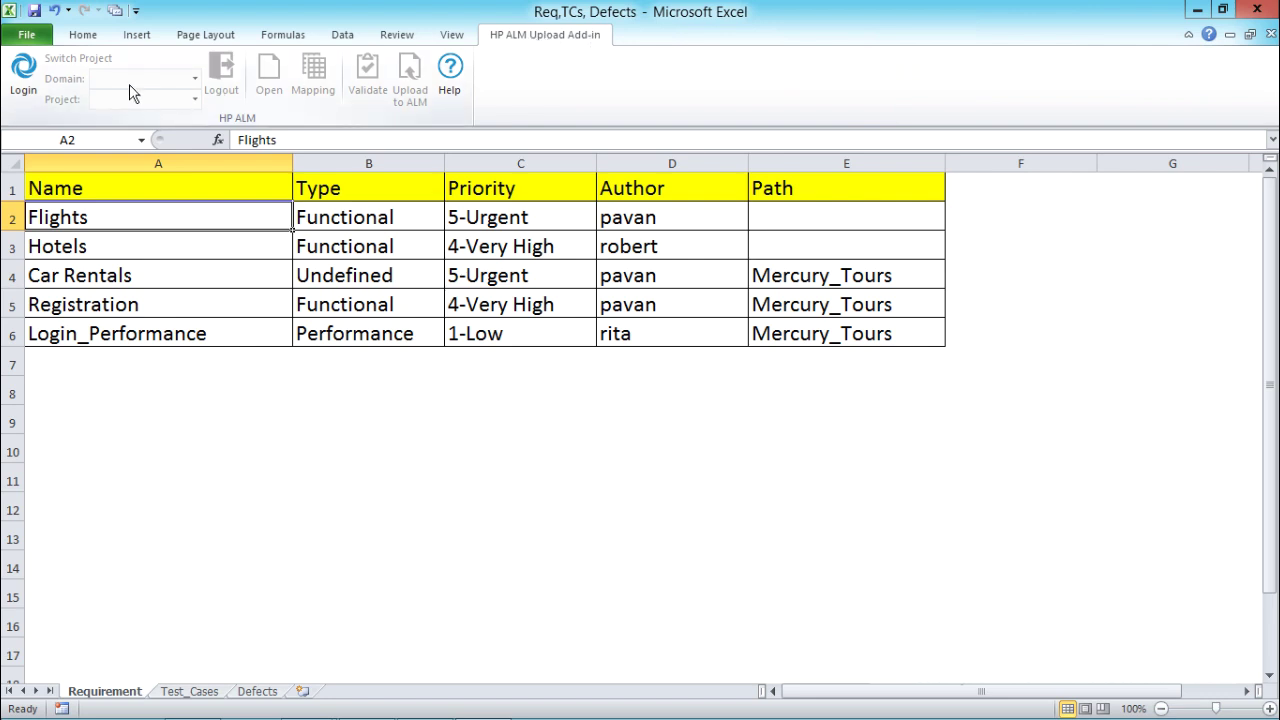
left_click(30, 80)
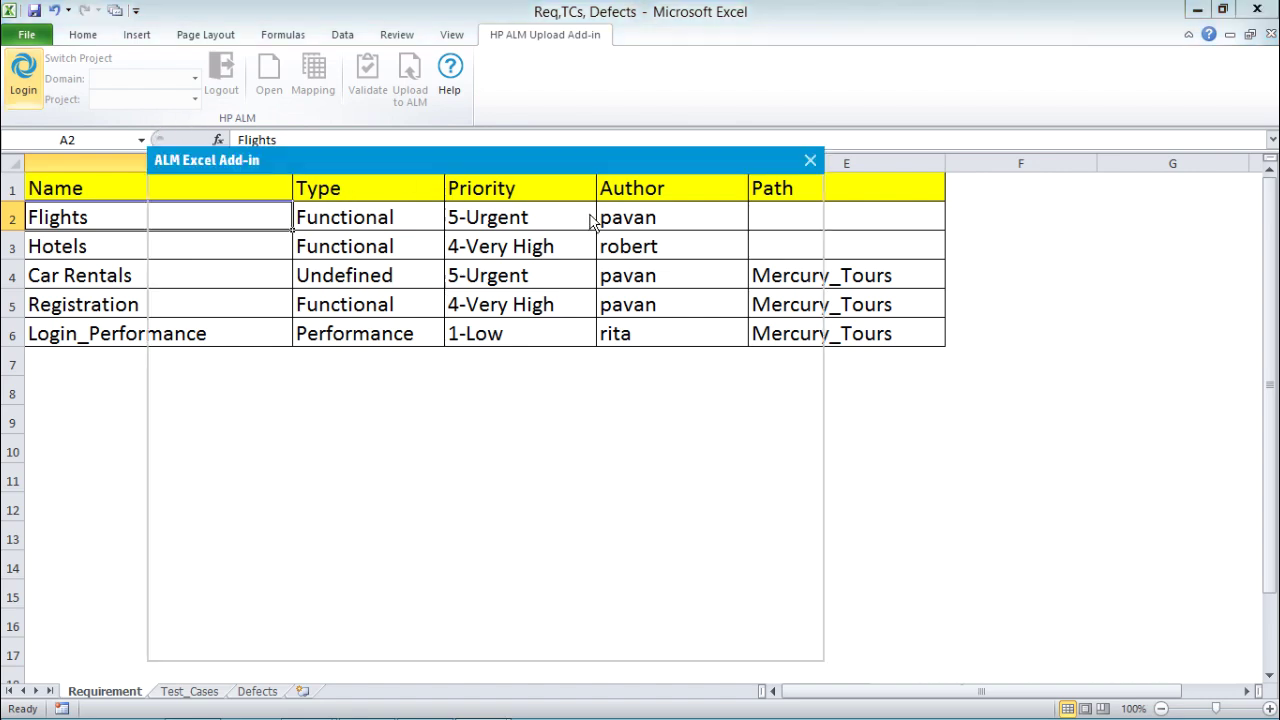
left_click_drag(556, 287, 381, 290)
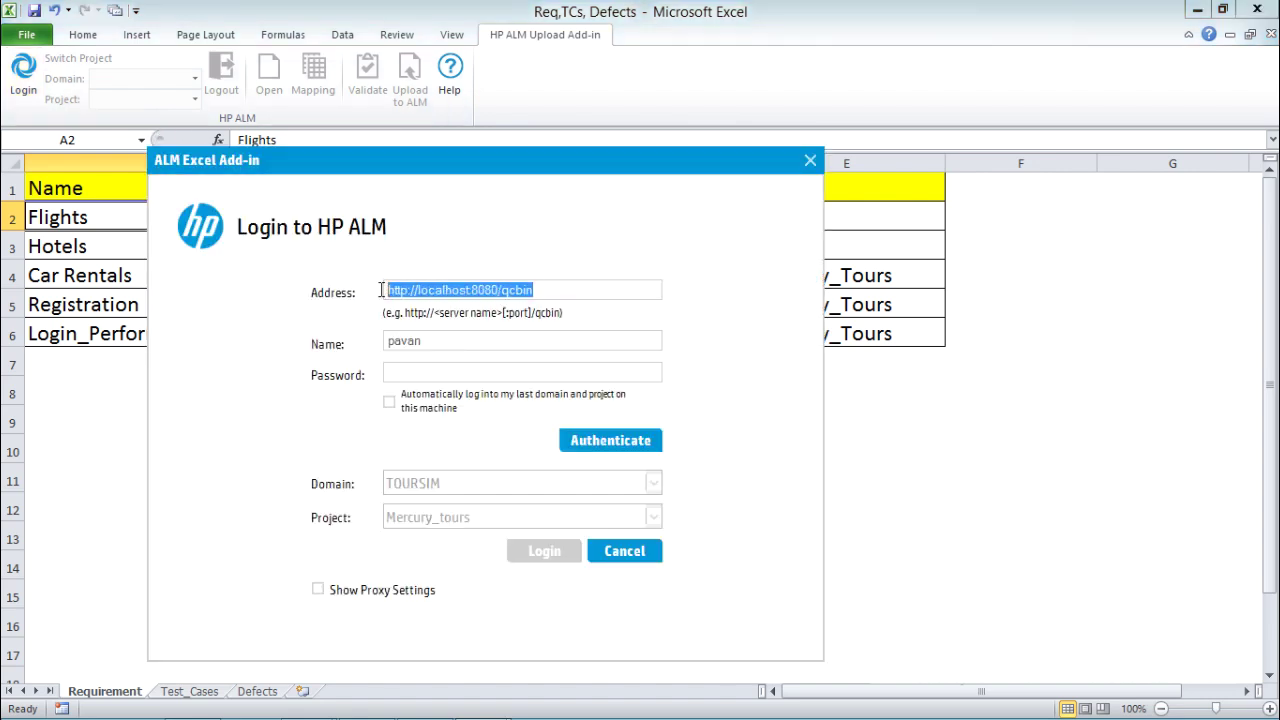
key("Tab")
left_click(404, 368)
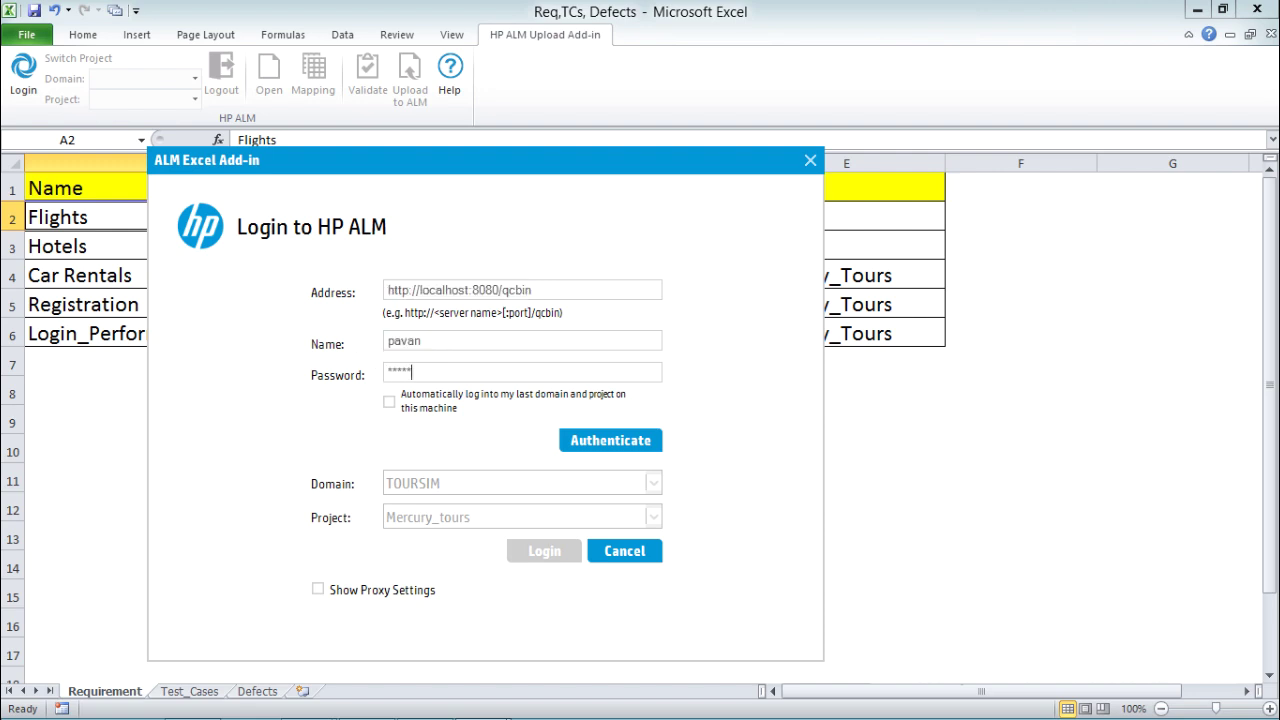
key("Return")
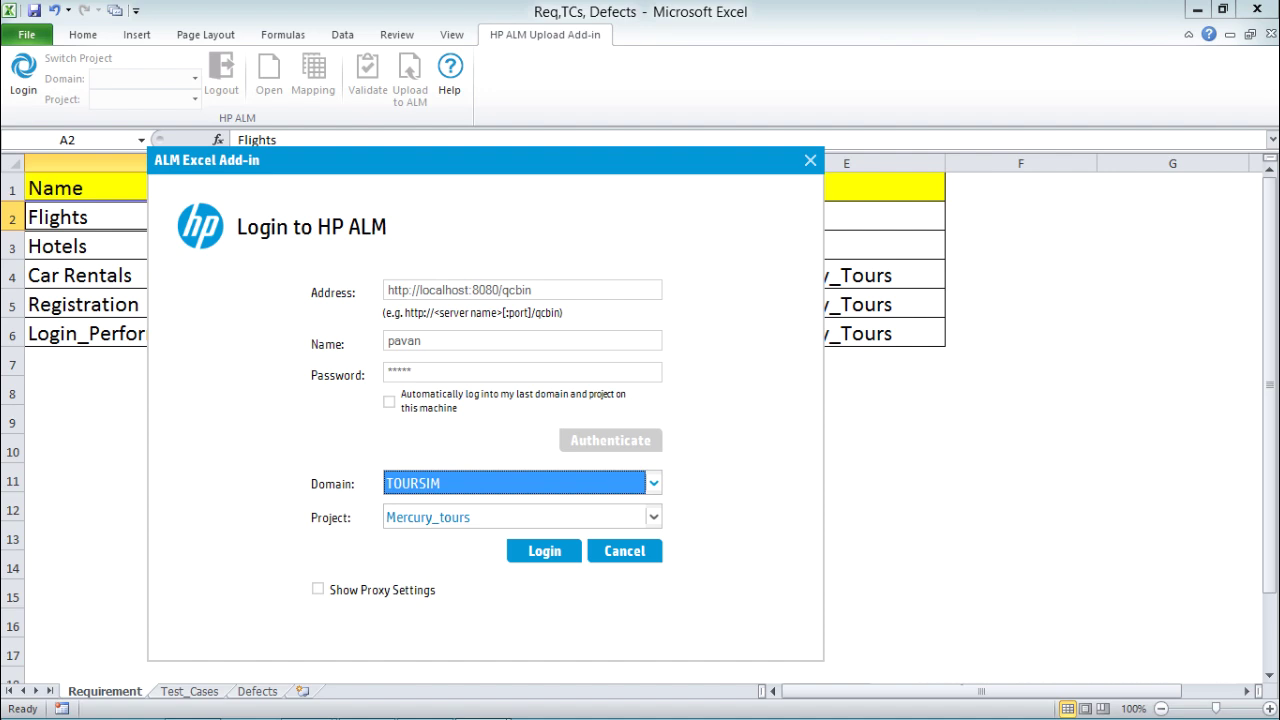
Choose the TOURSIM domain and the Mercury_tours project and log in to HP ALM.
key("alt+Down")
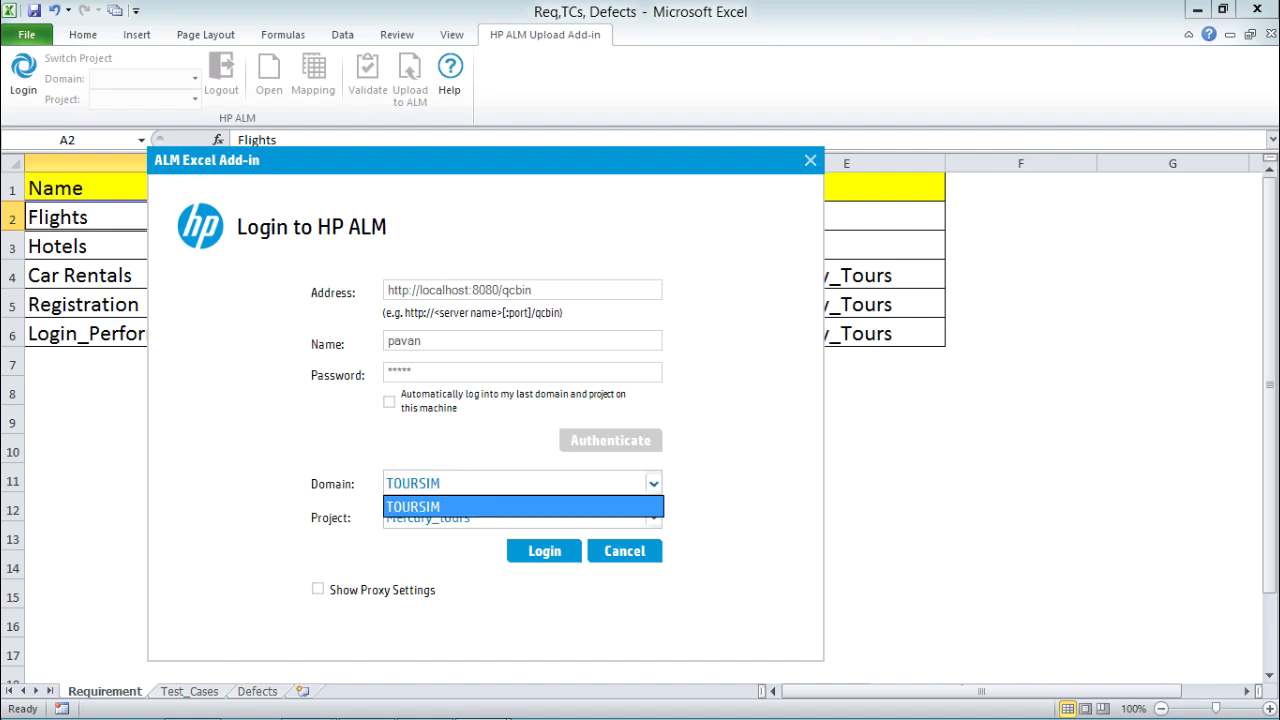
key("Return")
key("Tab")
key("alt+Down")
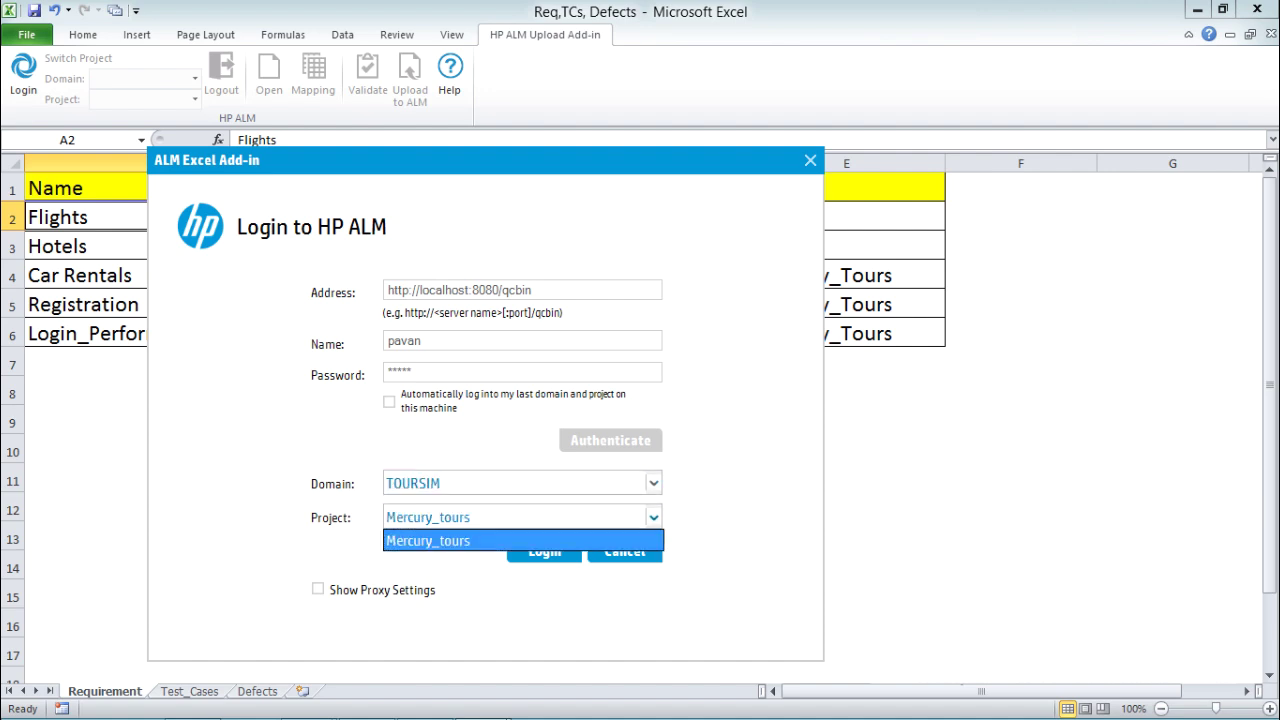
key("Return")
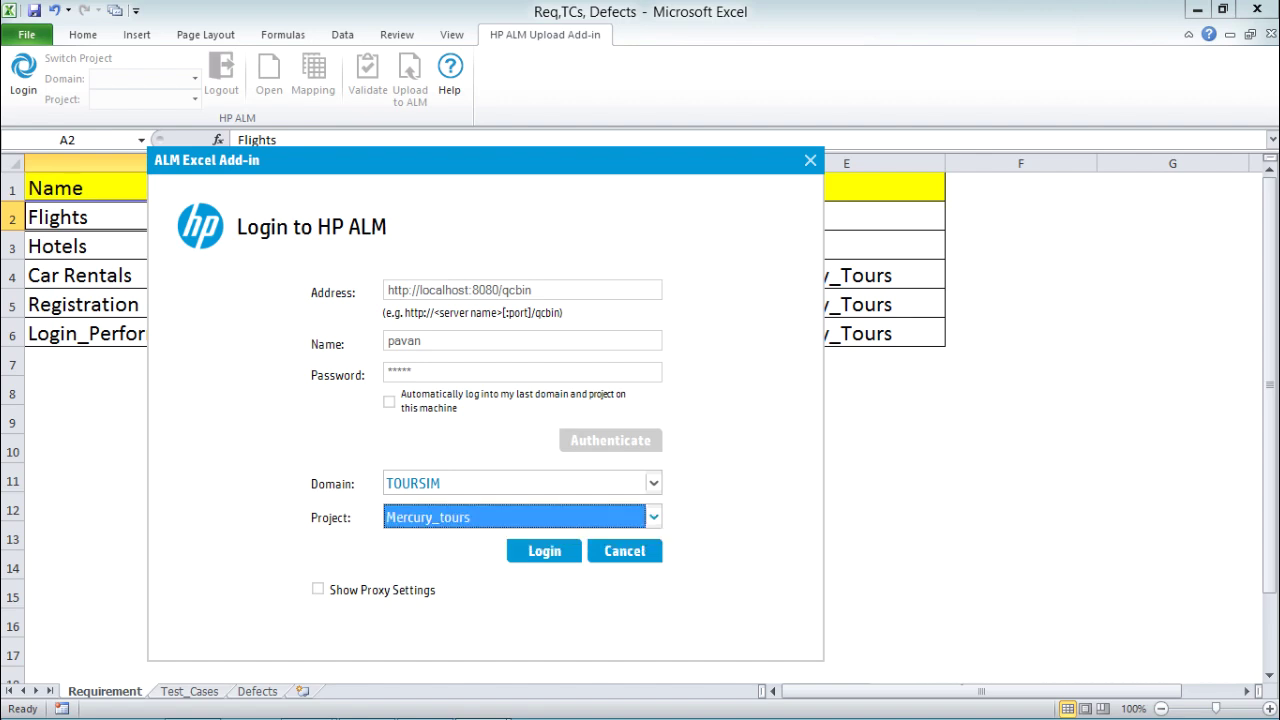
key("Tab")
key("Return")
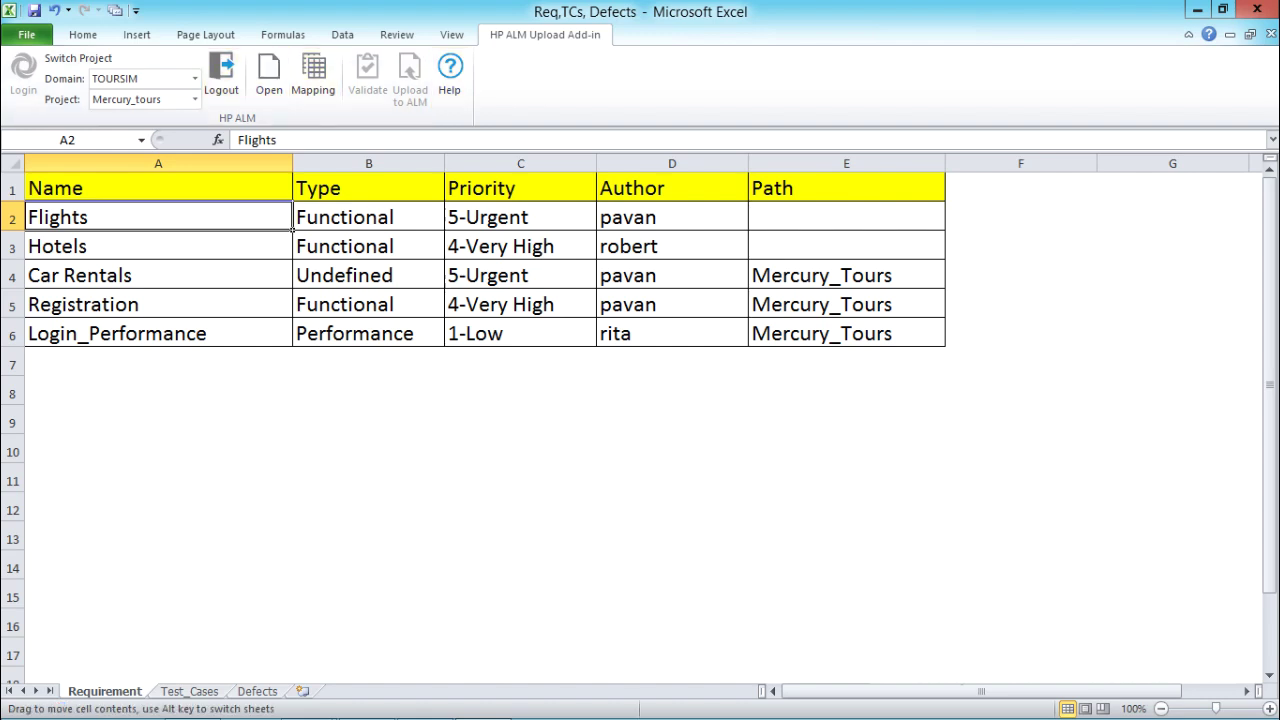
left_click(158, 188)
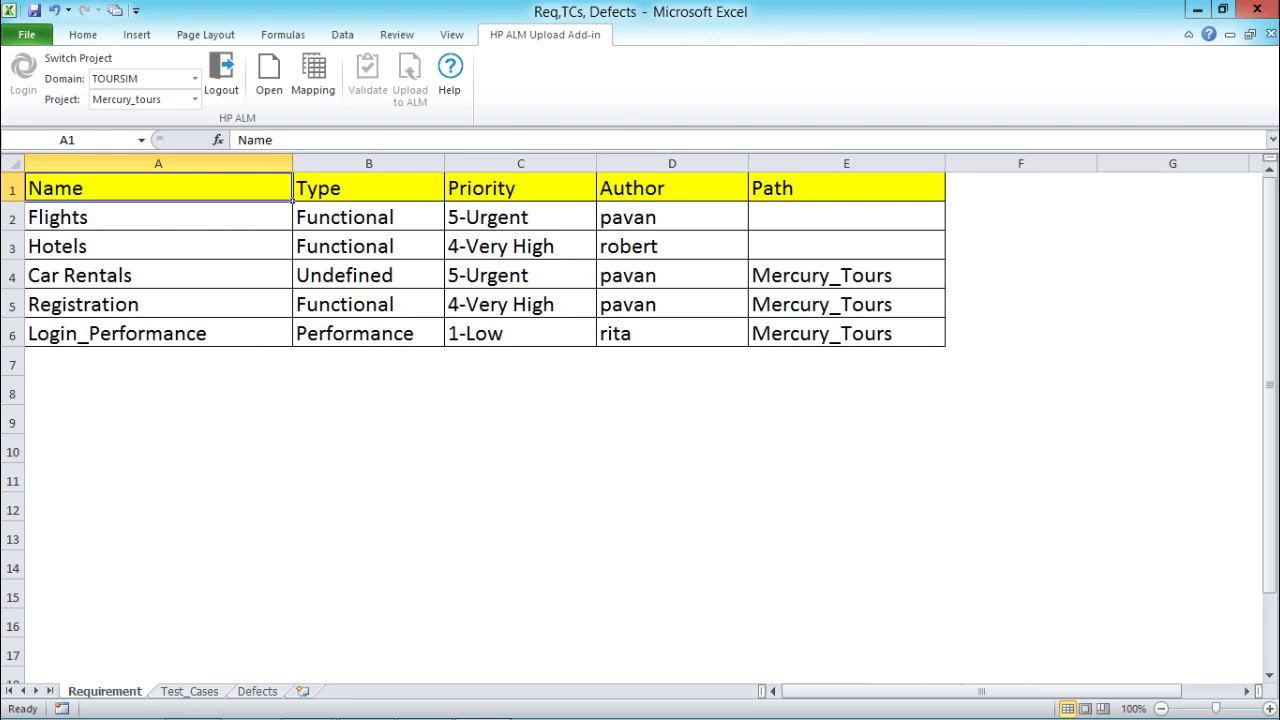
left_click(368, 188)
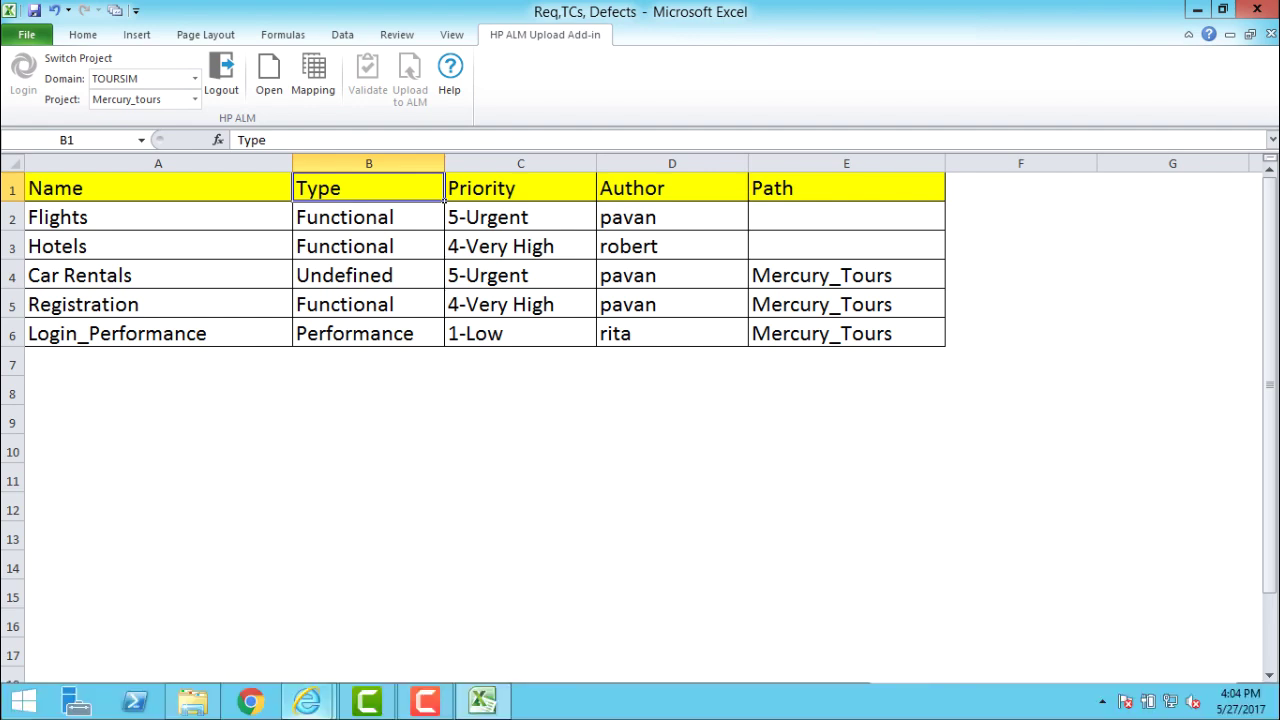
Switch to HP ALM in the browser and open a blank New Requirement form to examine its fields.
mouse_move(309, 702)
left_click(207, 600)
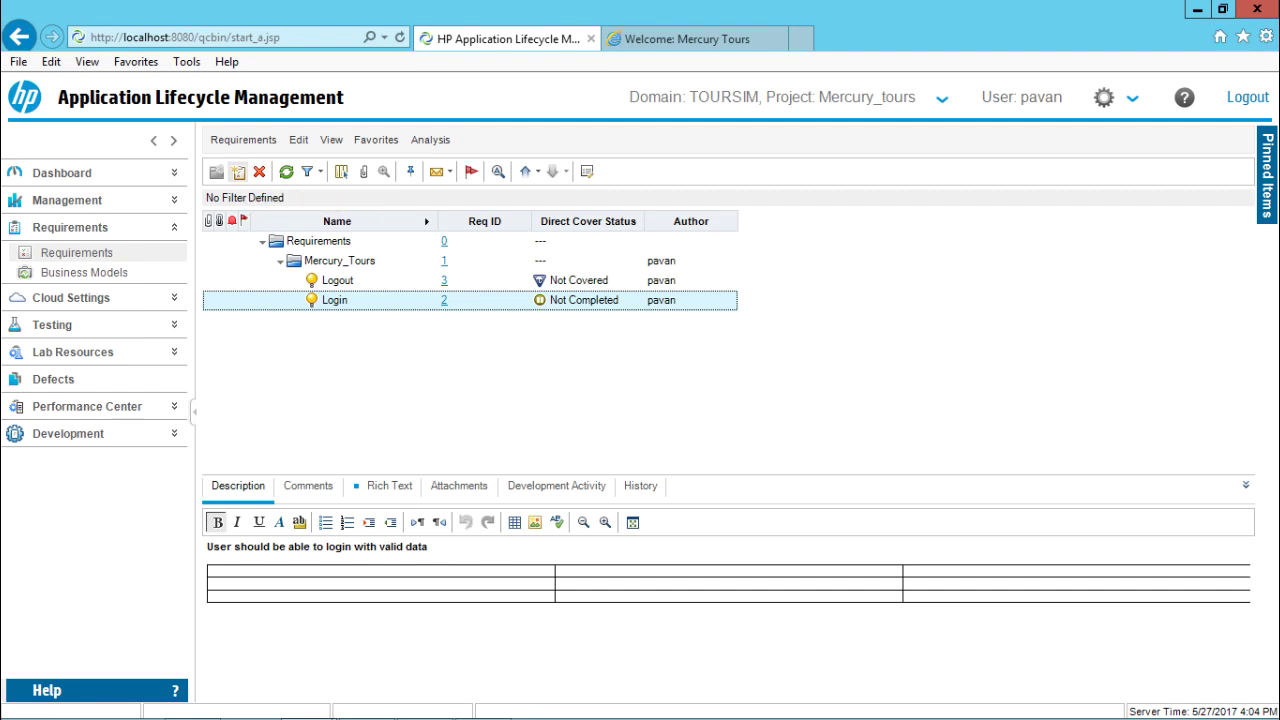
left_click(237, 171)
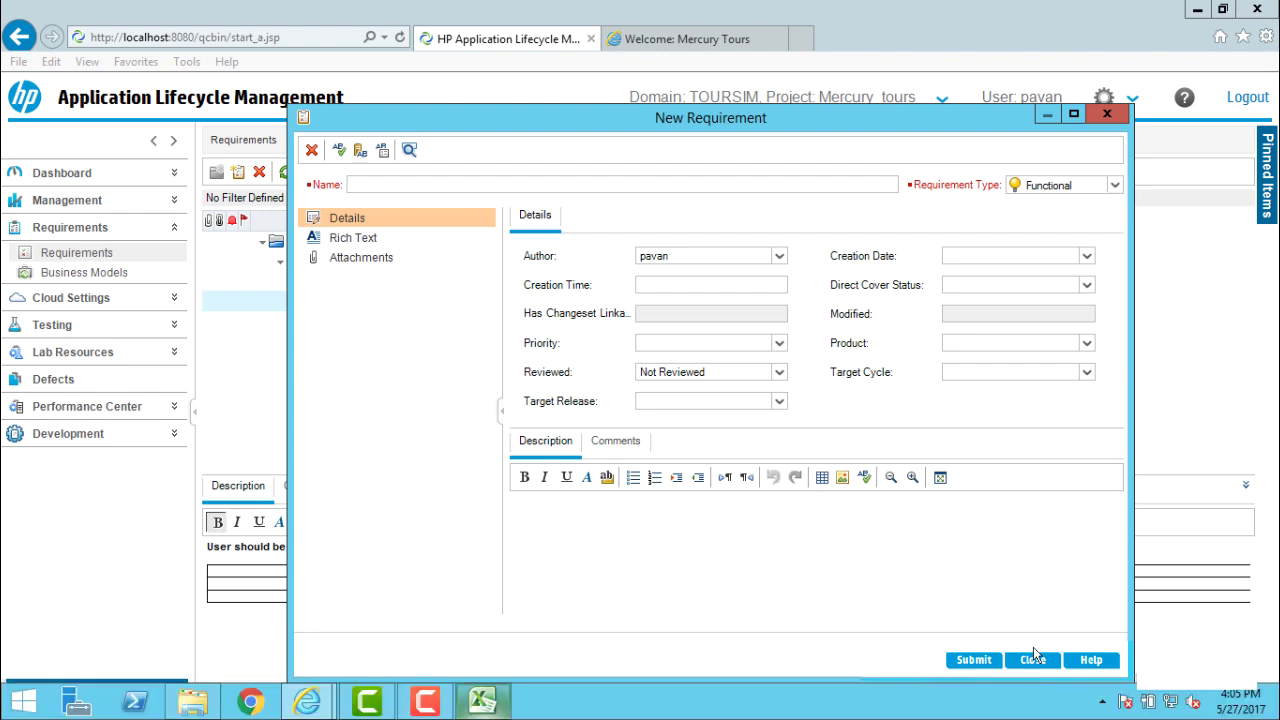
Switch back to Excel and review the header row in A1:E1 of the requirements table.
left_click(484, 701)
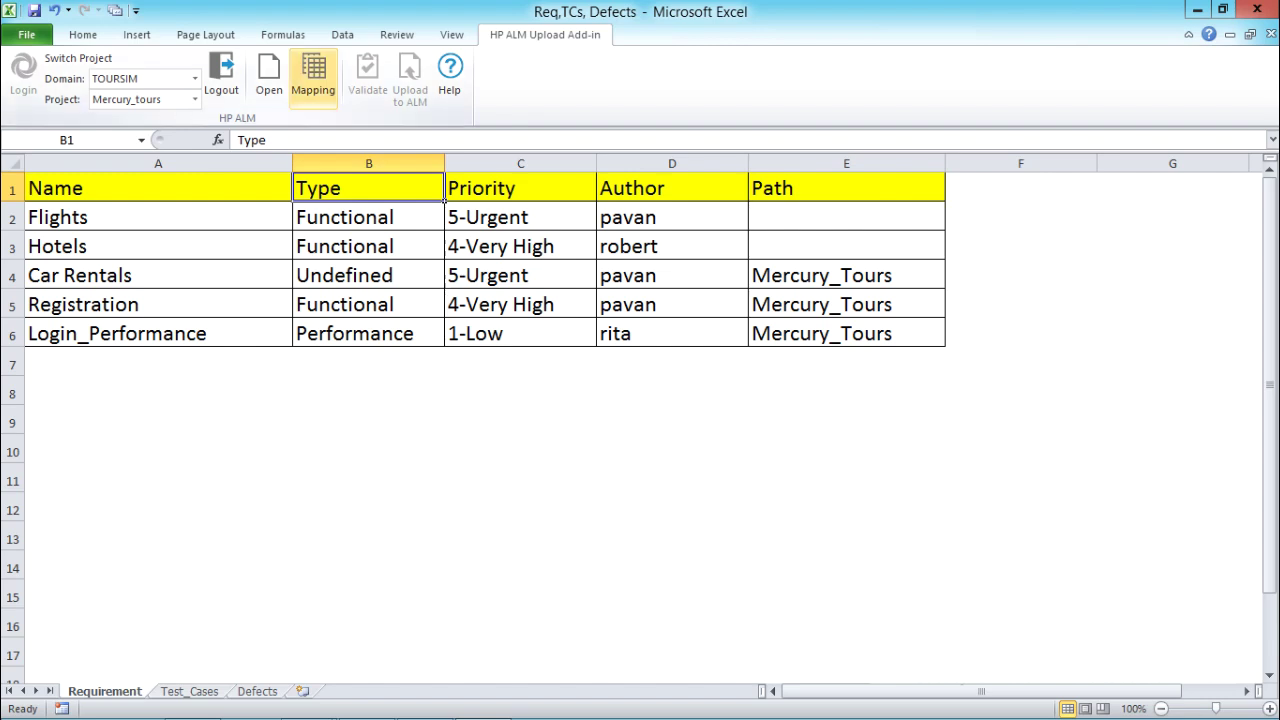
left_click_drag(150, 188, 846, 188)
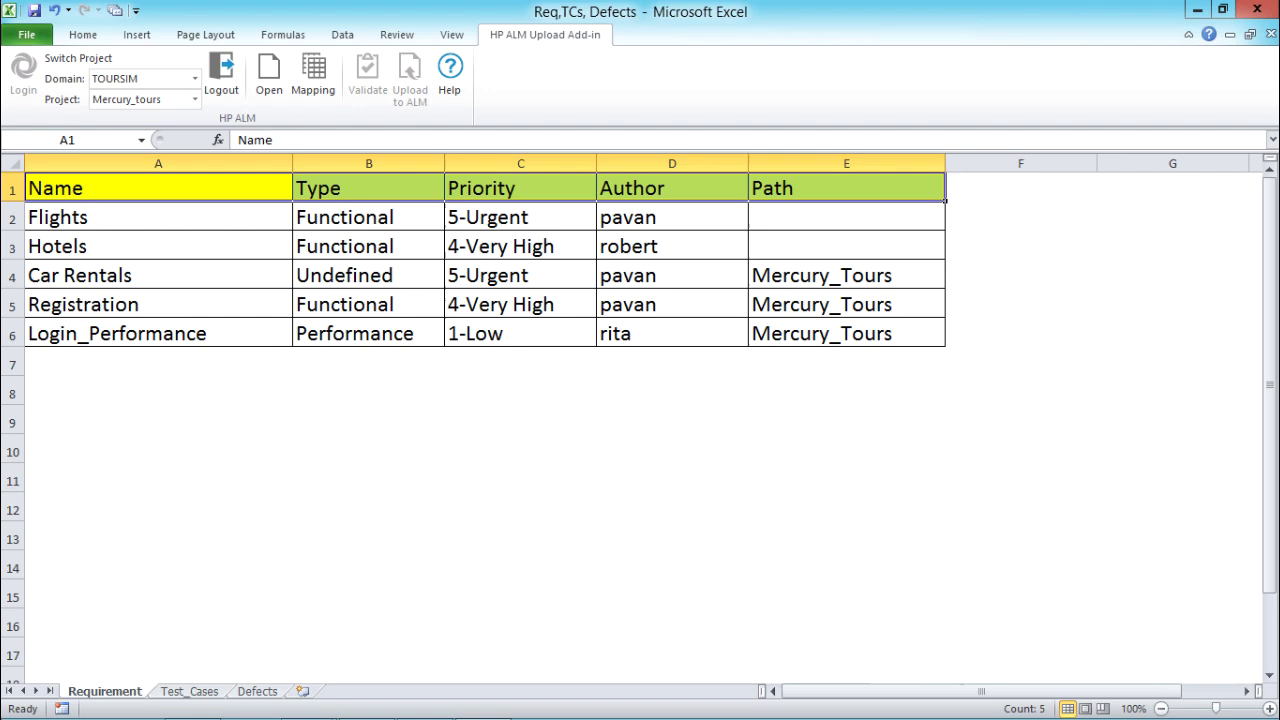
left_click(368, 246)
left_click(158, 188)
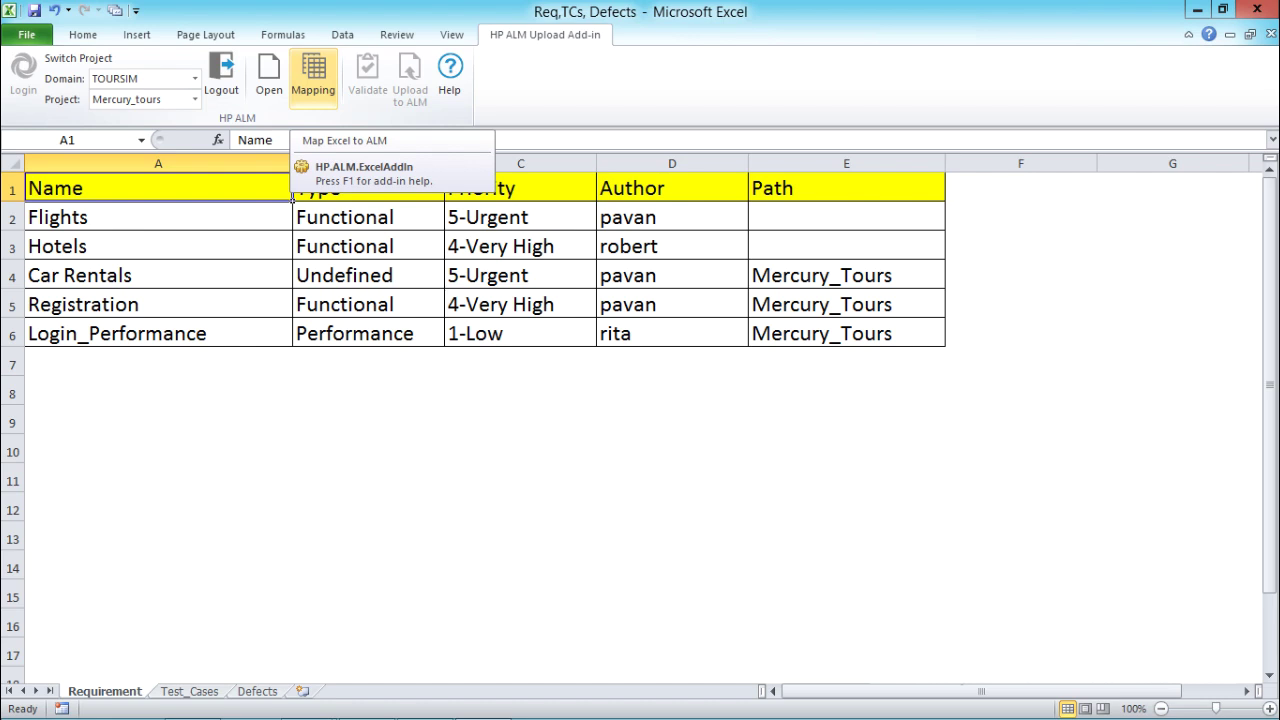
Open the add-in's field mapping and select Requirements as the entity type.
left_click(313, 72)
left_click_drag(450, 60, 548, 77)
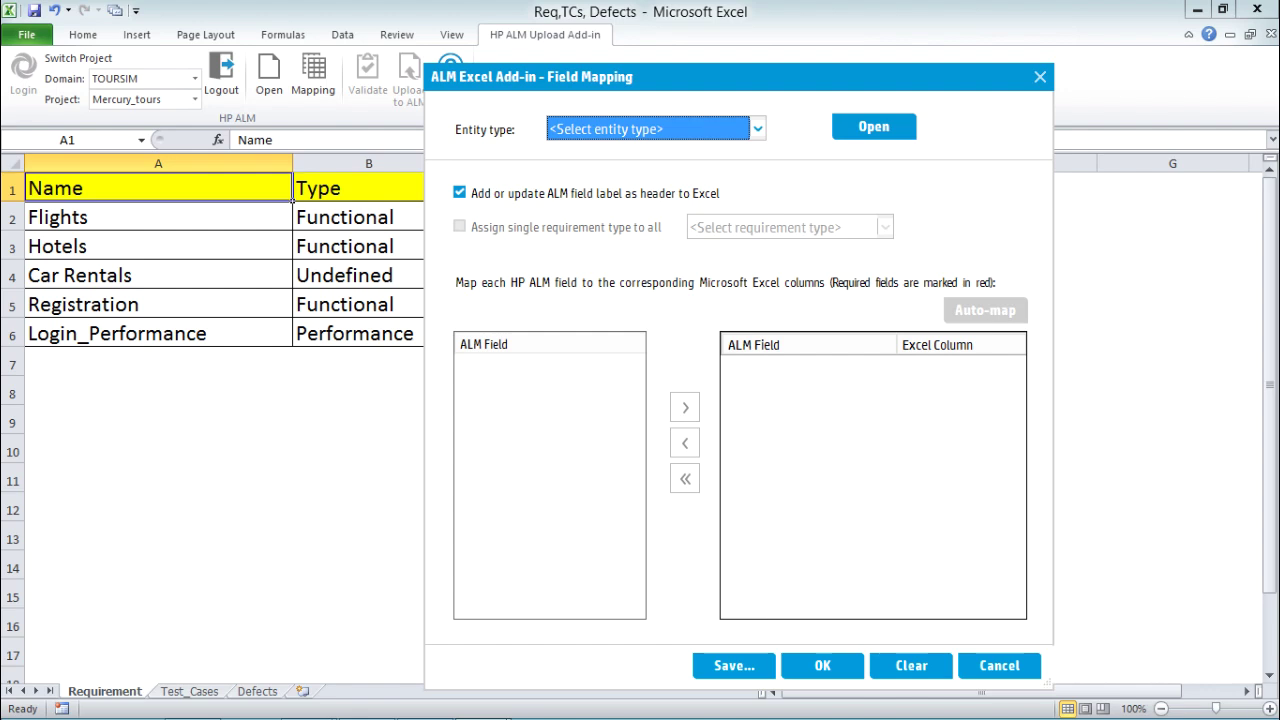
key("alt+Down")
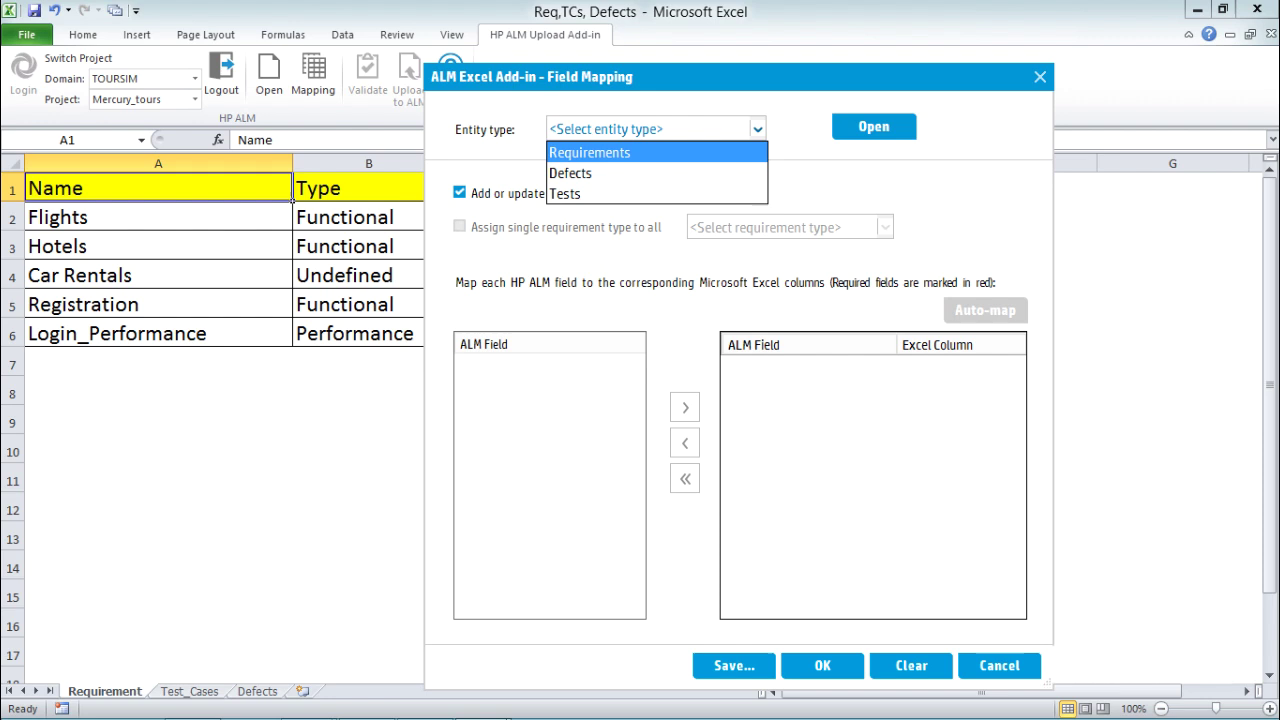
key("Down")
key("Down")
key("Up")
key("Up")
key("Return")
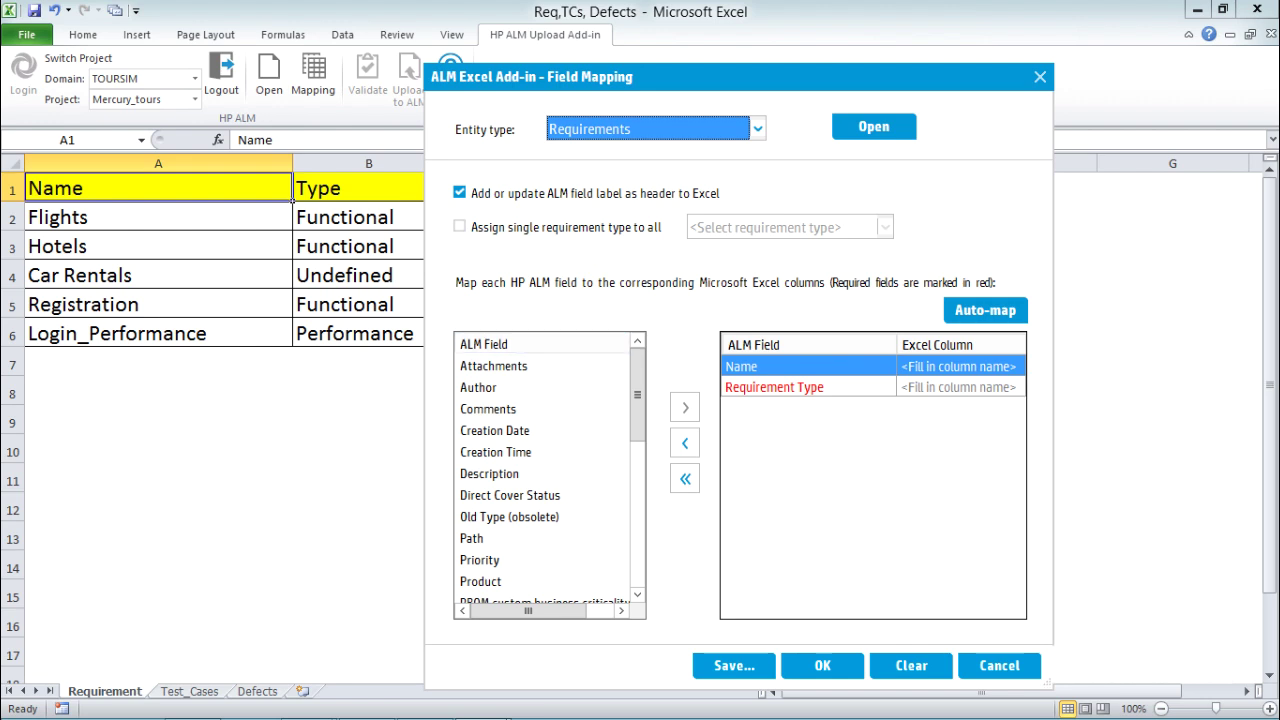
Examine the ALM fields offered for requirements, and compare them with those of the Defects and Tests entity types.
scroll(550, 470, "down", 5)
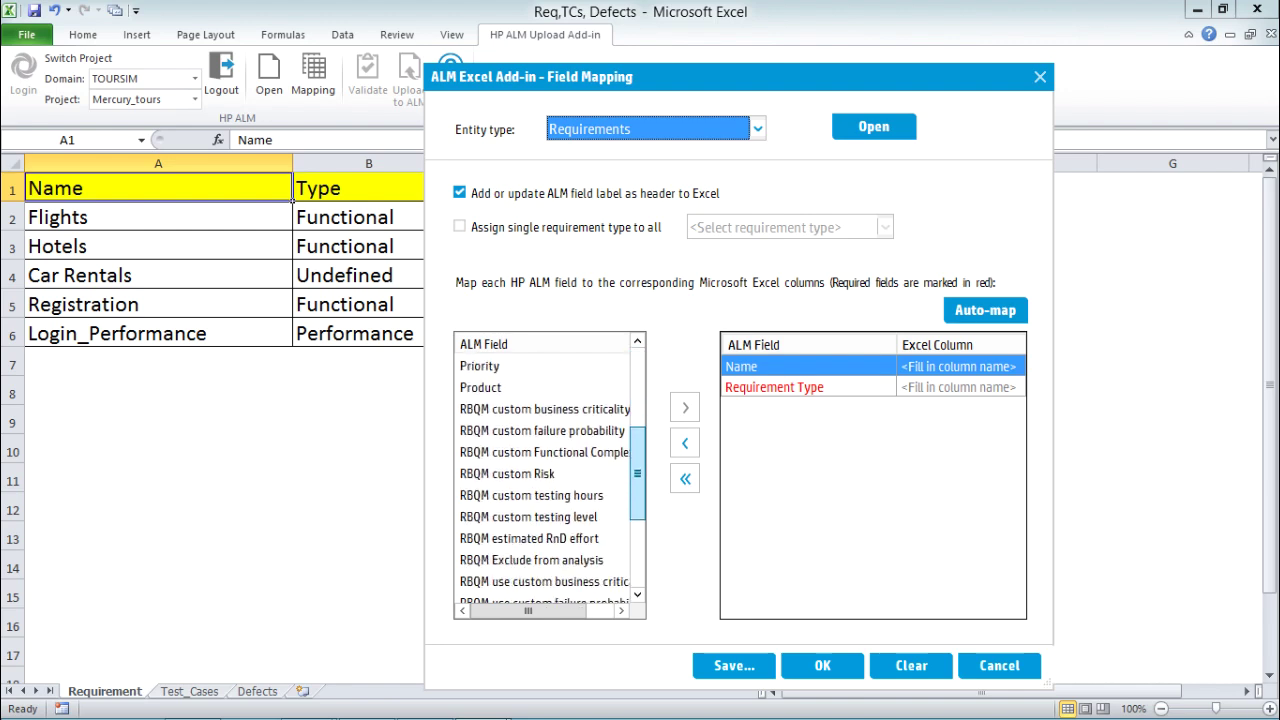
key("alt+Down")
key("Down")
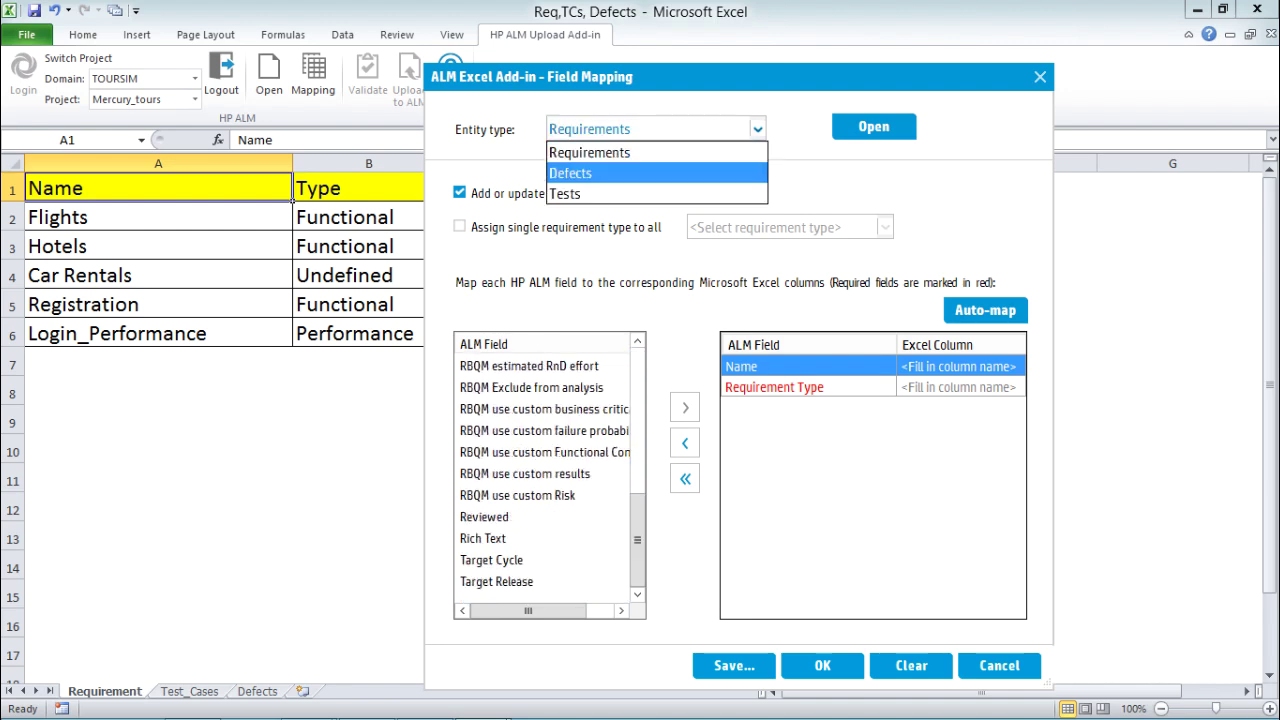
key("Return")
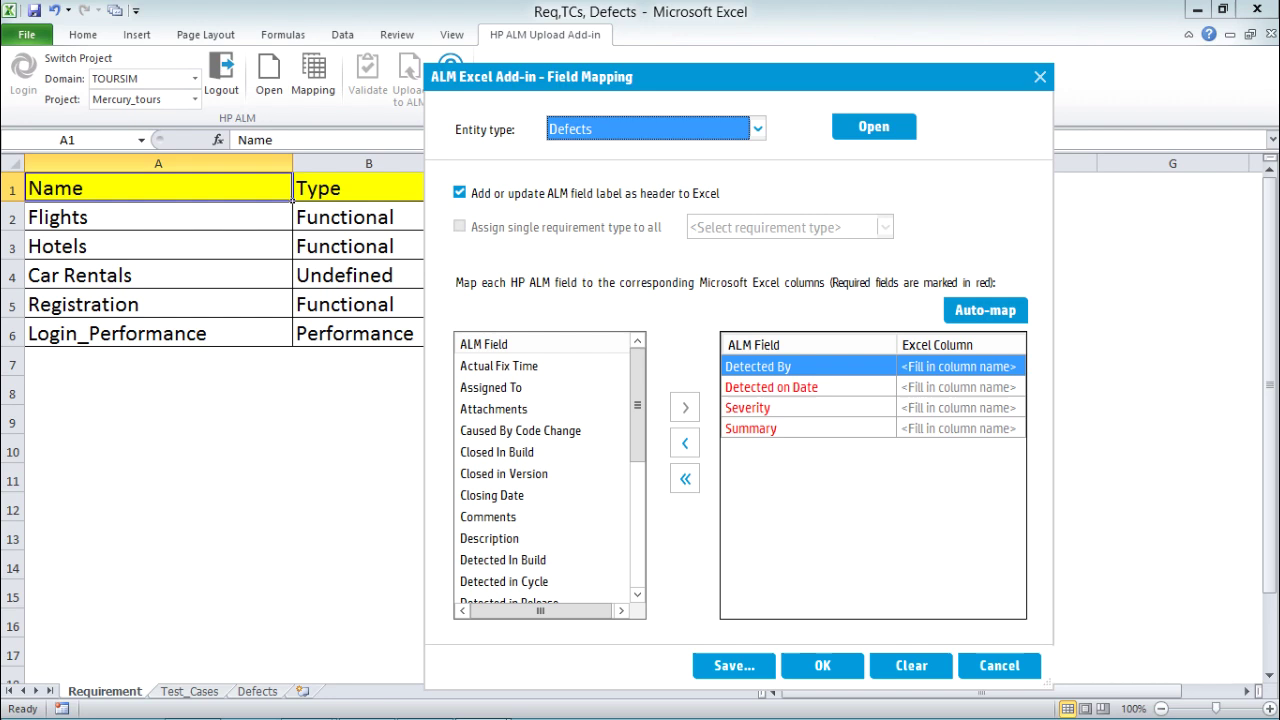
scroll(550, 470, "down", 1)
scroll(550, 470, "down", 2)
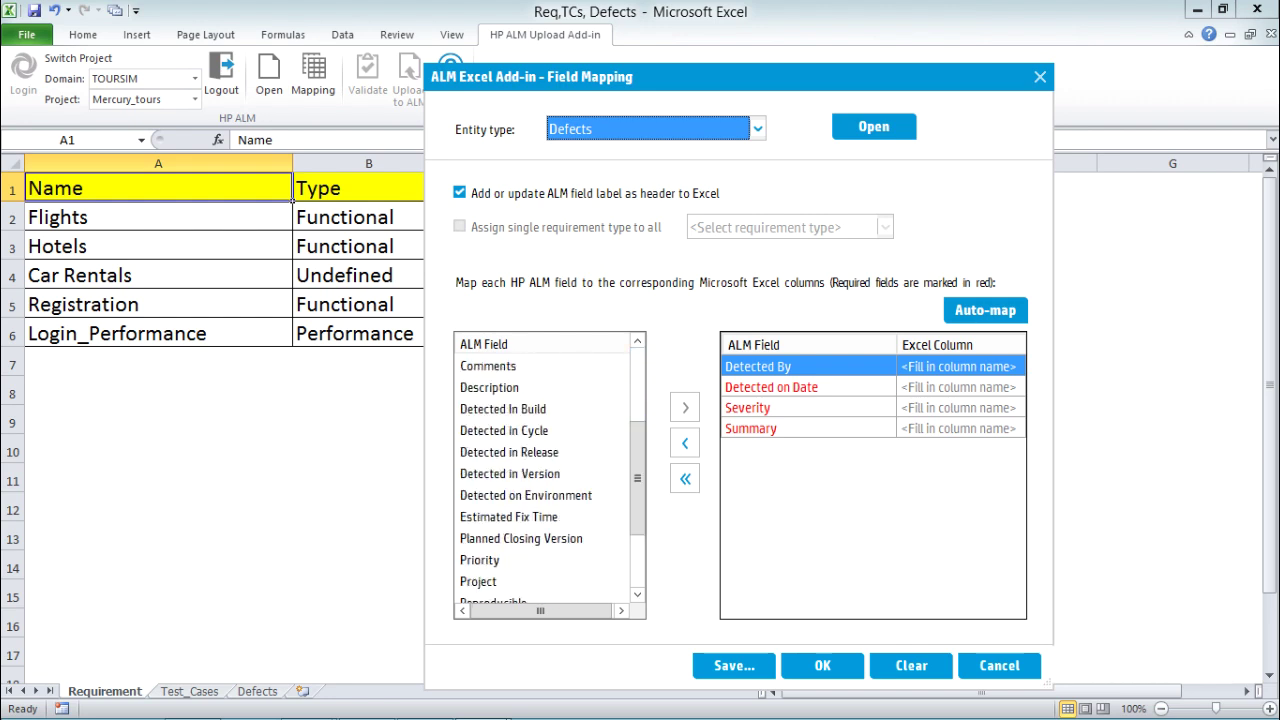
key("alt+Down")
key("Down")
key("Return")
key("Up")
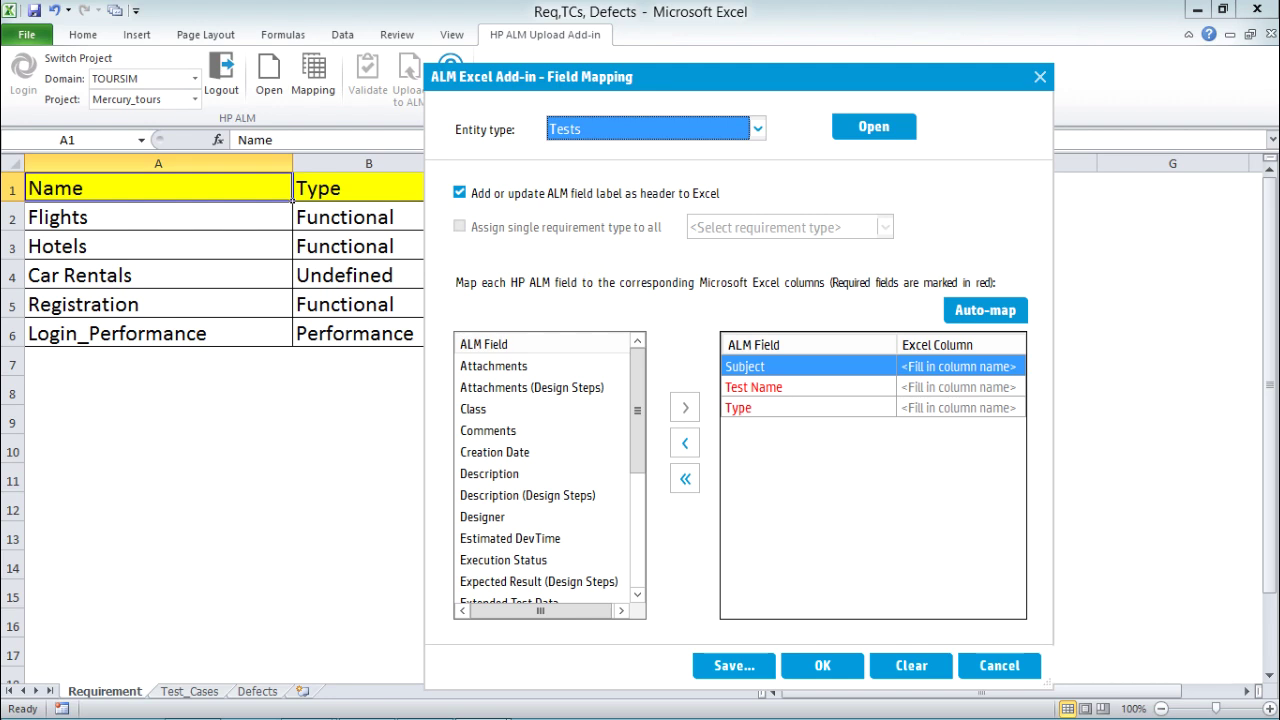
Set the entity type back to Requirements and move the mapping window beside the table's first columns.
key("alt+Down")
key("Return")
key("alt+Down")
key("Up")
key("Up")
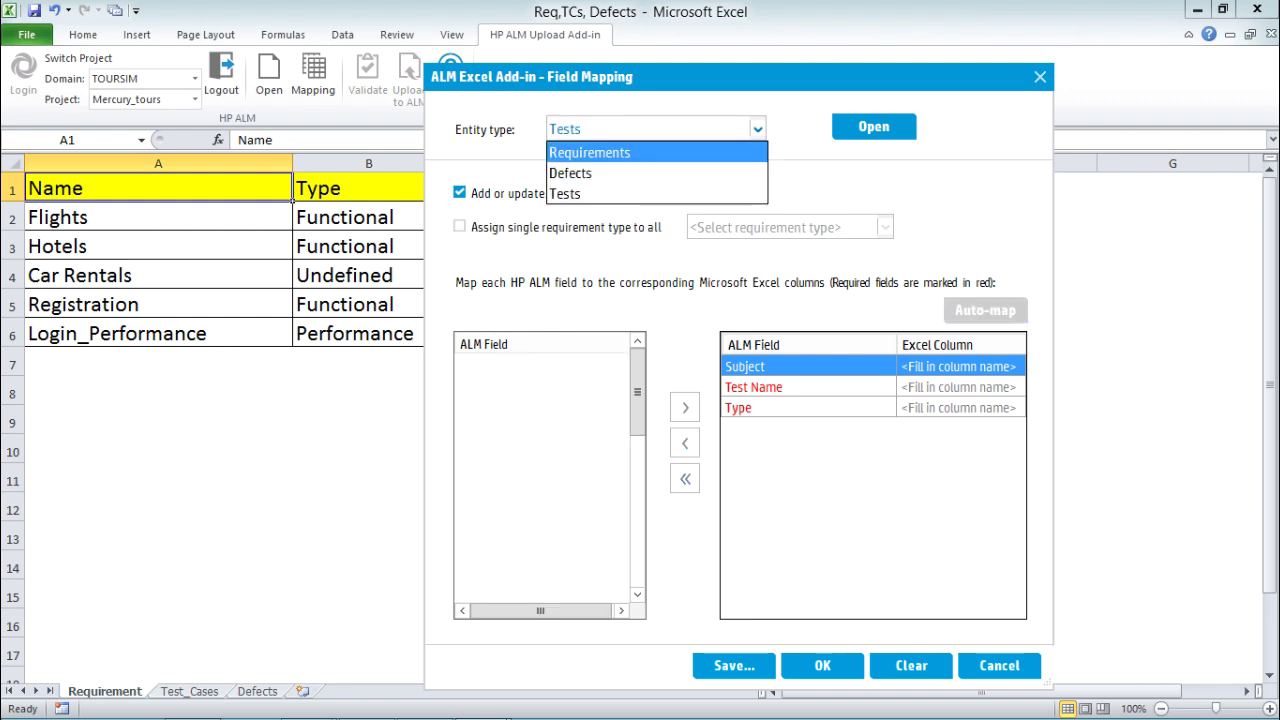
key("Return")
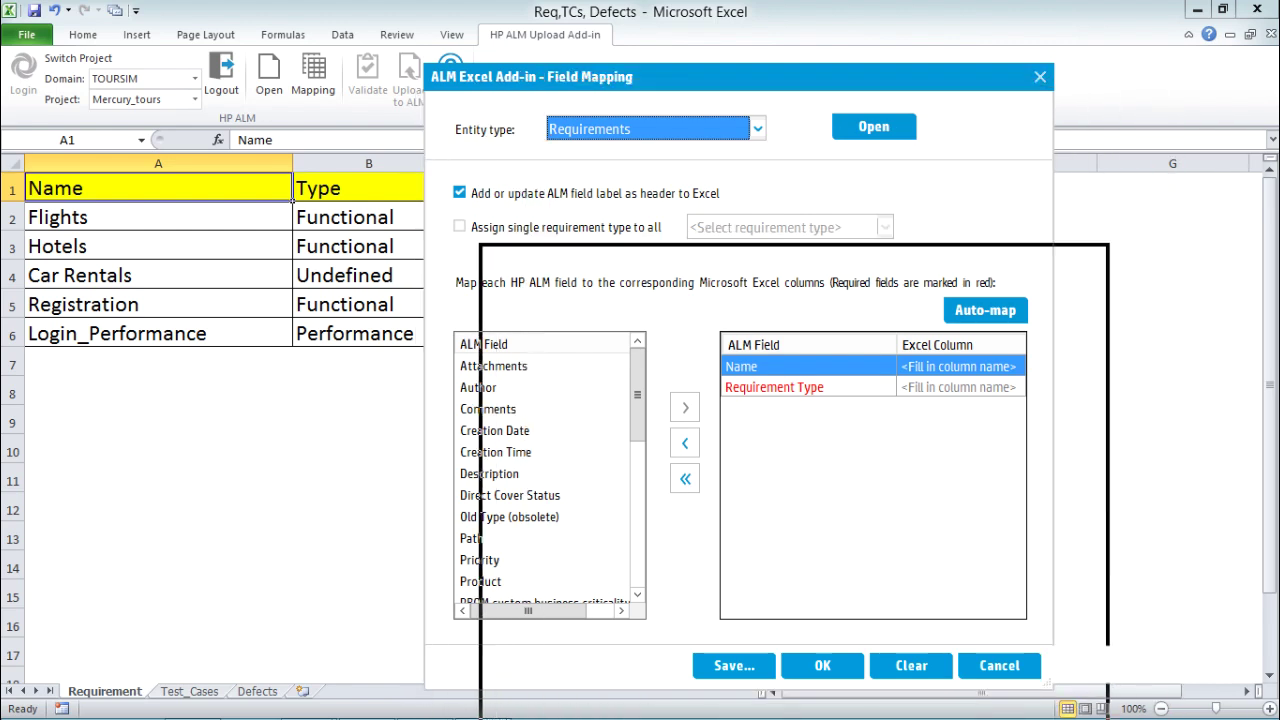
left_click_drag(308, 357, 308, 357)
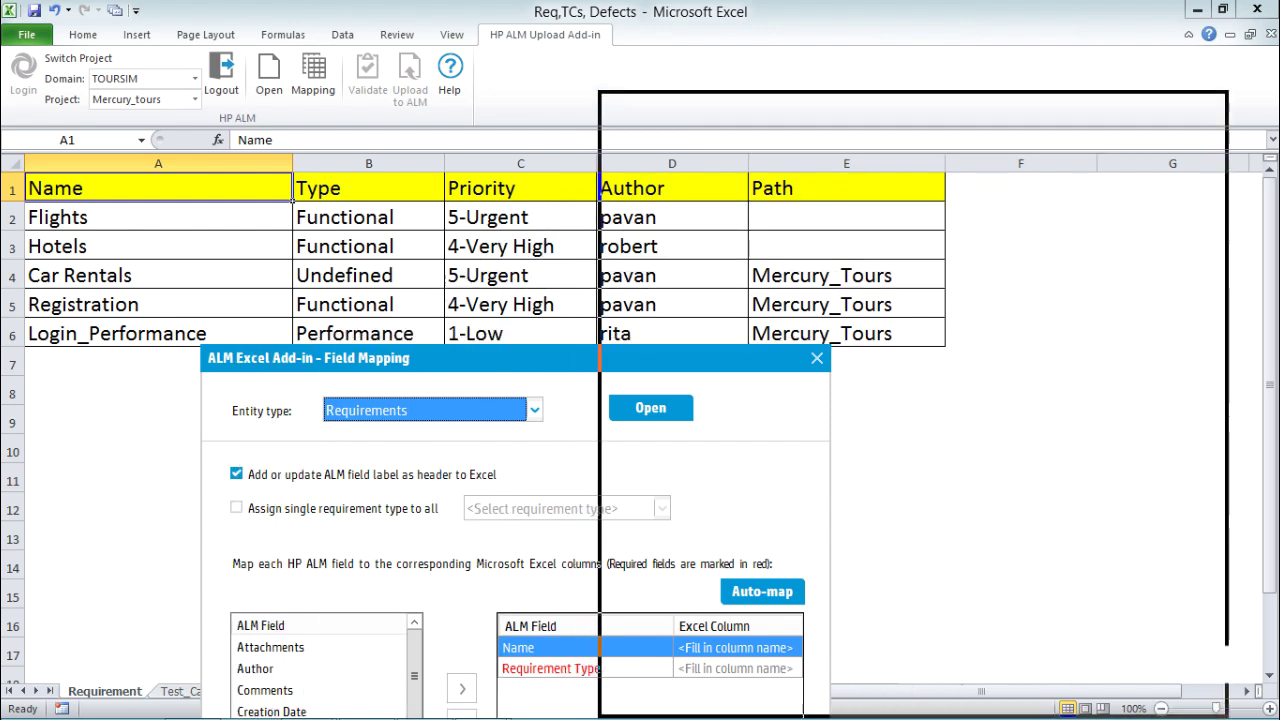
left_click_drag(708, 42, 712, 34)
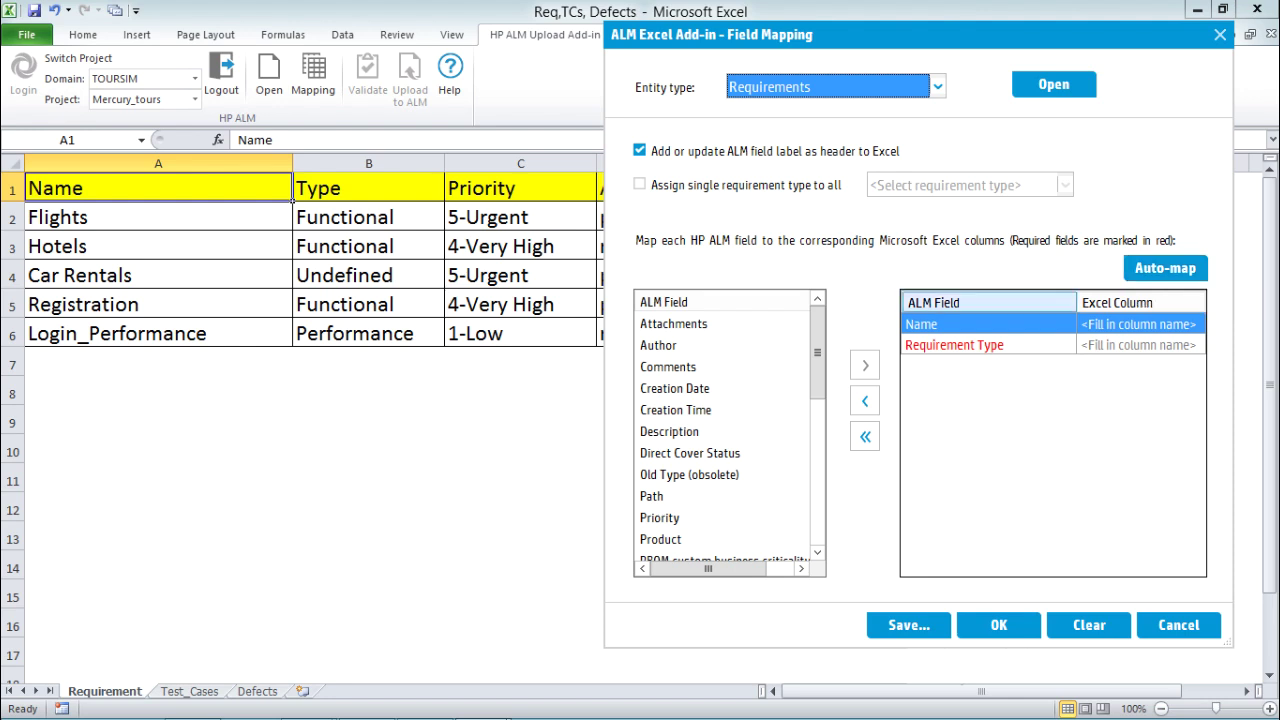
Auto-map the ALM fields using the labels in row 1, and move the mapping window to uncover the table headers.
left_click(1163, 270)
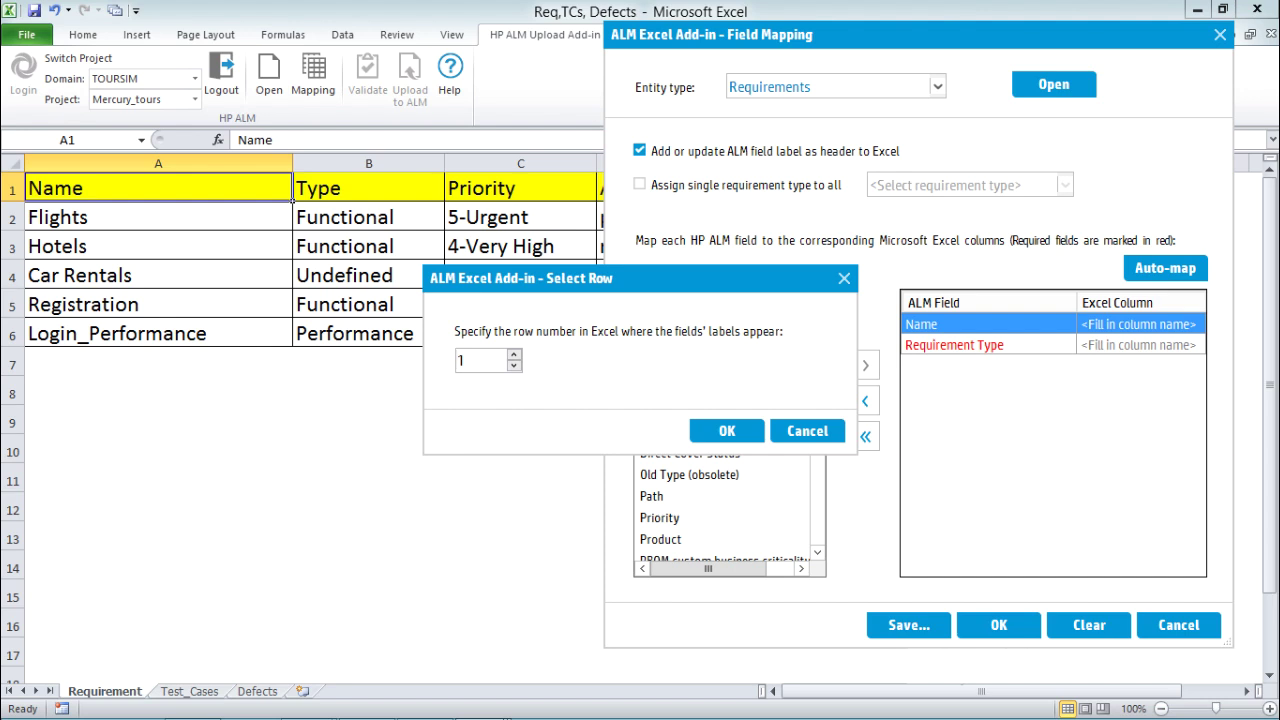
key("shift+End")
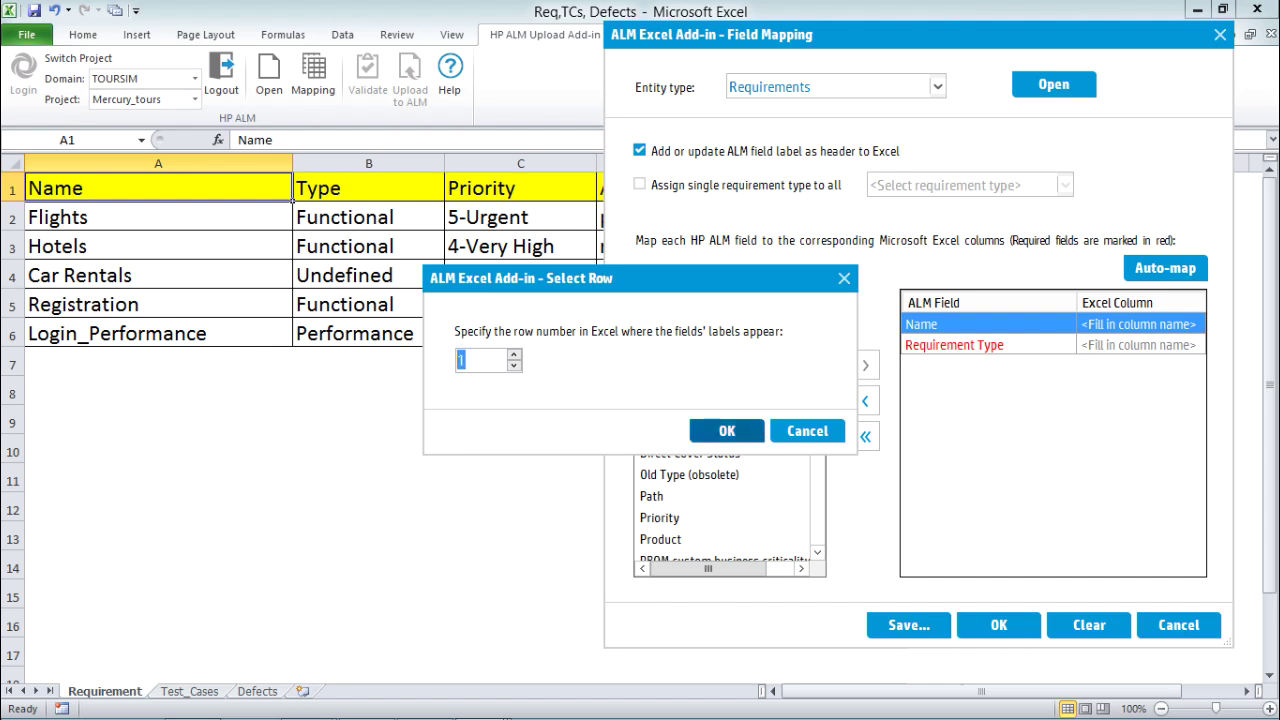
key("Return")
left_click_drag(720, 34, 486, 47)
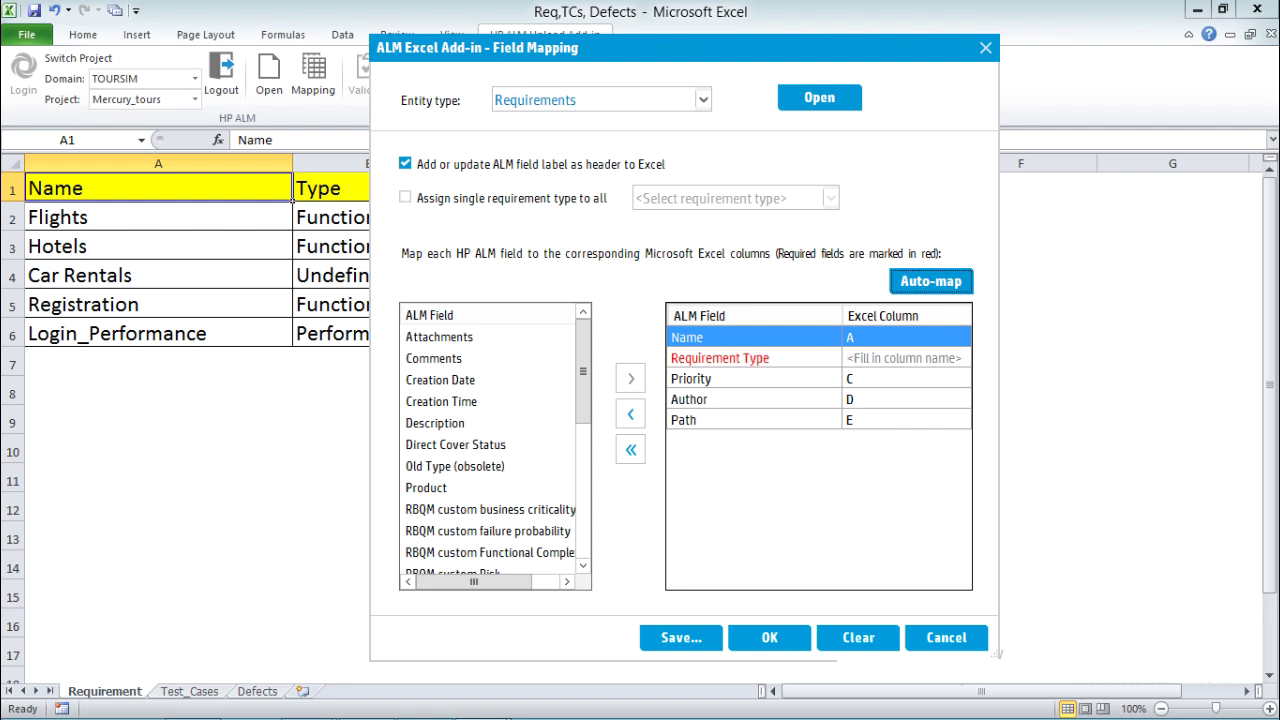
left_click_drag(600, 47, 818, 51)
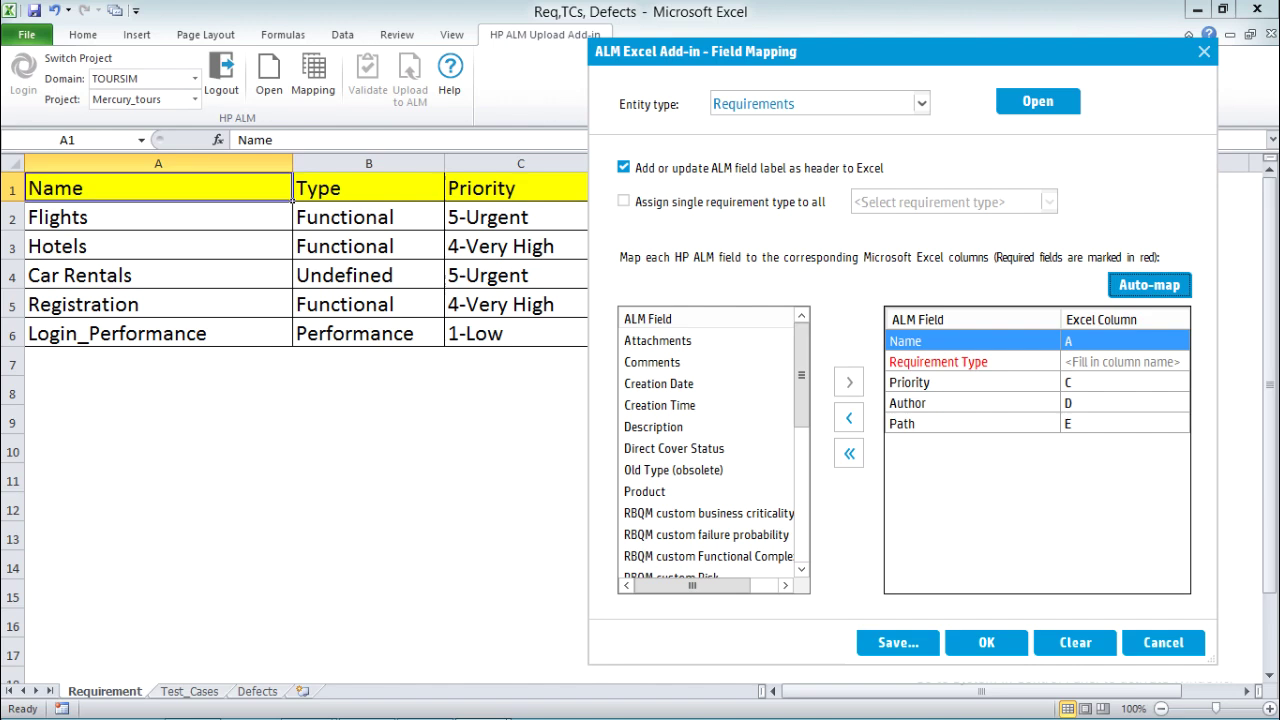
left_click_drag(700, 51, 408, 339)
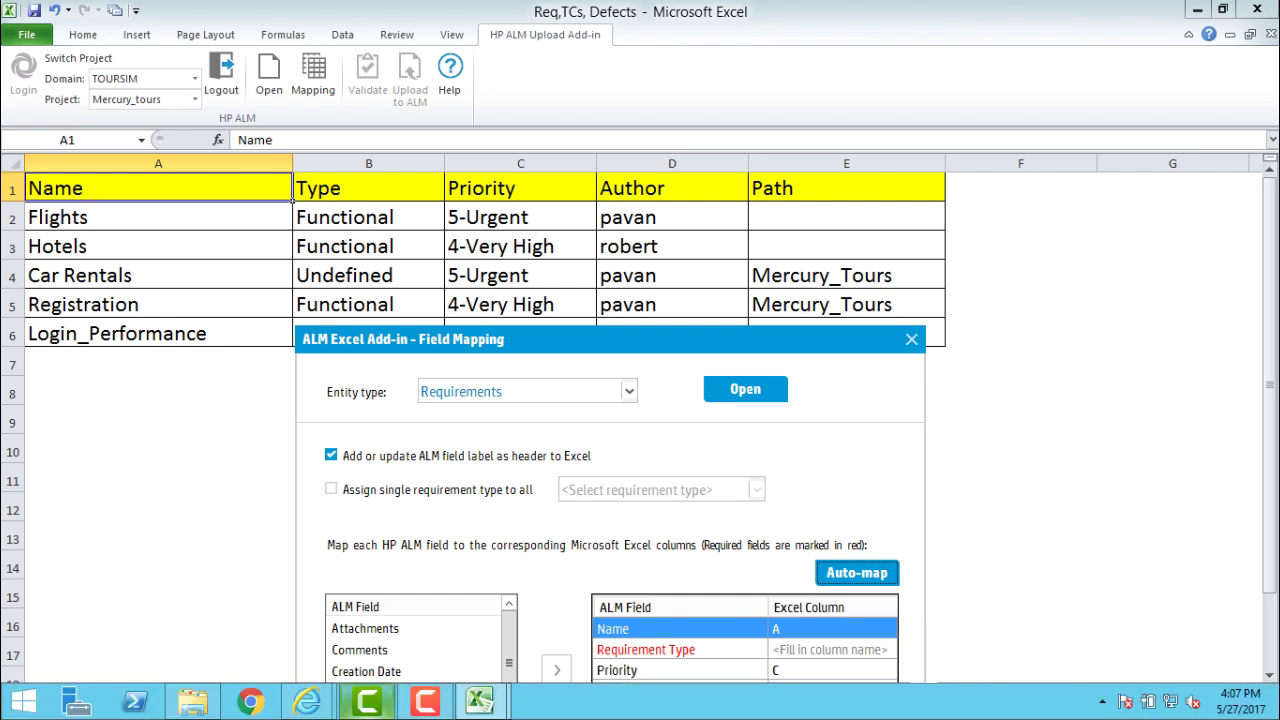
Switch to HP ALM in the browser, close the New Requirement form and examine the Requirements root and its Mercury_Tours folder.
mouse_move(309, 702)
left_click(203, 600)
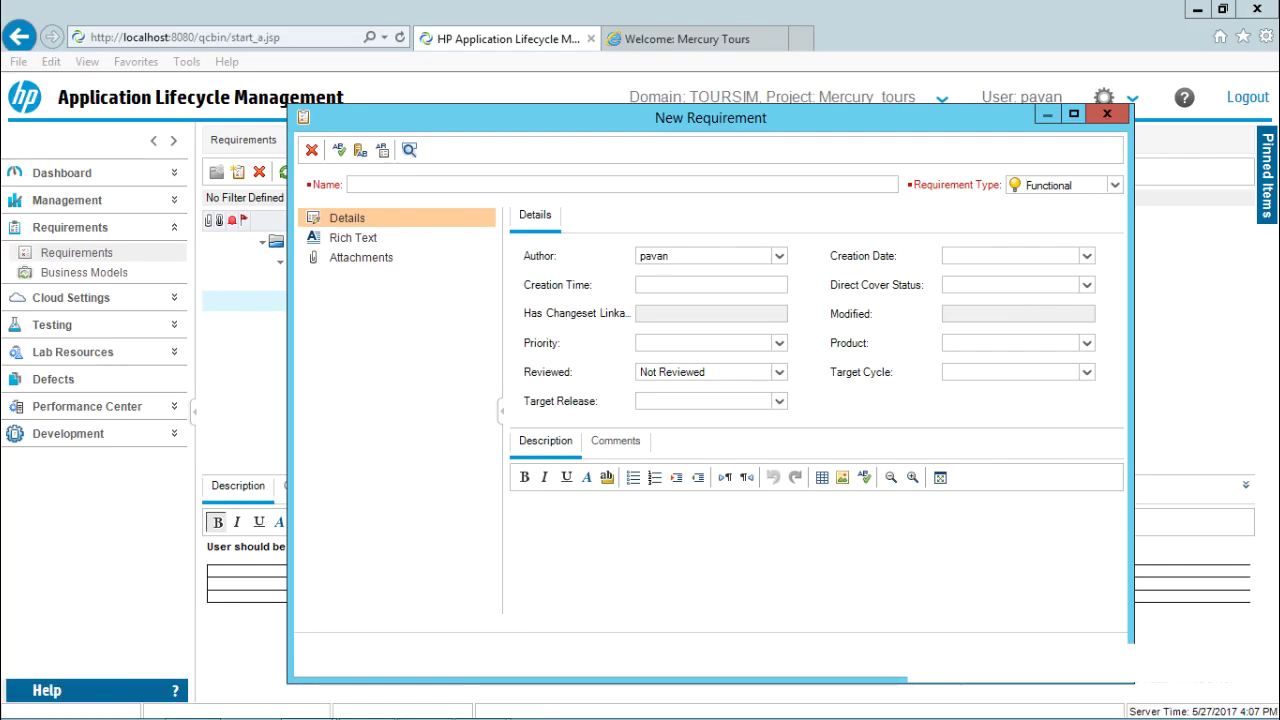
left_click(1107, 113)
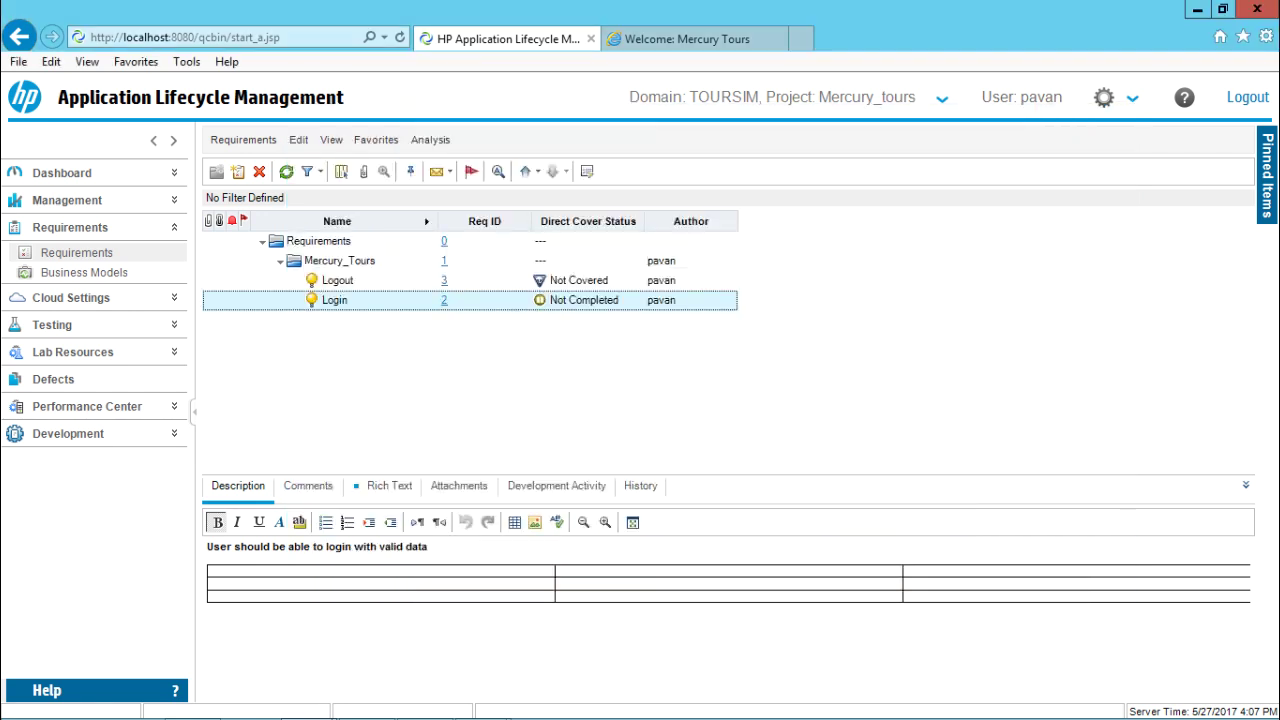
left_click(318, 241)
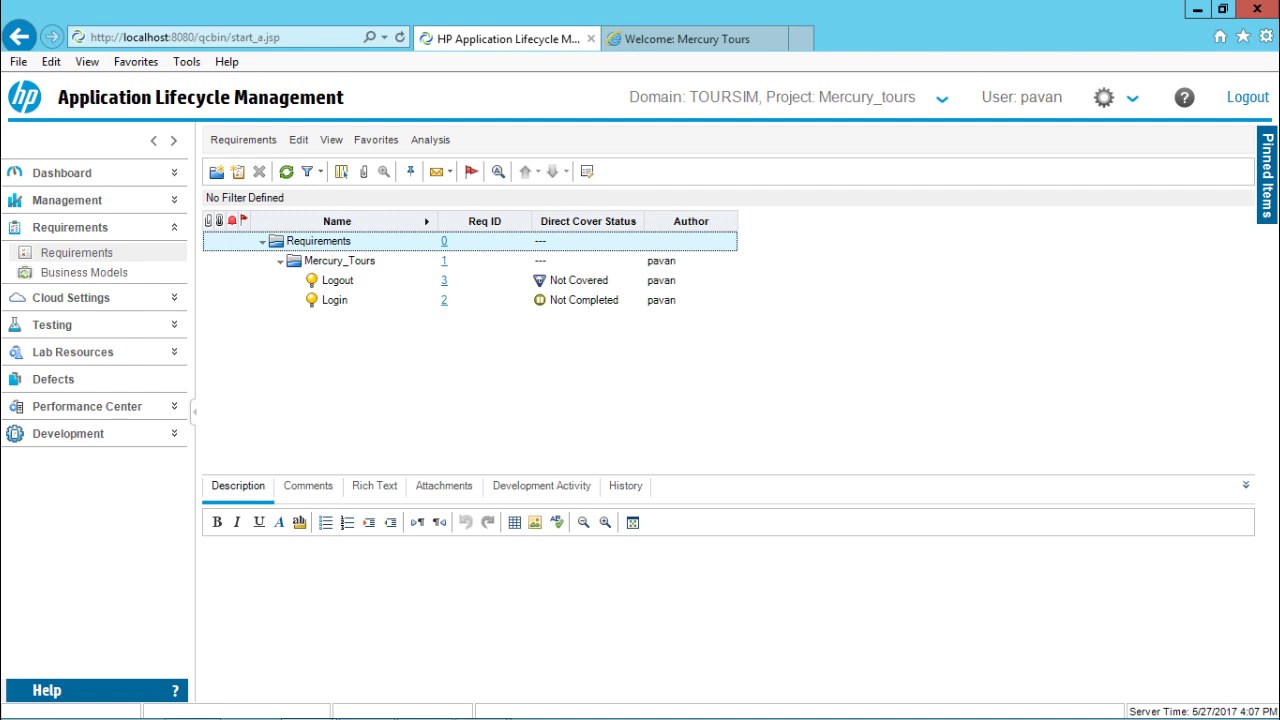
left_click(339, 260)
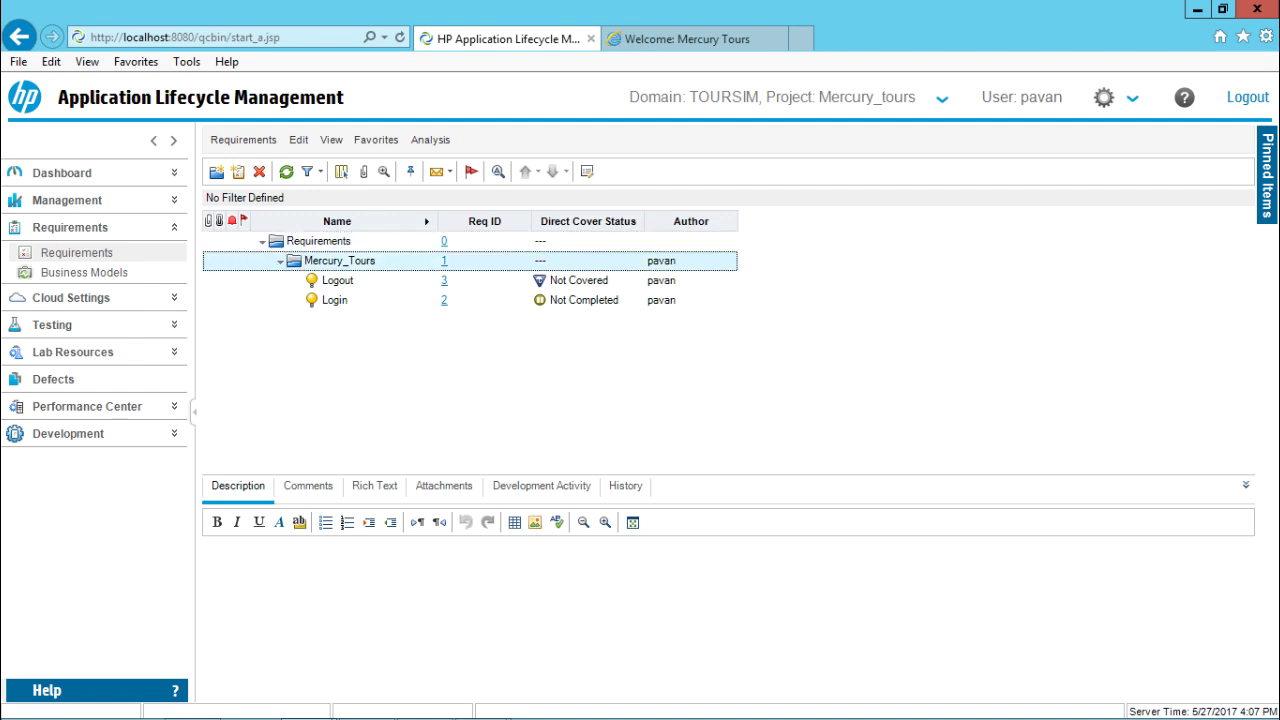
Return to the Excel field mapping, map Requirement Type to column B and apply the mapping.
mouse_move(483, 700)
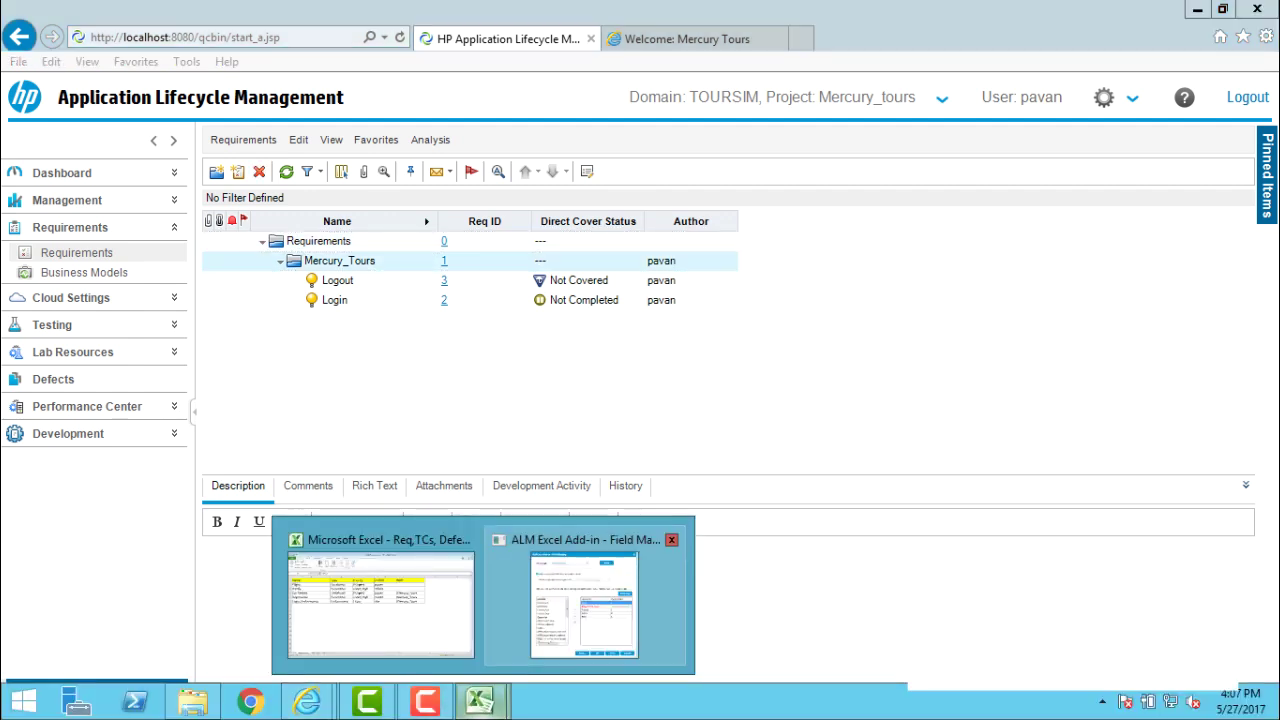
left_click(585, 595)
left_click_drag(450, 339, 668, 57)
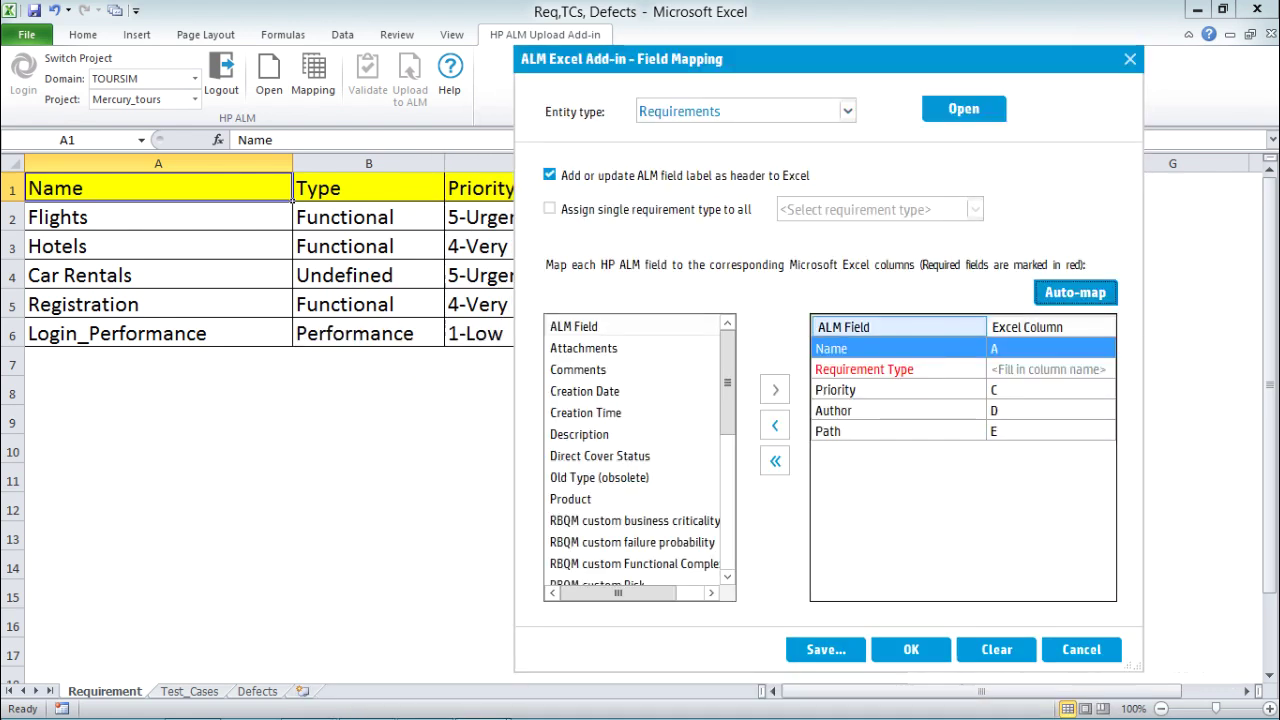
left_click(864, 369)
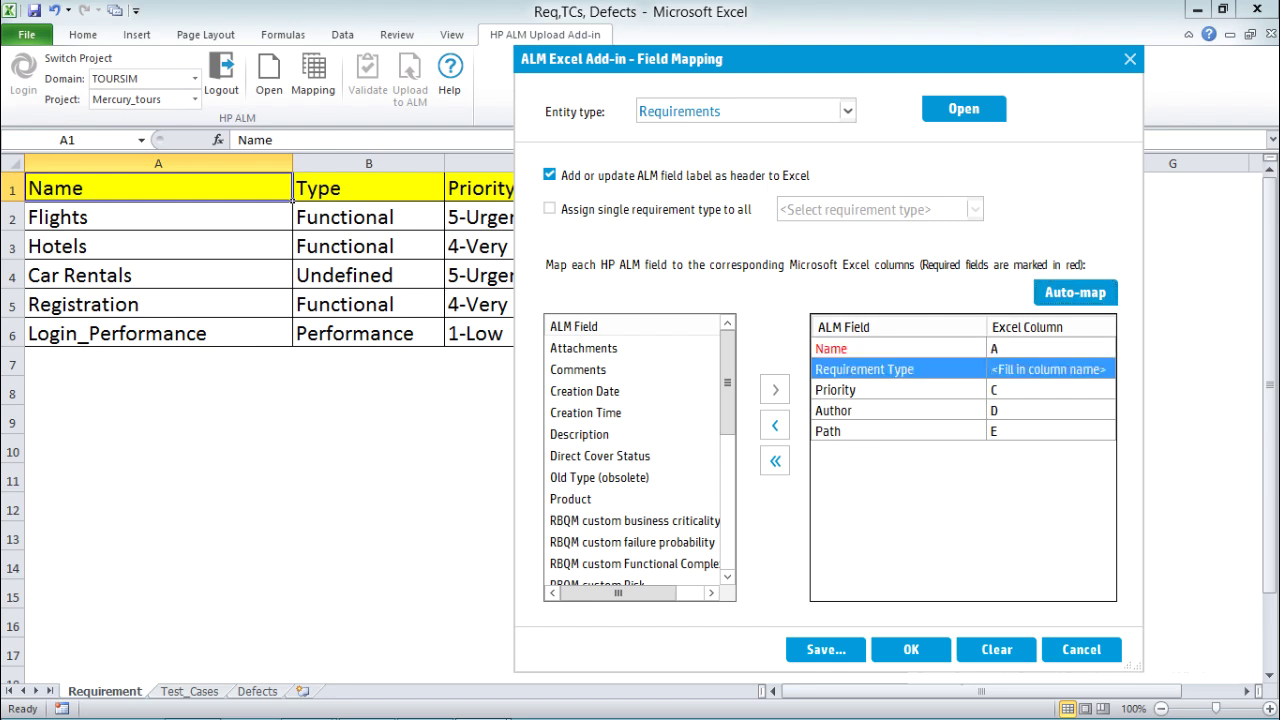
left_click(1050, 369)
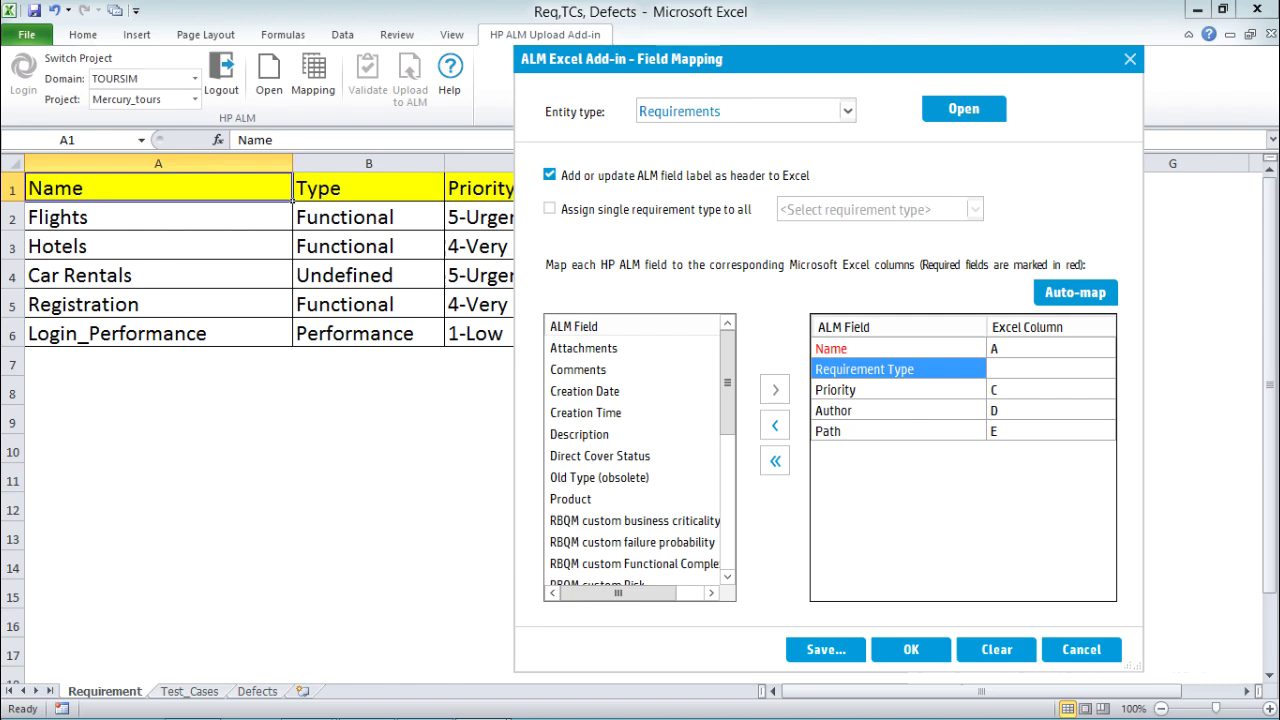
type("B")
left_click(911, 649)
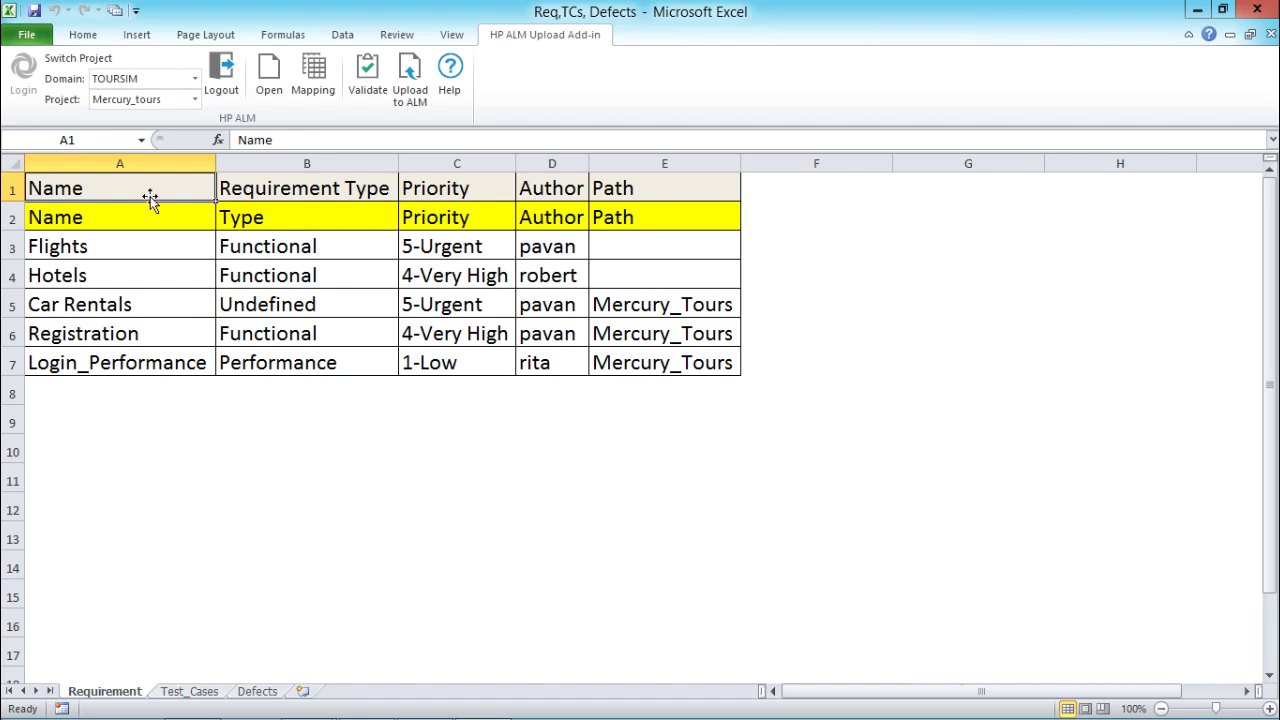
Compare the ALM field labels in row 1 with the original yellow header in row 2.
left_click_drag(136, 190, 658, 190)
left_click(304, 190)
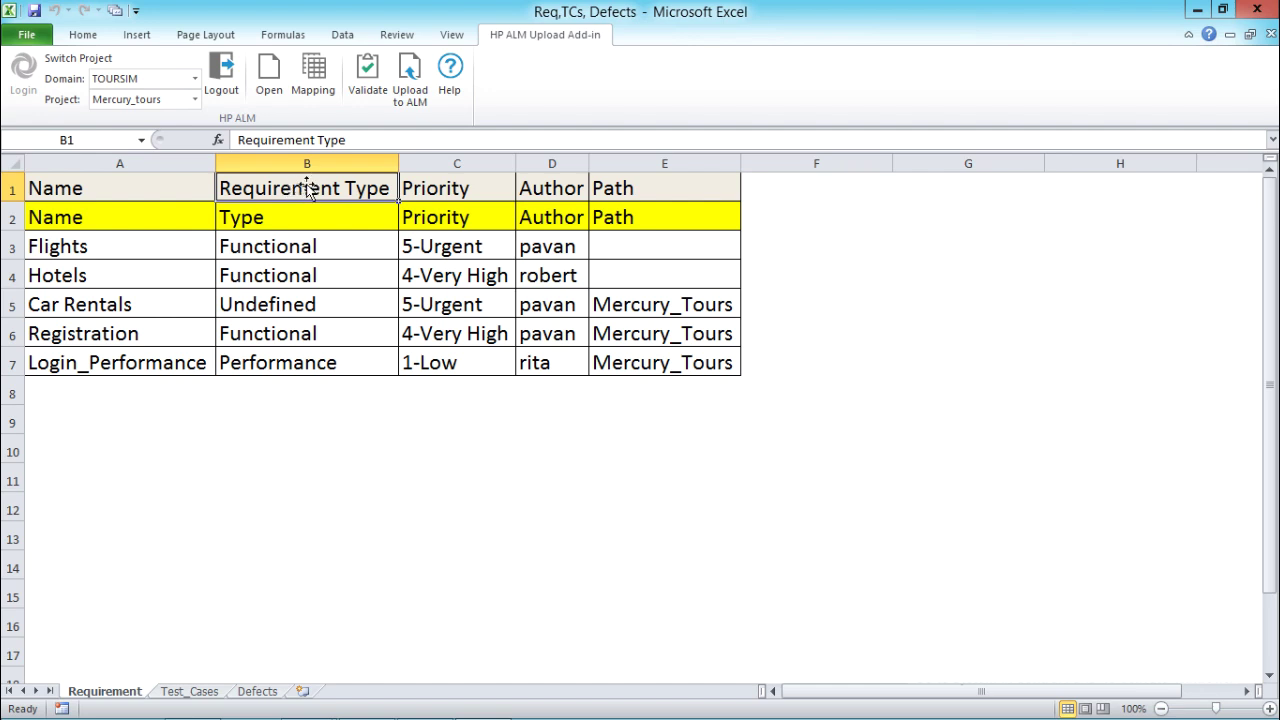
left_click(278, 216)
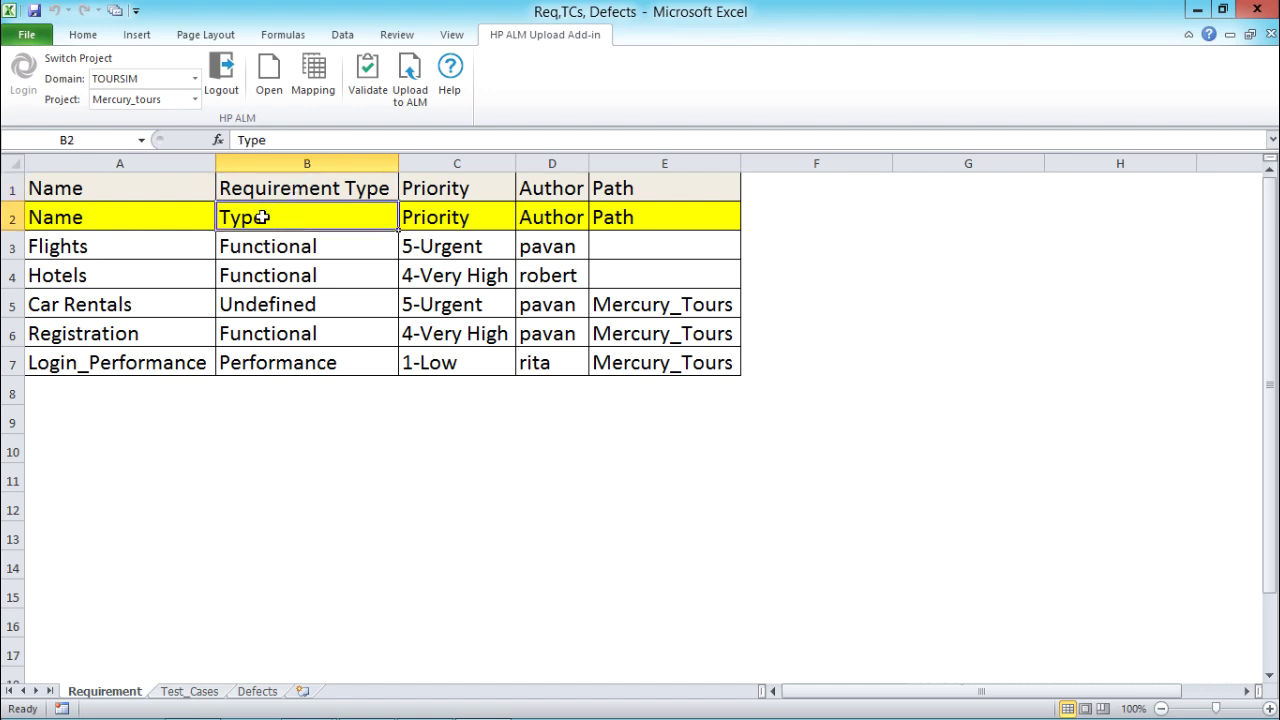
left_click_drag(8, 214, 591, 217)
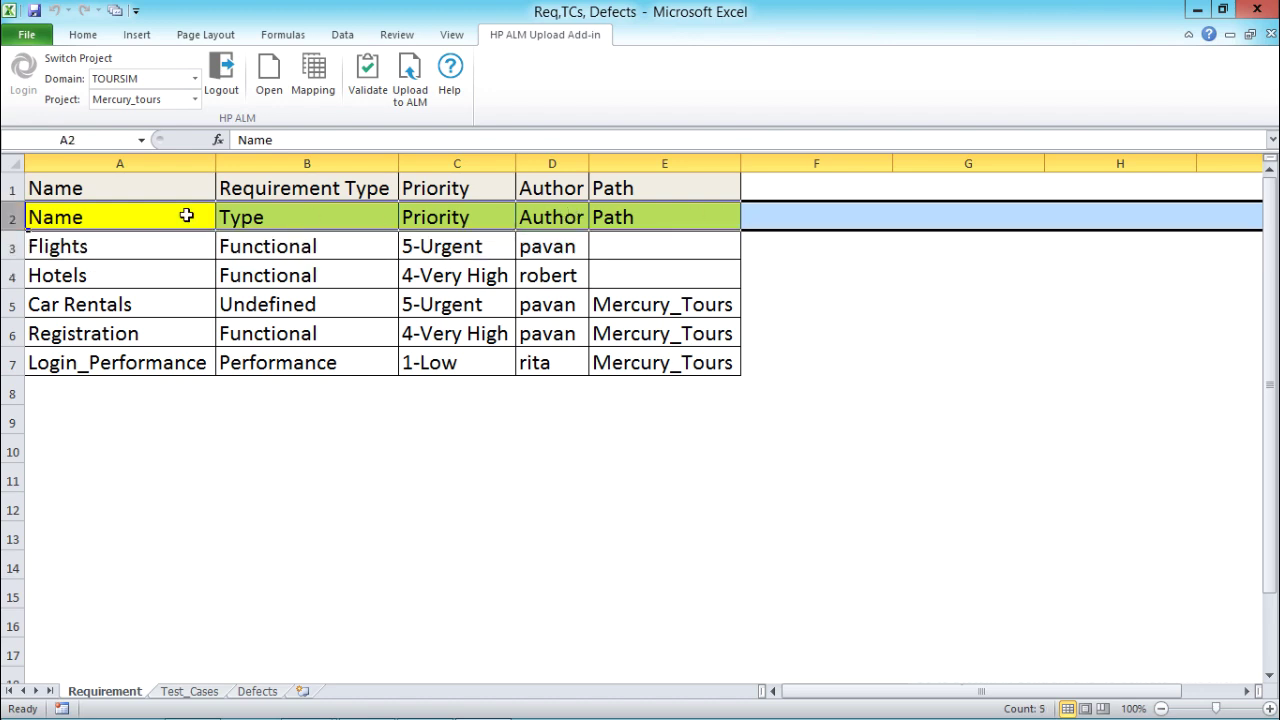
left_click_drag(89, 186, 730, 183)
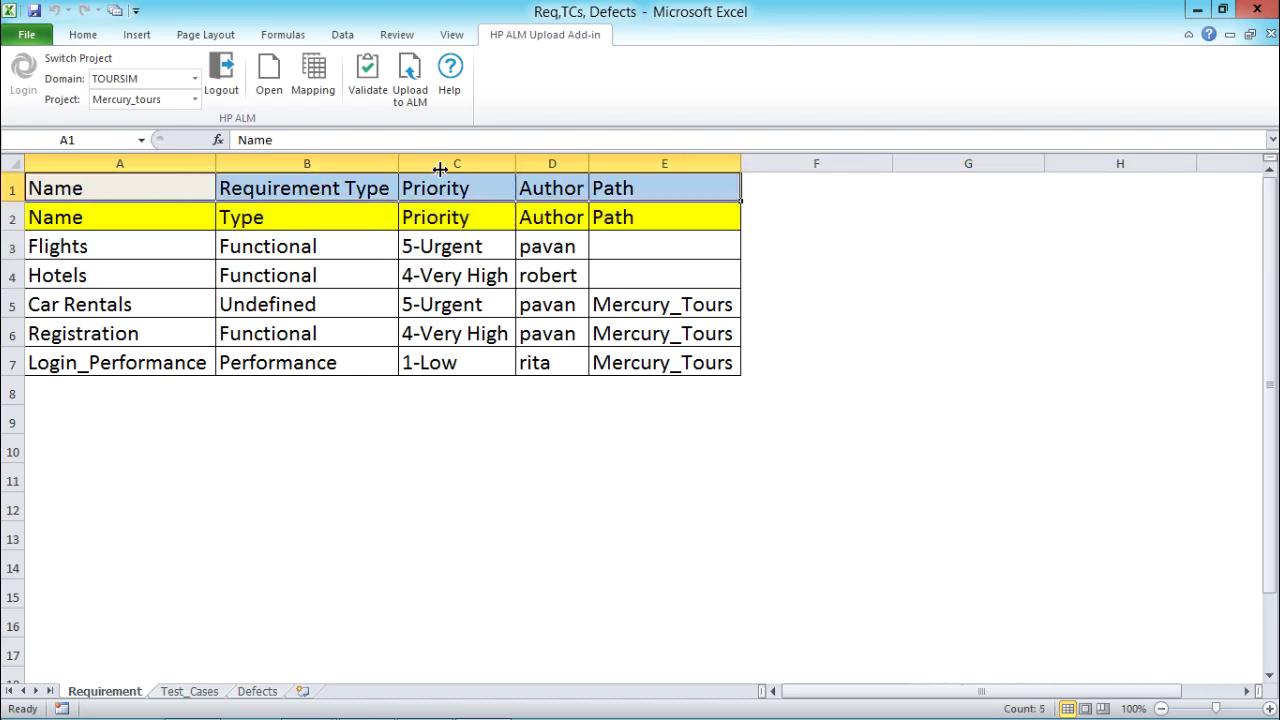
Validate the requirement data in A3:E7 against ALM and read the comment on the cell marked in red.
left_click(105, 185)
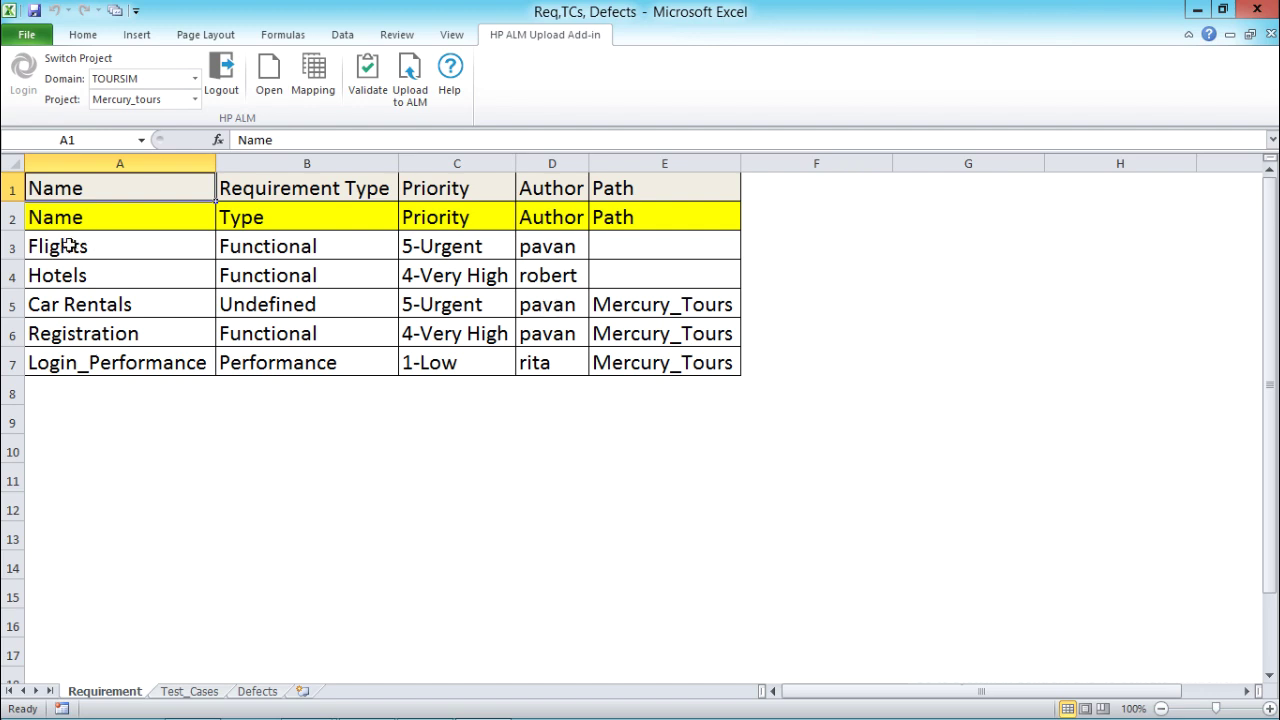
left_click_drag(66, 246, 668, 364)
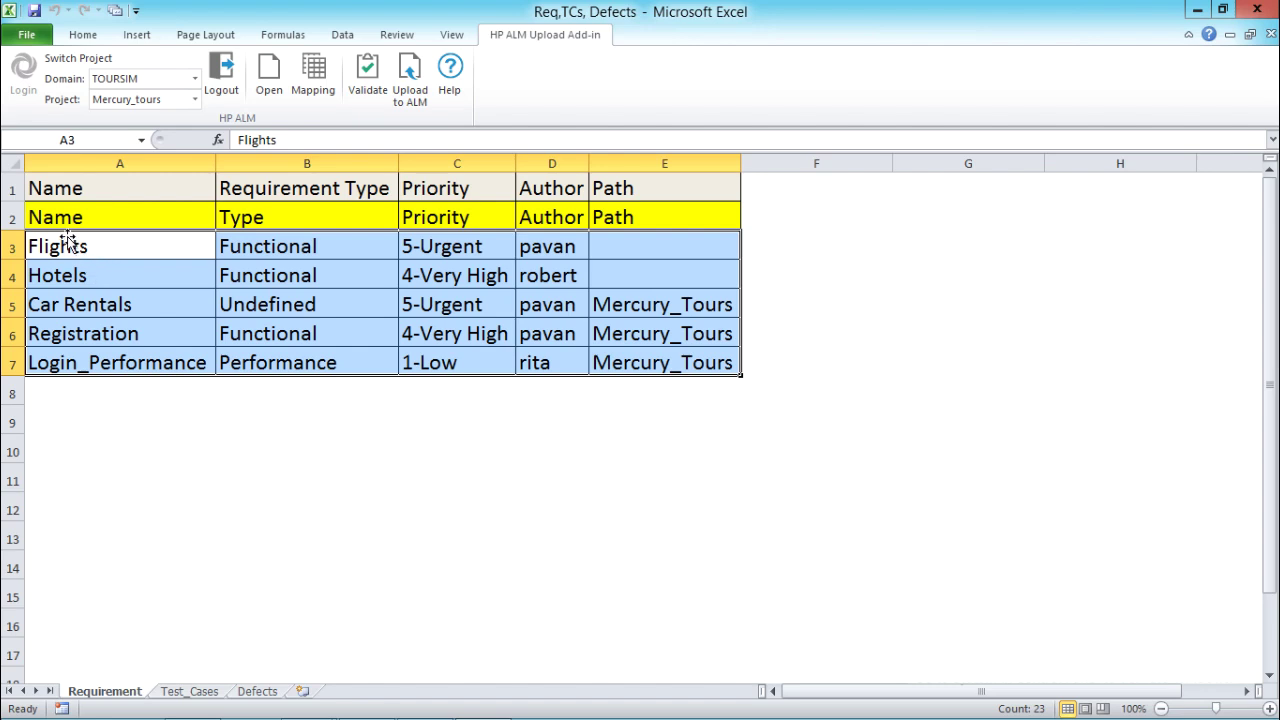
left_click(366, 86)
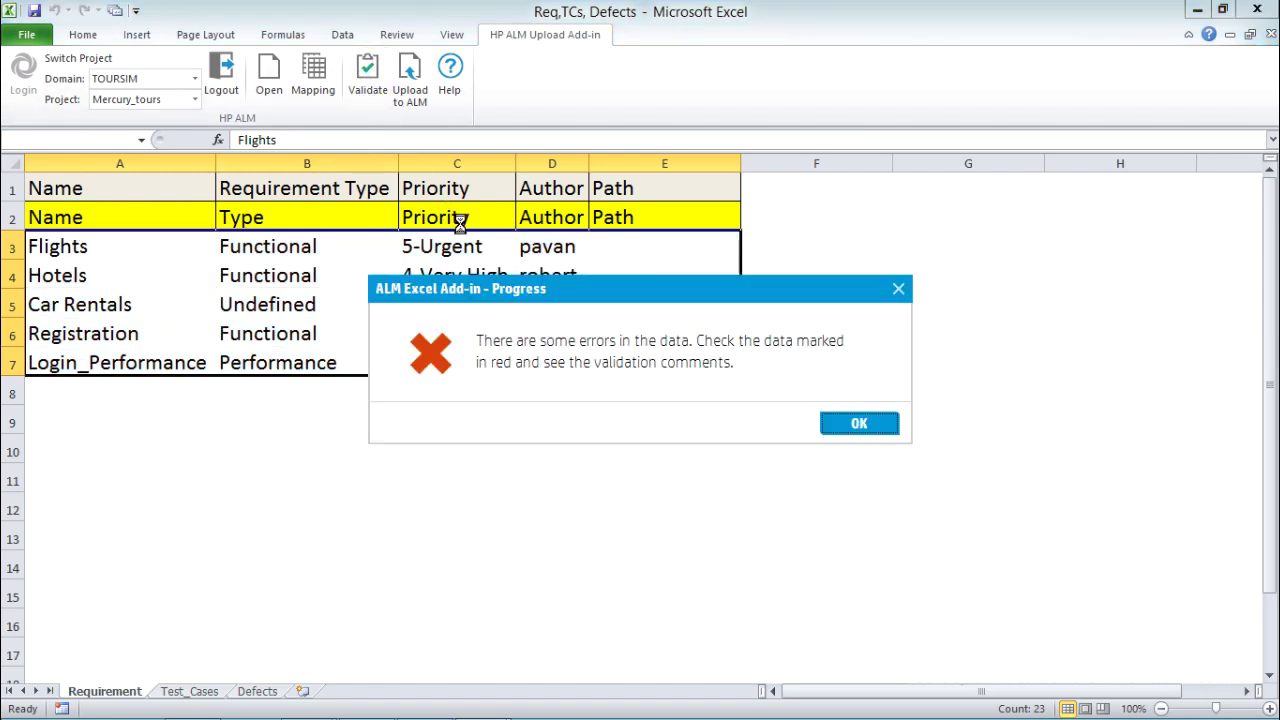
left_click_drag(530, 385, 397, 434)
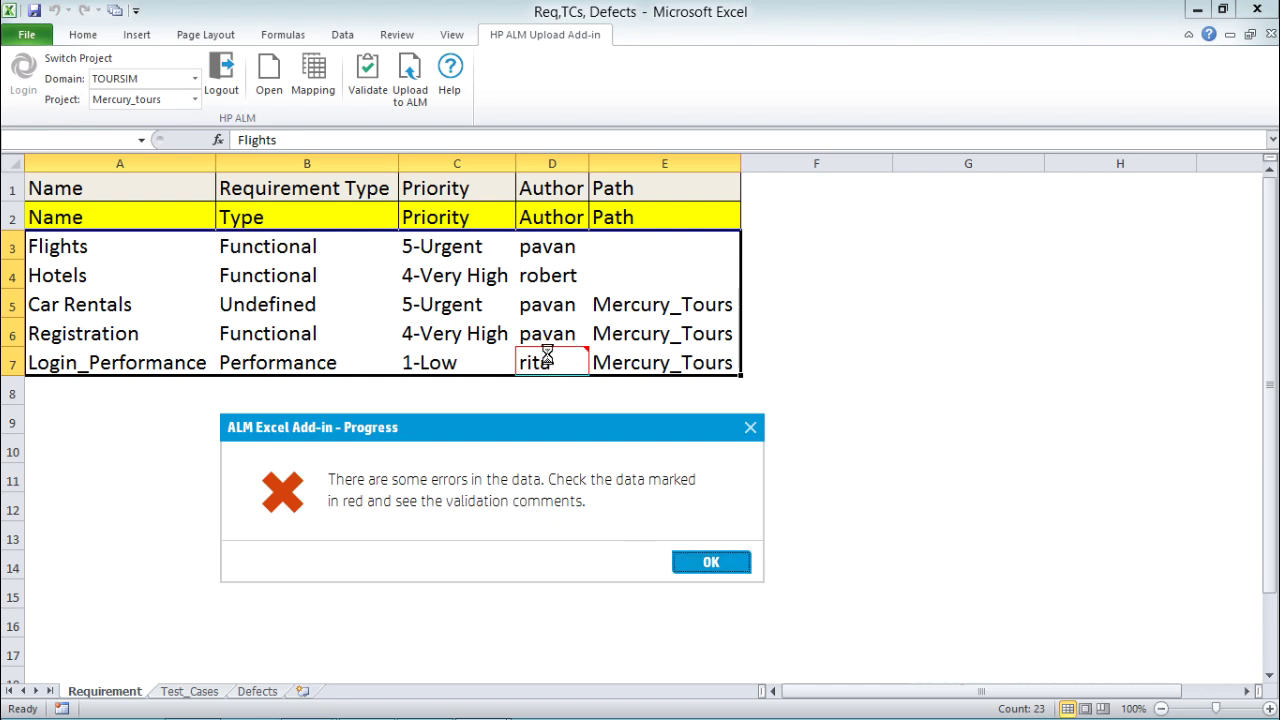
left_click(714, 558)
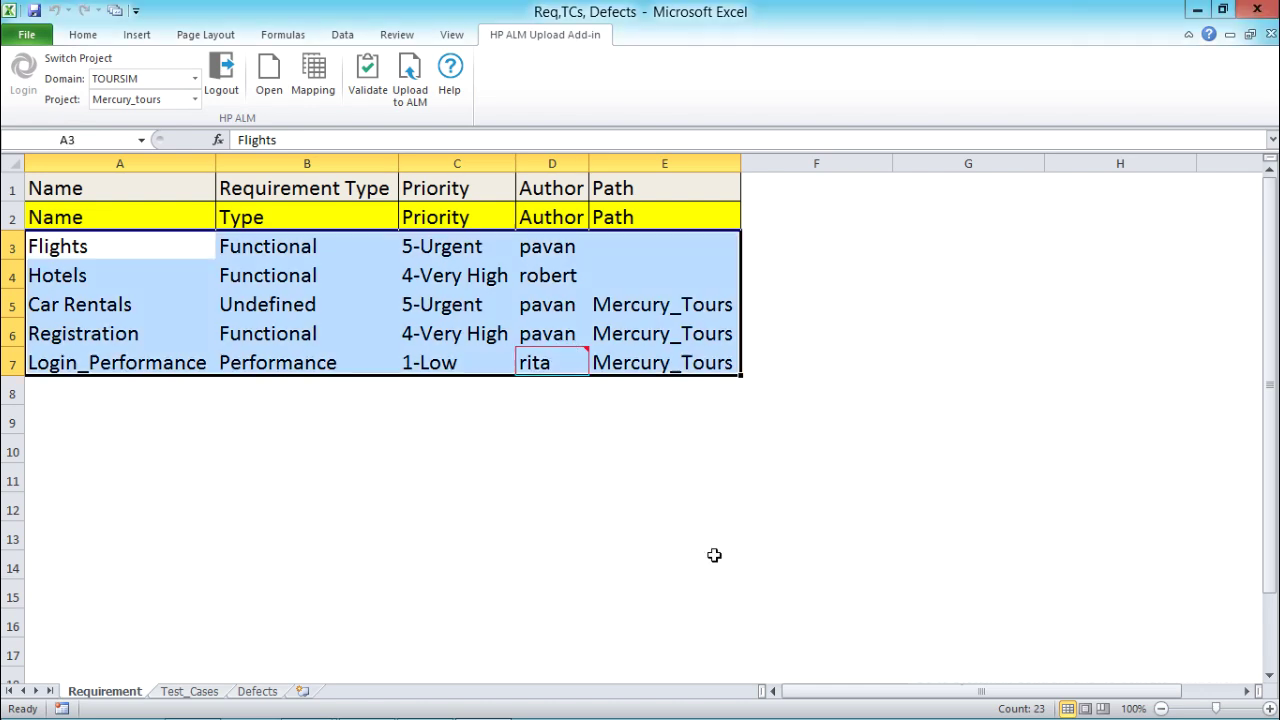
left_click(620, 488)
mouse_move(553, 362)
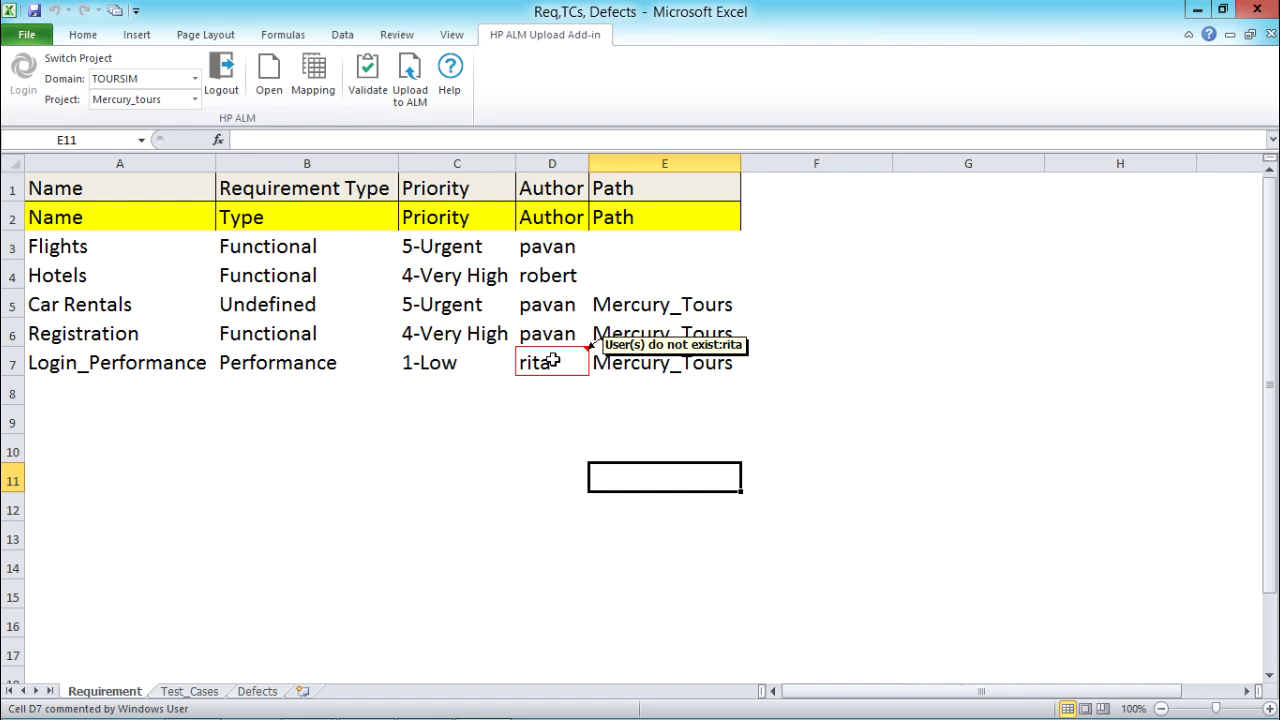
Set the Login_Performance author to the same user as the Registration row and validate A3:E7 again.
left_click(553, 362)
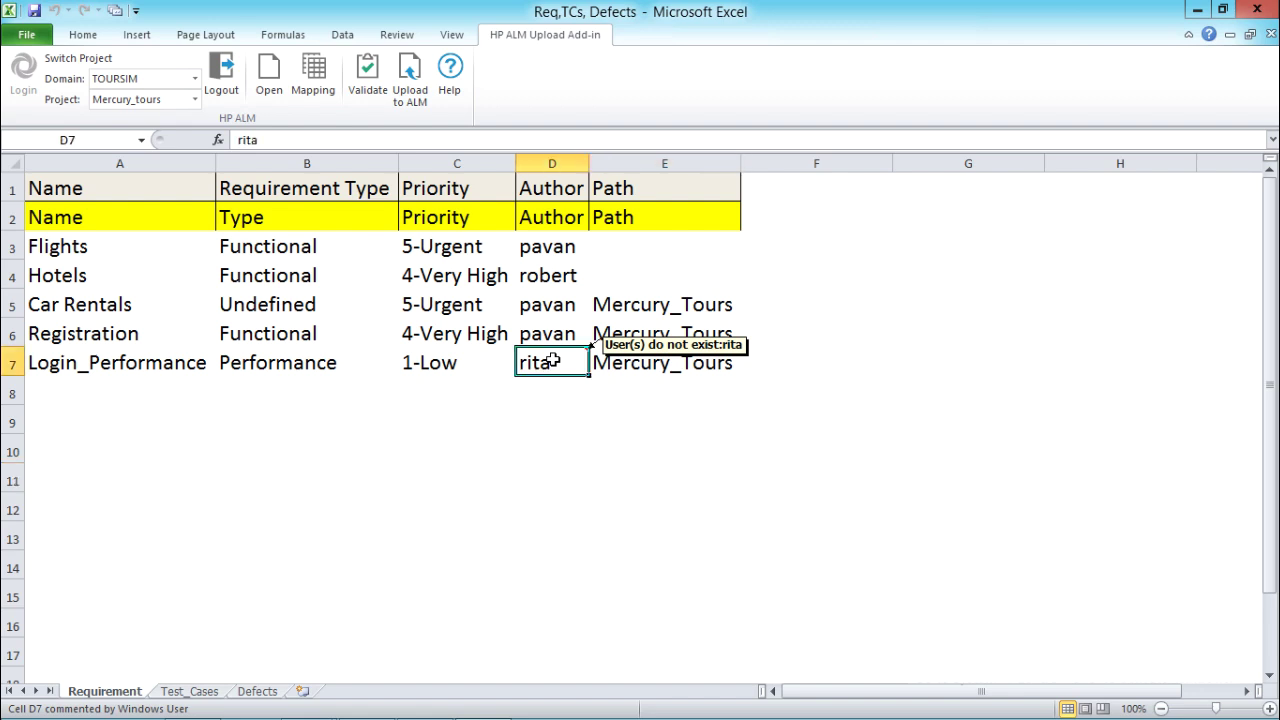
type("pavan")
key("Return")
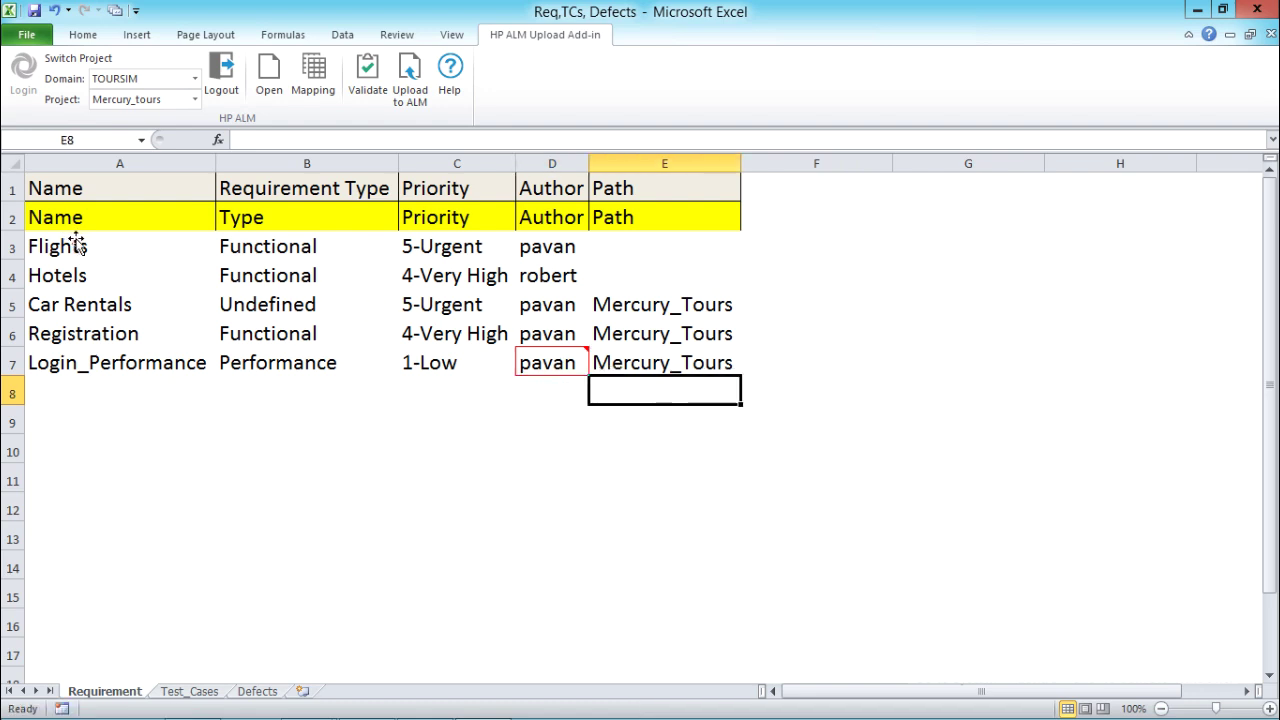
left_click_drag(70, 240, 638, 360)
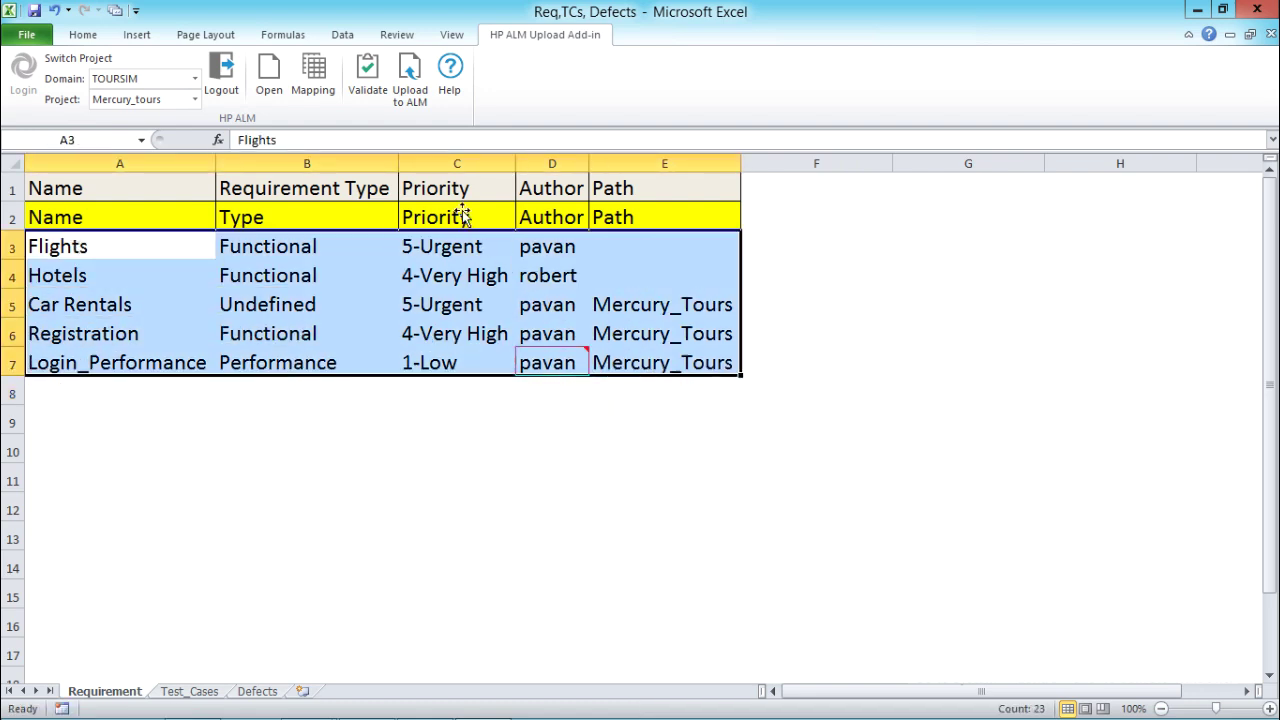
left_click(368, 78)
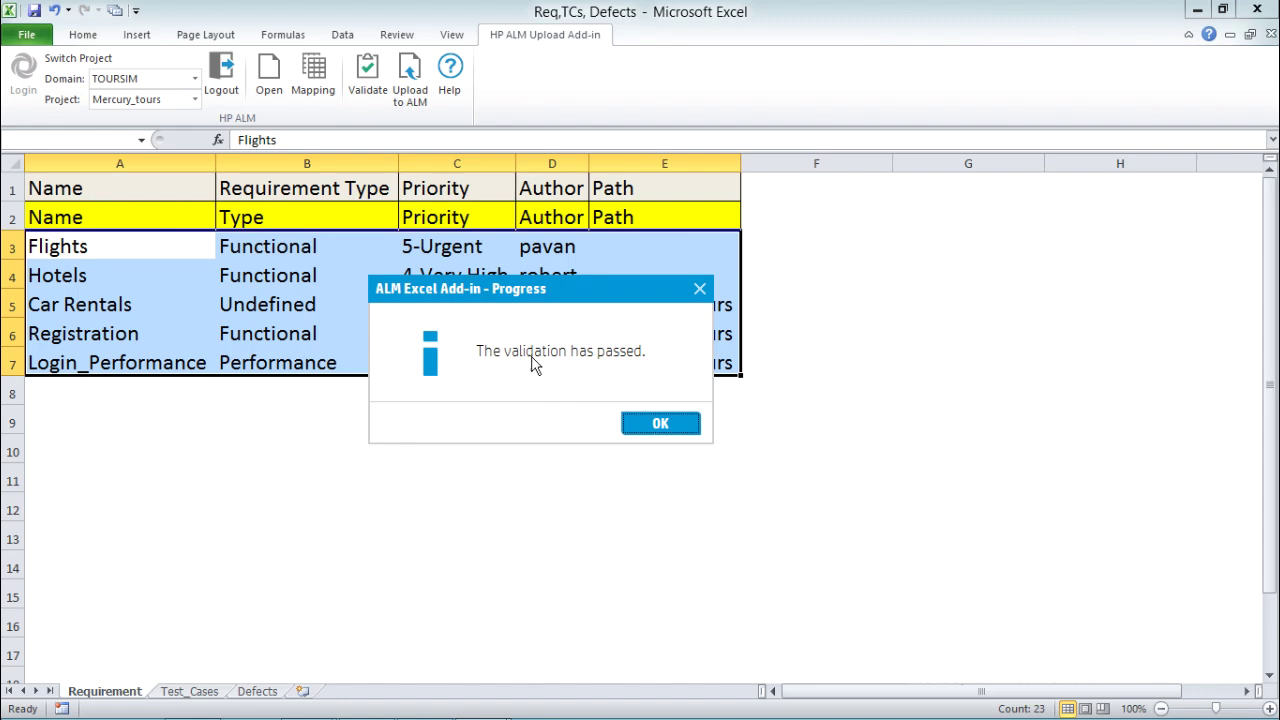
left_click(660, 422)
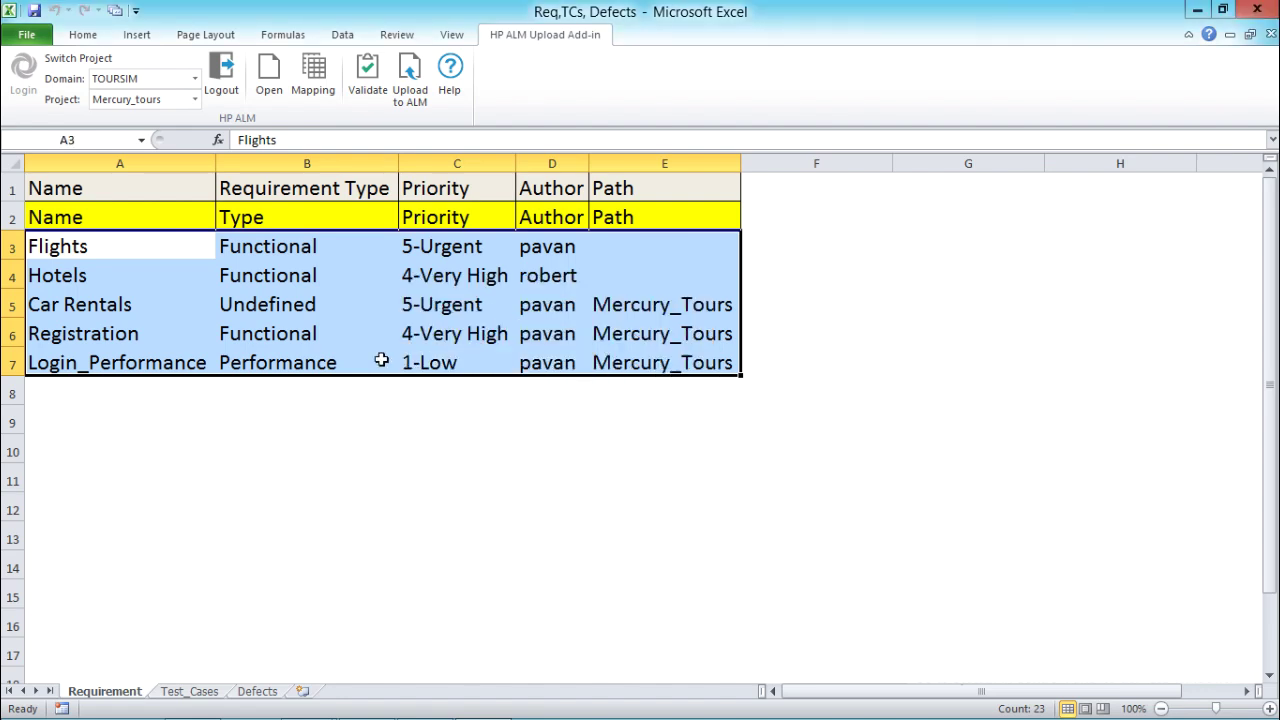
Change the requirement type of Hotels to Functional2 and validate the data in A3:E7.
left_click(340, 285)
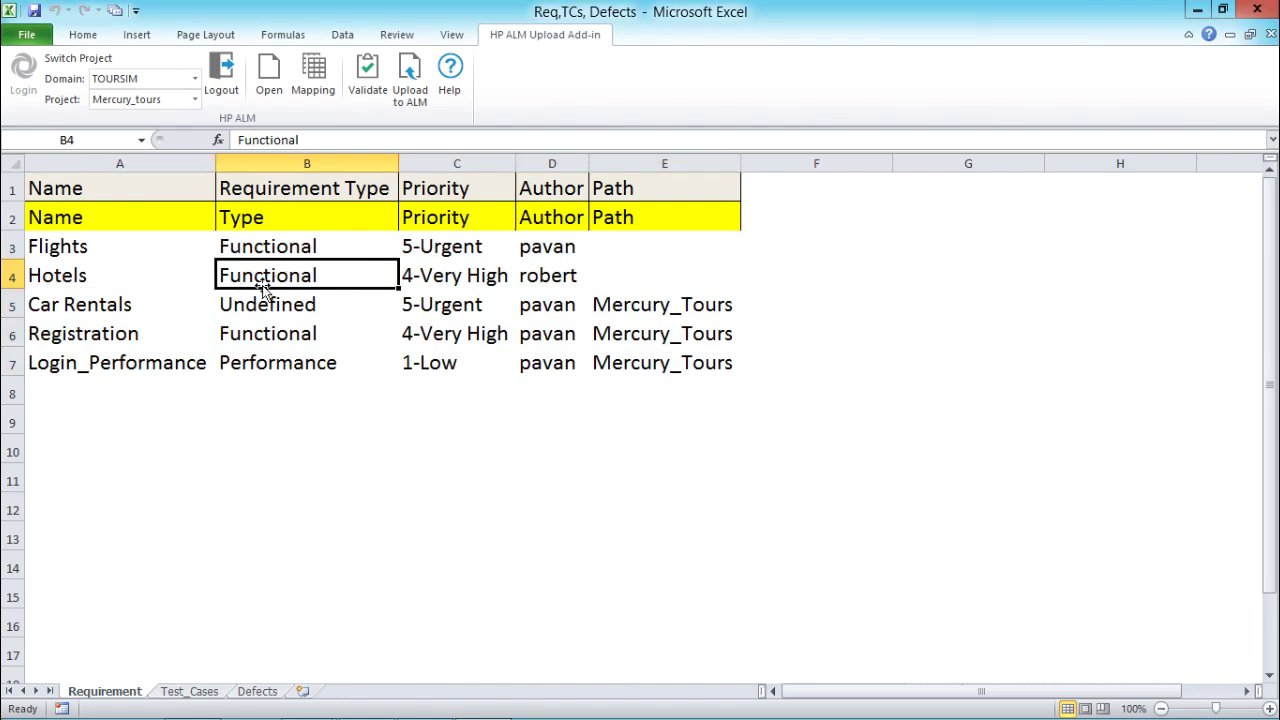
double_click(321, 275)
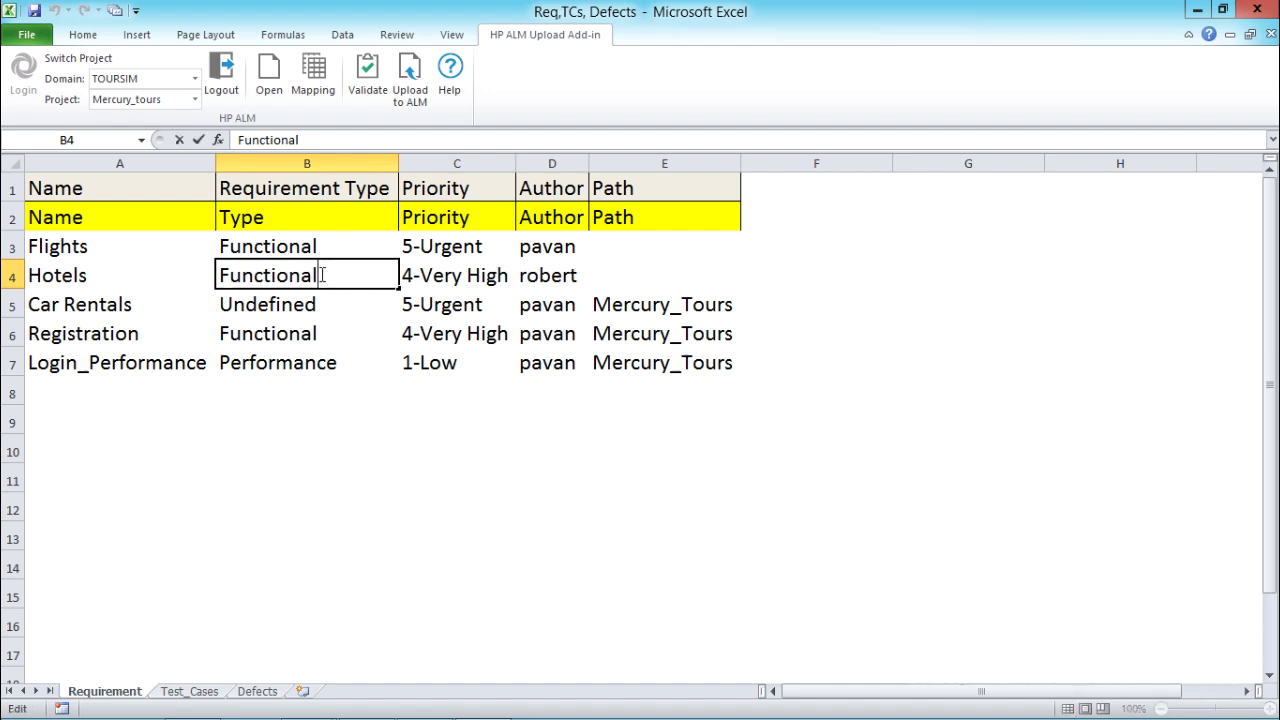
left_click(372, 321)
left_click(331, 268)
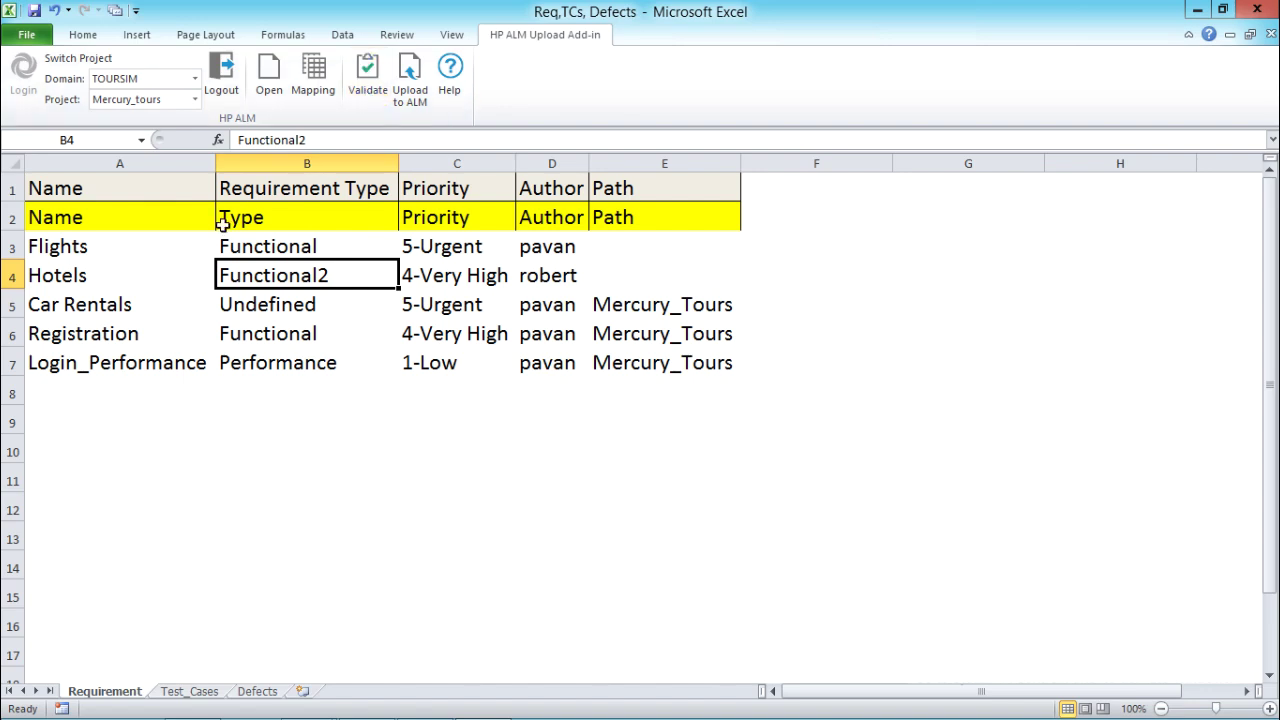
left_click_drag(140, 248, 680, 364)
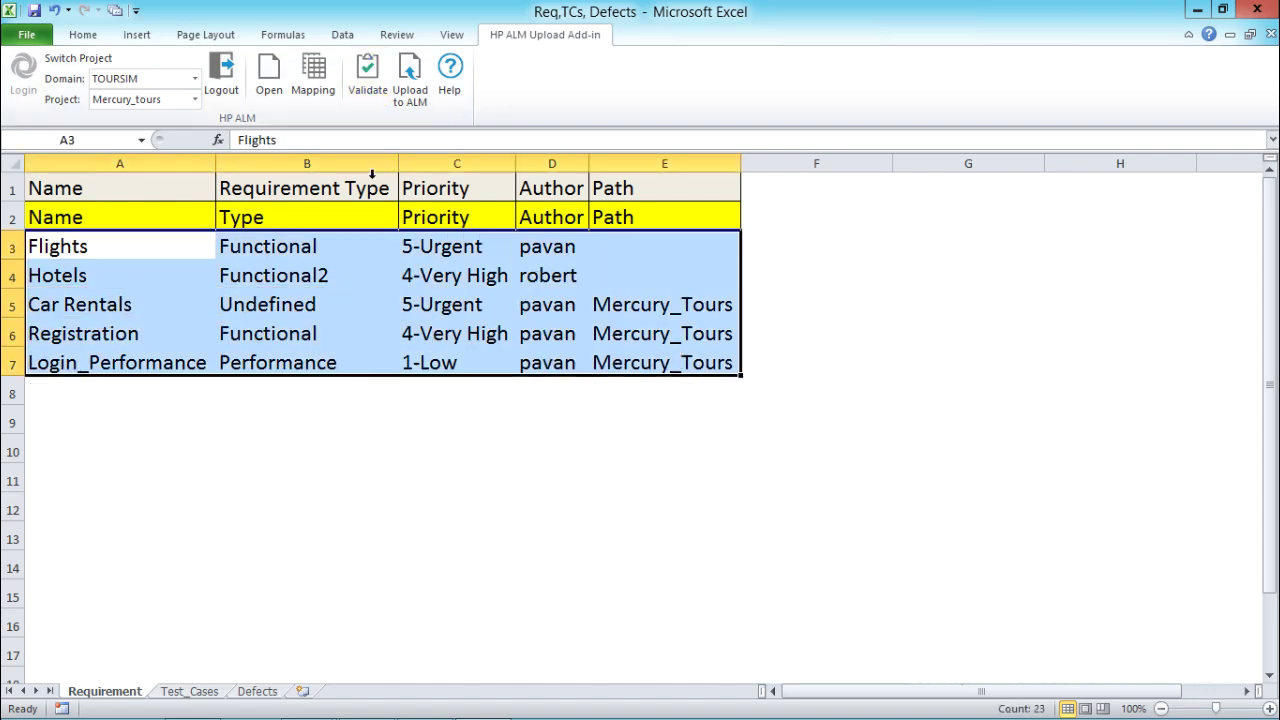
left_click(364, 80)
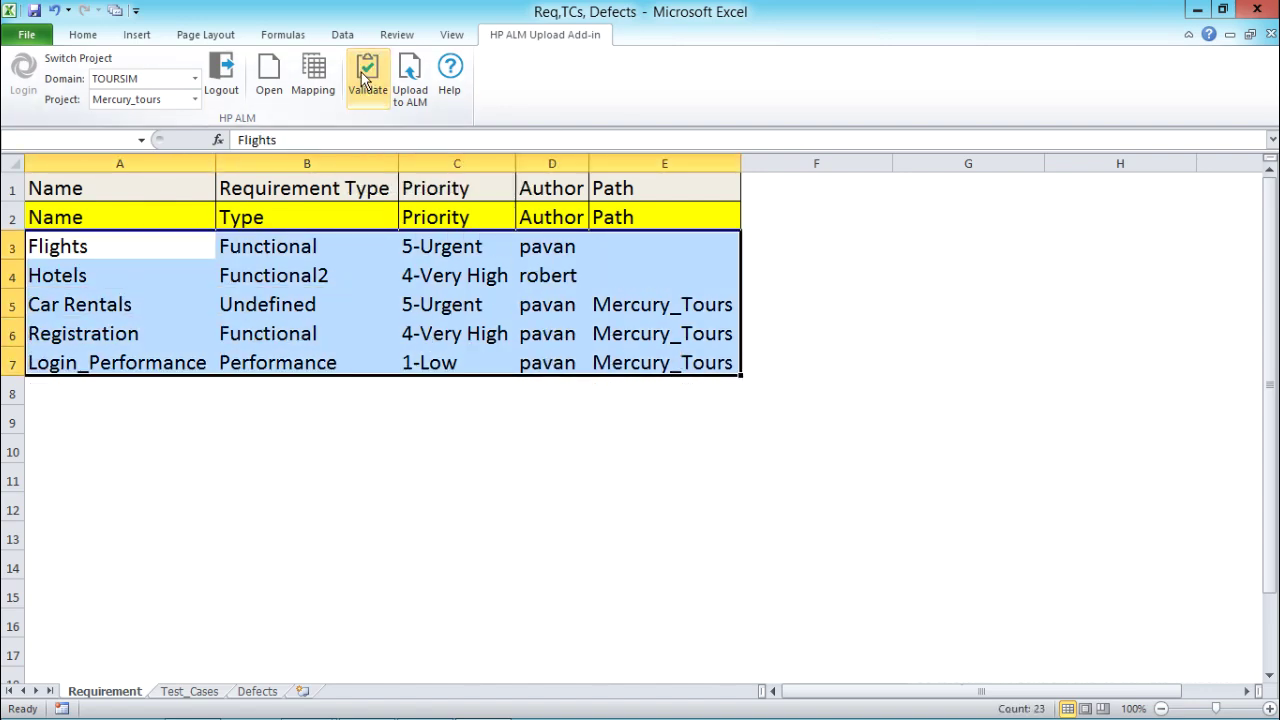
left_click_drag(555, 300, 335, 395)
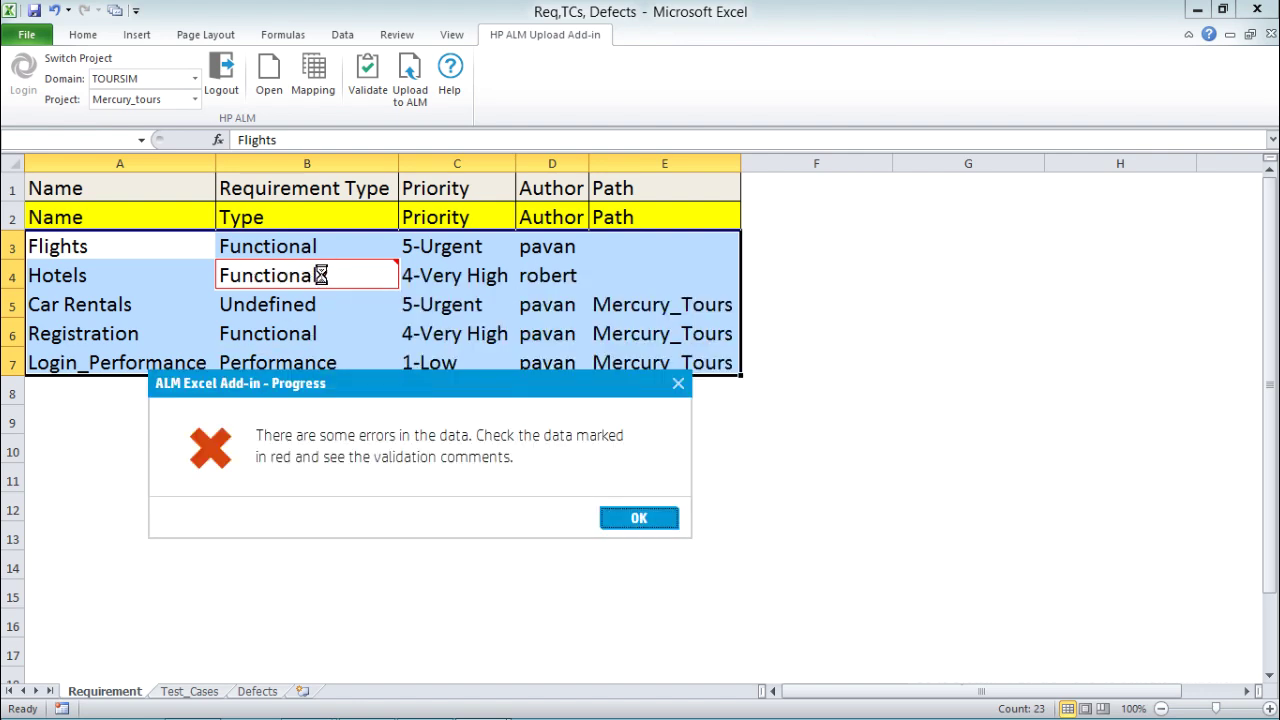
left_click(629, 517)
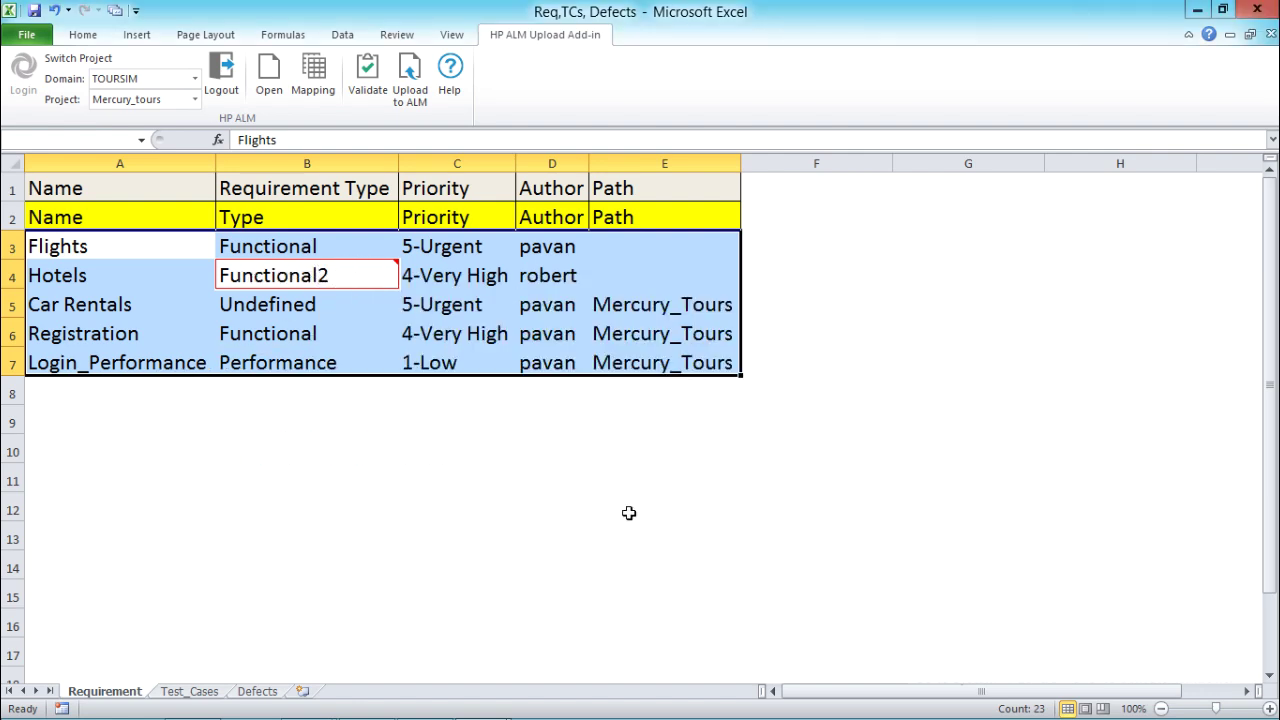
Read the comment on the Hotels type cell, correct the type to Functional and run the validation again.
left_click(336, 278)
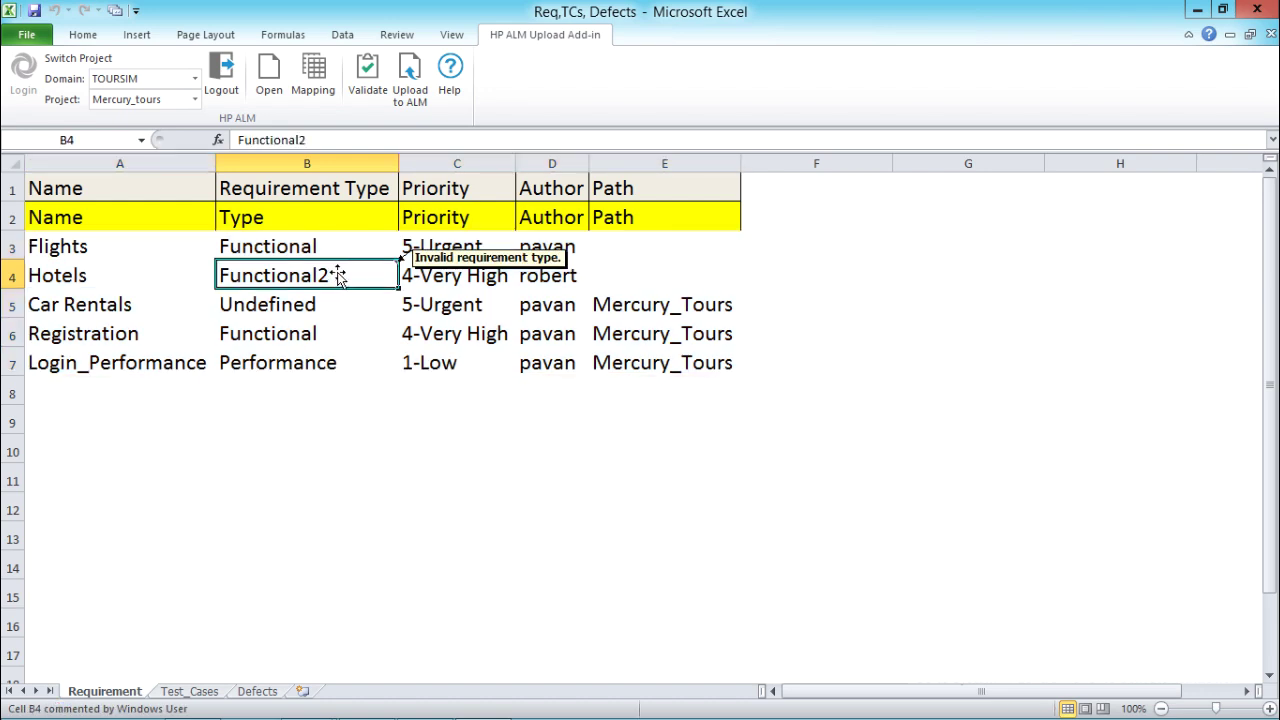
double_click(339, 277)
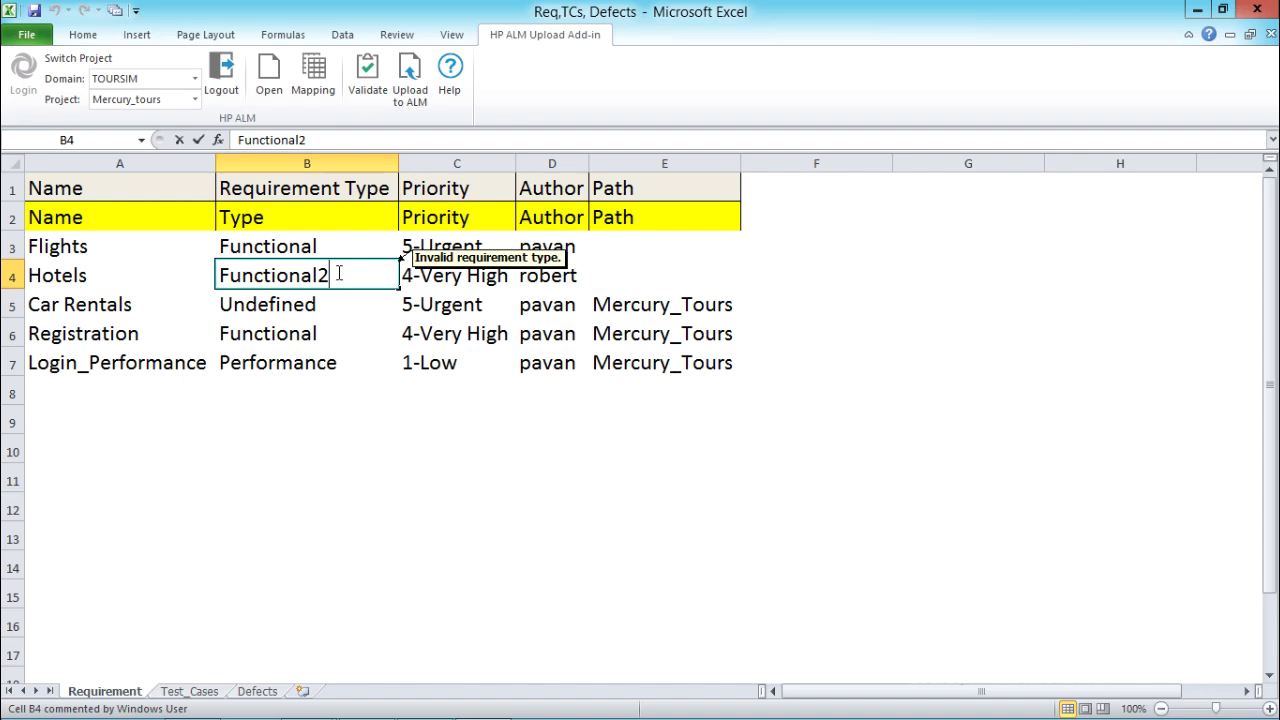
key("BackSpace")
key("Return")
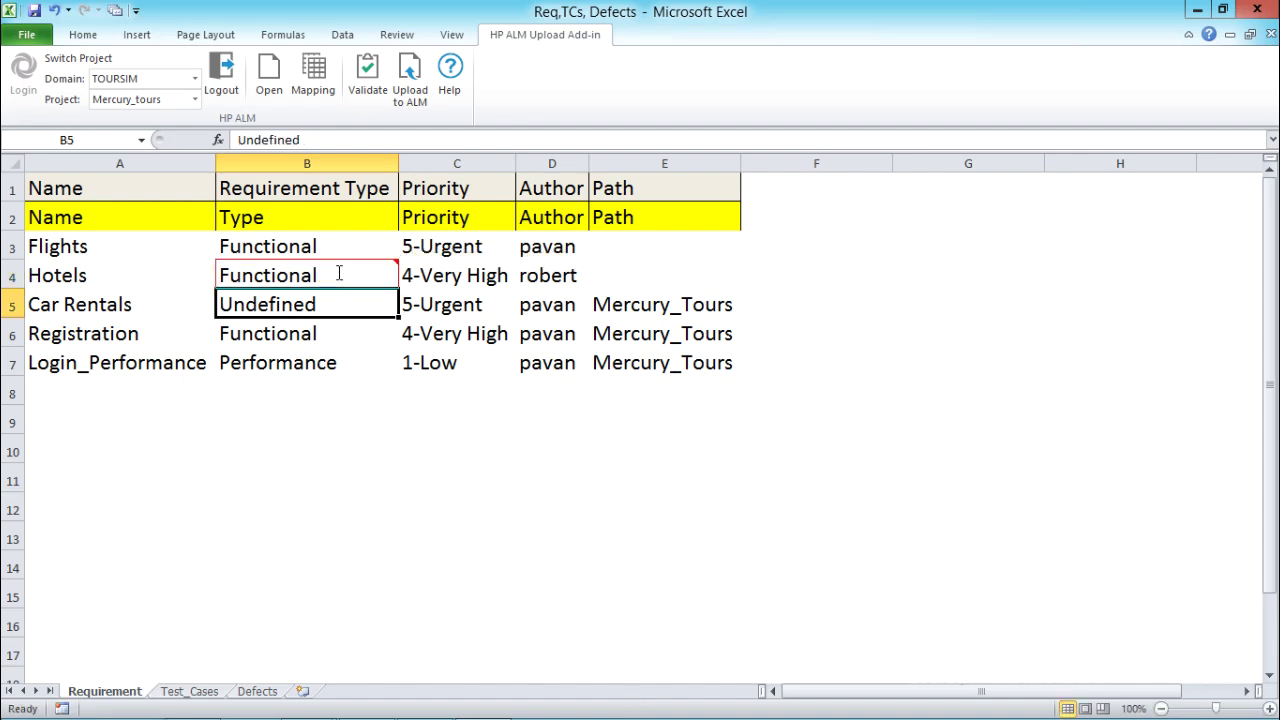
left_click(337, 273)
left_click(367, 80)
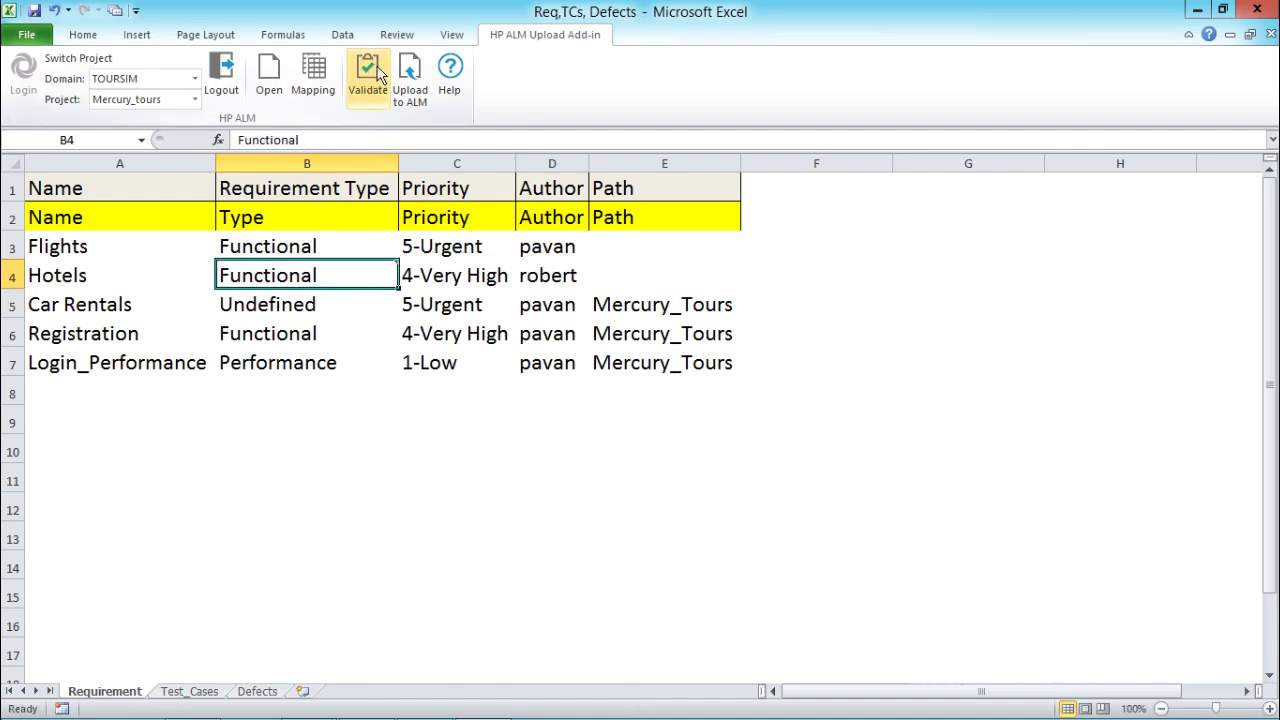
left_click(640, 423)
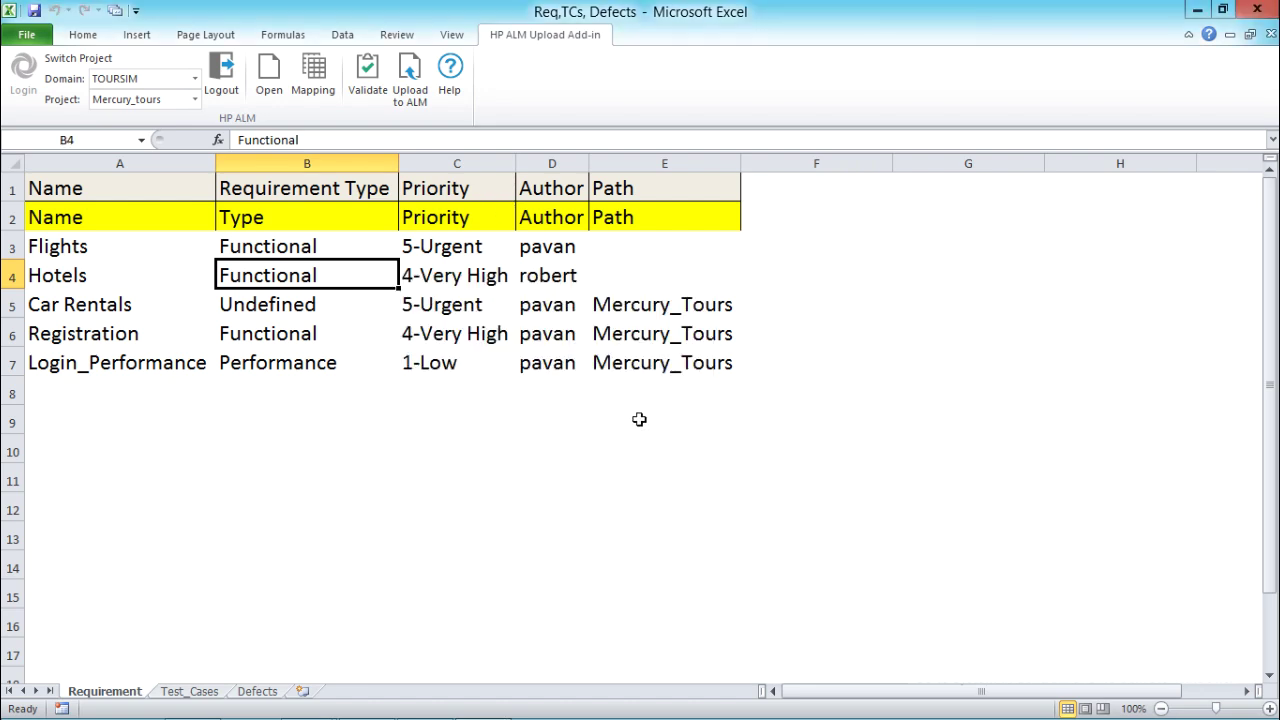
Examine the requirement rows and their Path values, and compare them with the Mercury_Tours folder in HP ALM in the browser.
left_click(335, 360)
left_click_drag(113, 253, 674, 380)
left_click(789, 333)
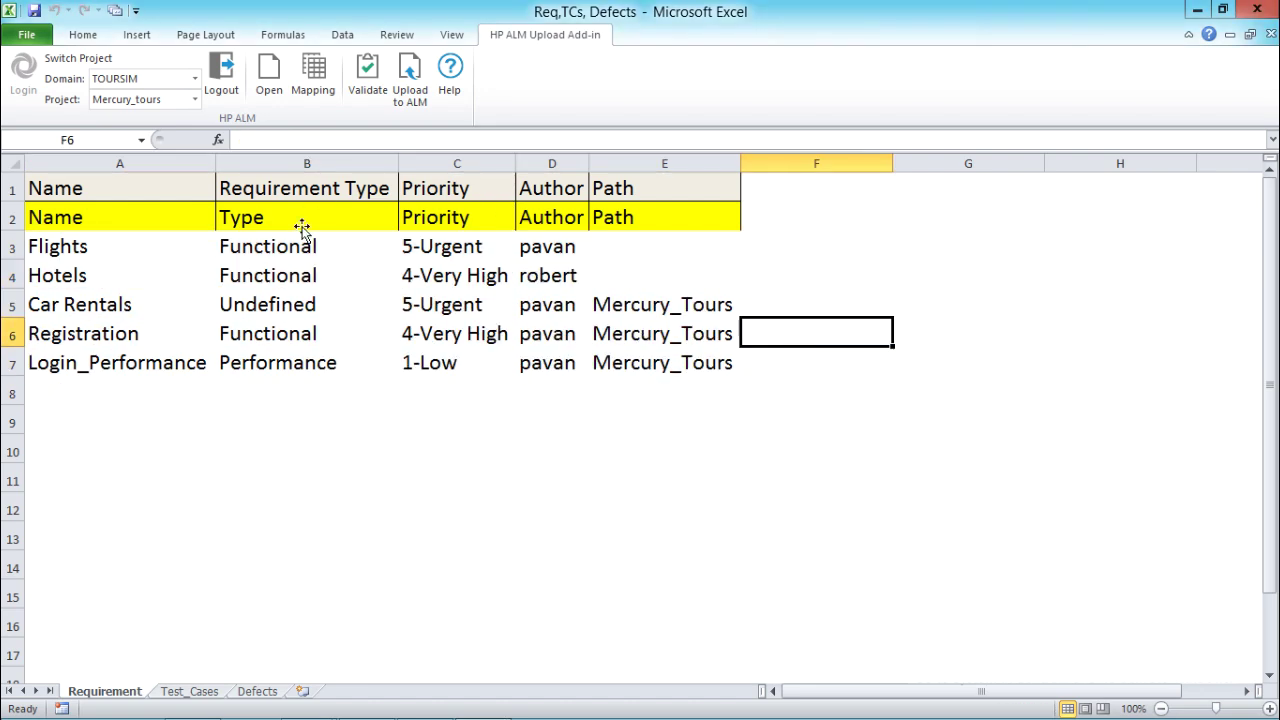
left_click_drag(8, 247, 6, 364)
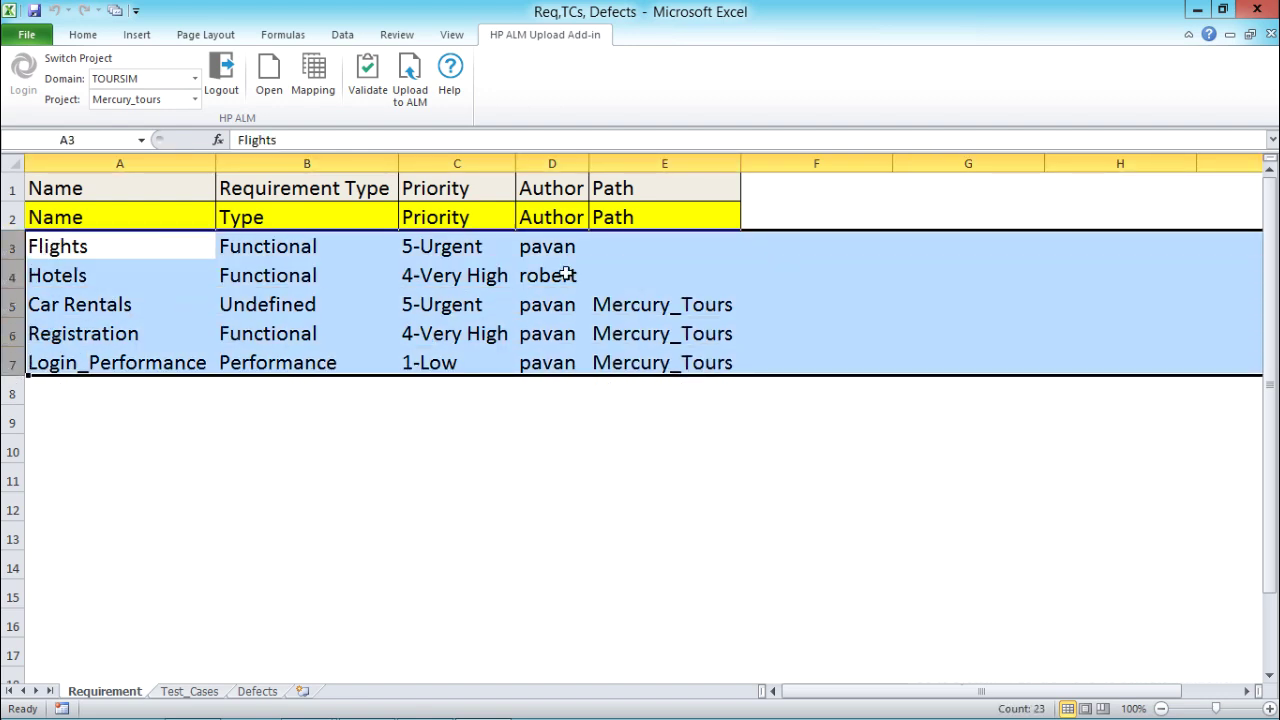
left_click_drag(666, 246, 672, 361)
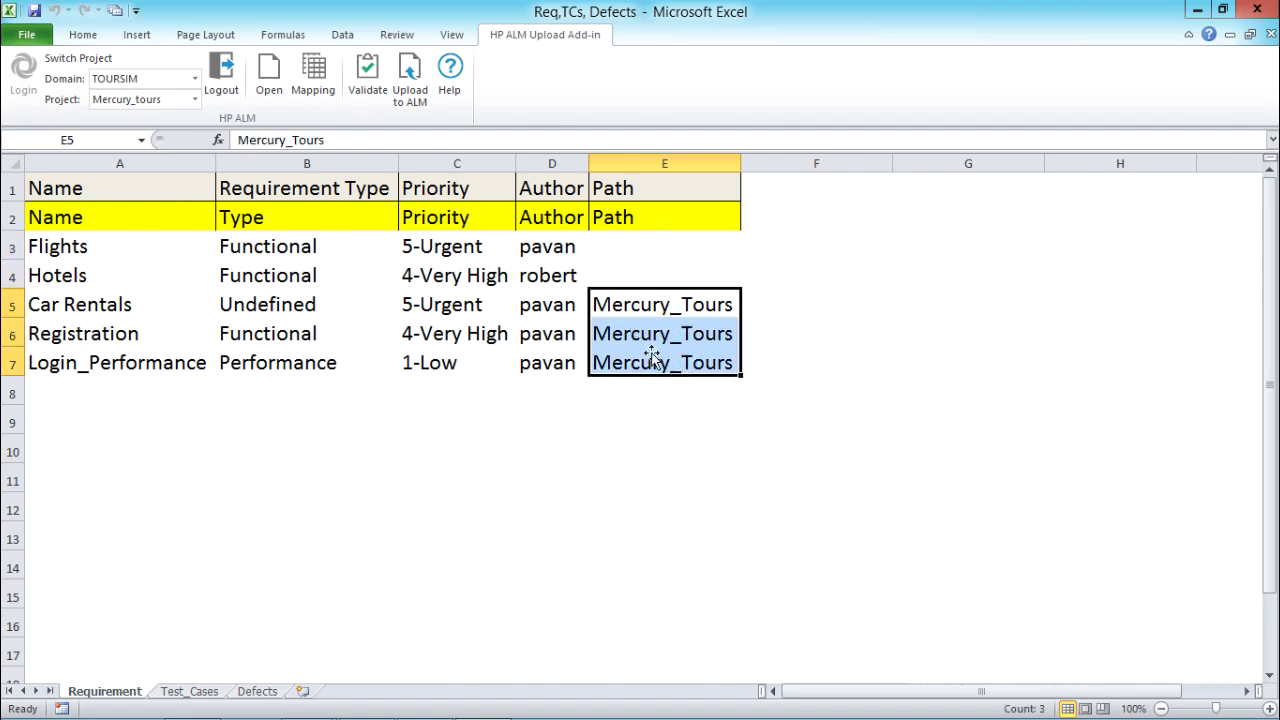
mouse_move(455, 703)
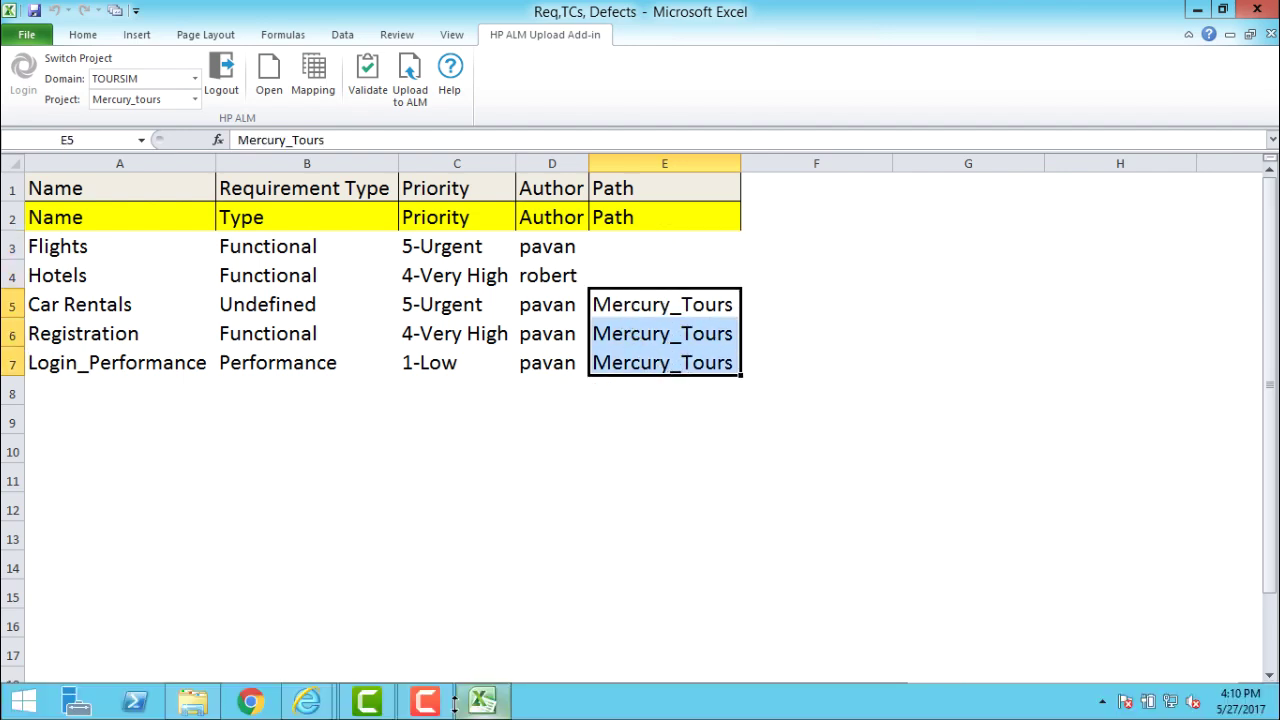
mouse_move(307, 702)
left_click(280, 611)
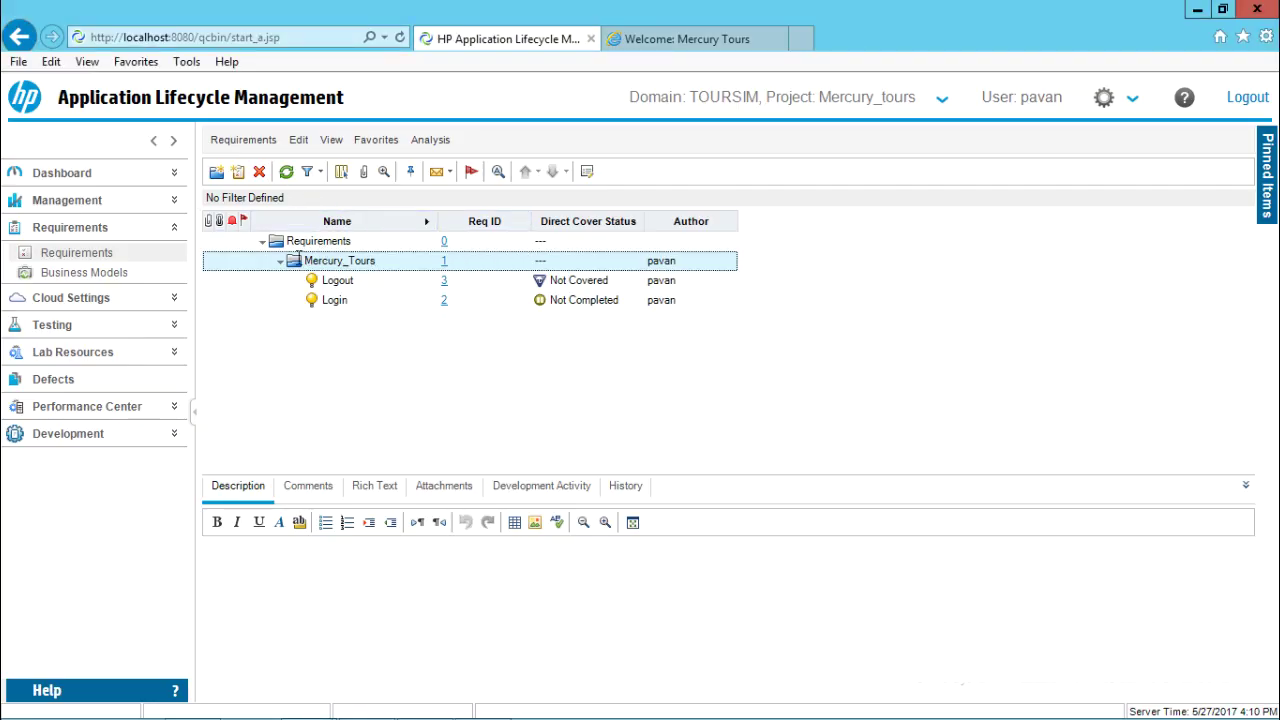
mouse_move(333, 710)
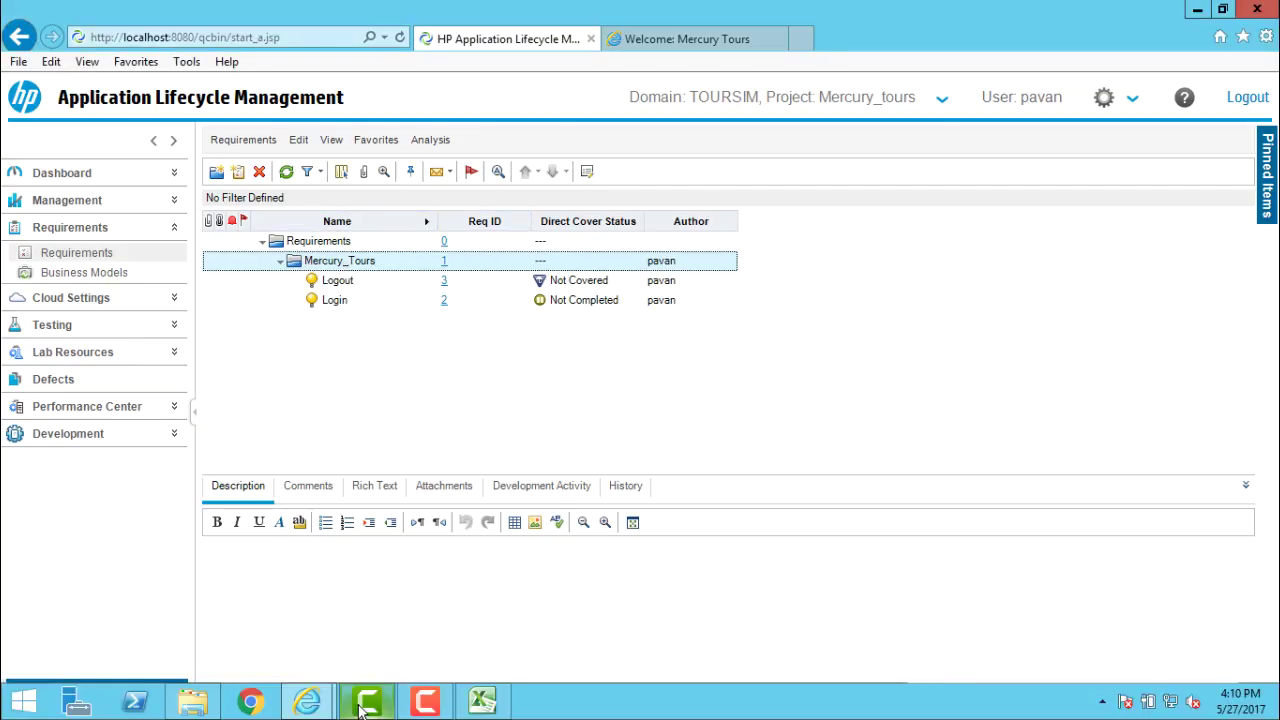
Return to Excel and upload the requirements in A3:E7 to ALM, dismissing the progress message.
left_click(484, 706)
left_click(460, 308)
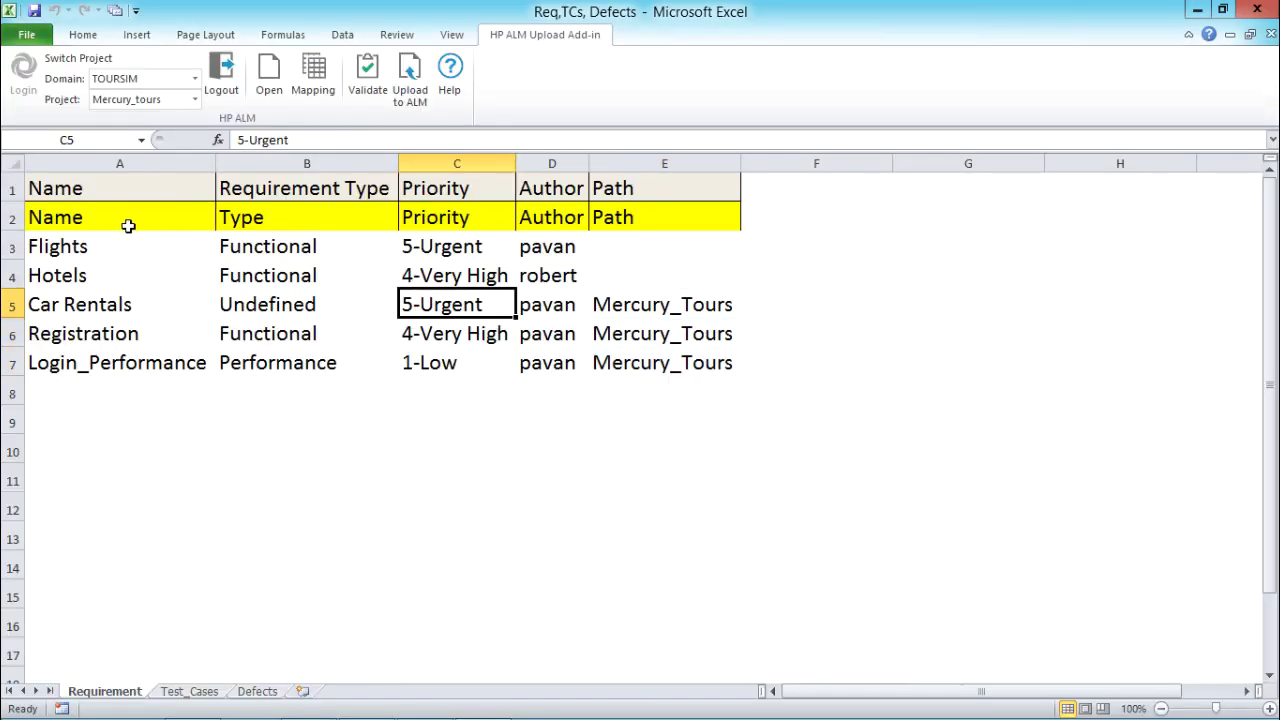
left_click_drag(86, 242, 655, 356)
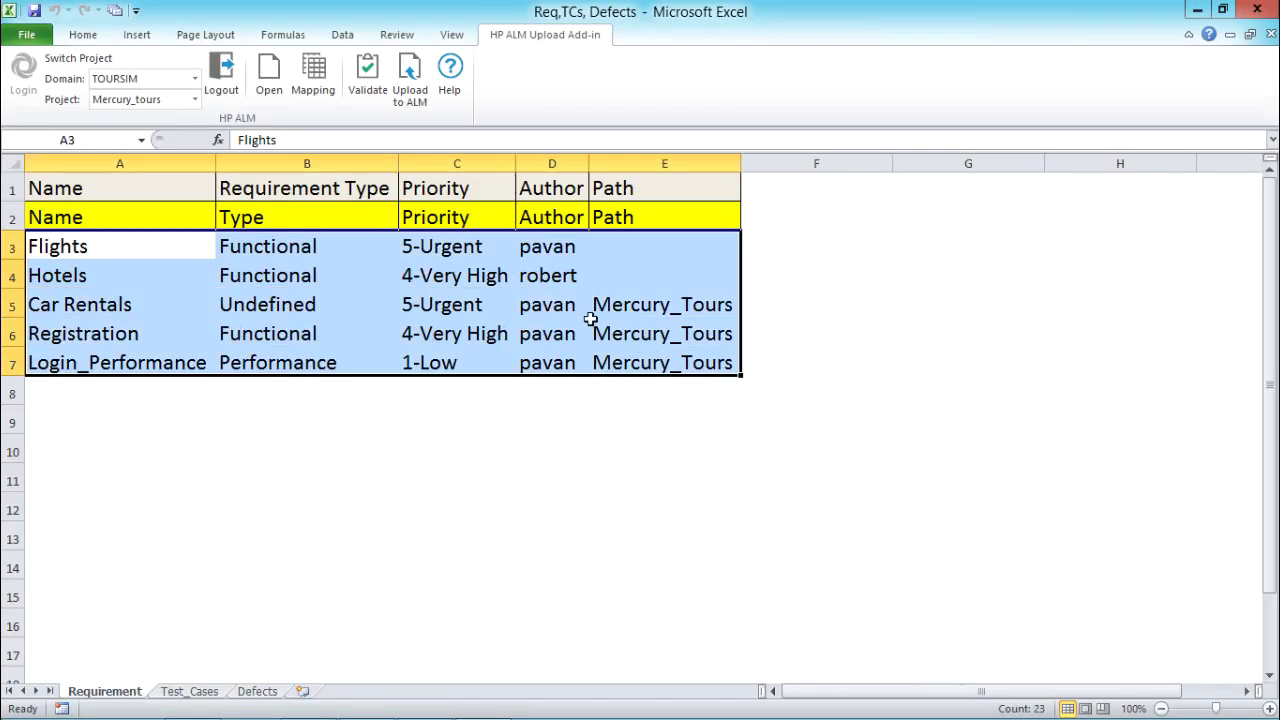
left_click(410, 80)
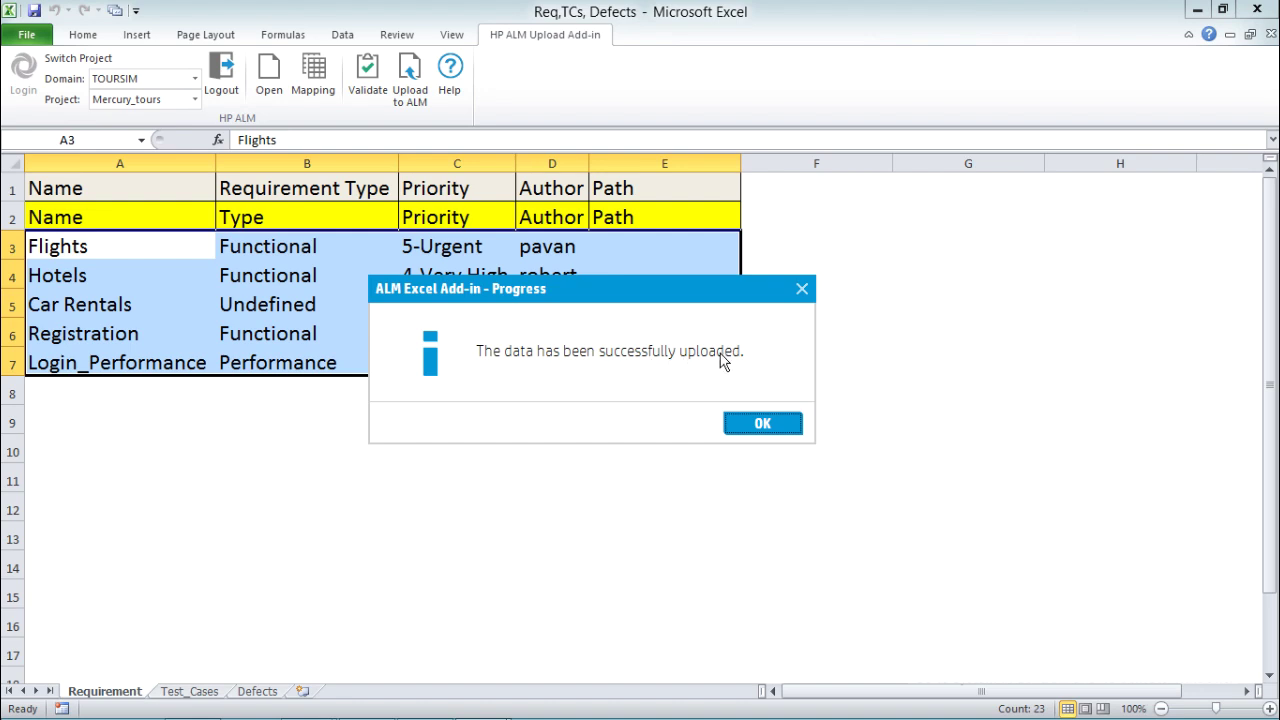
left_click(758, 420)
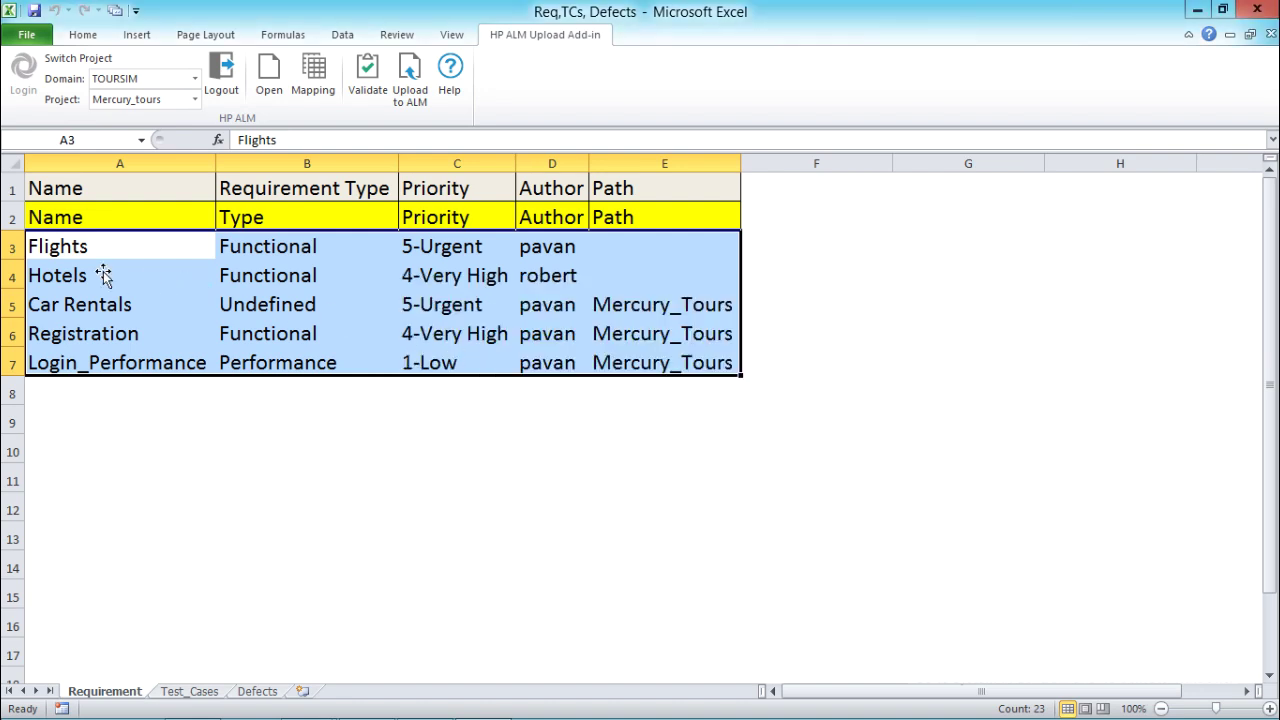
Review the uploaded requirement names, comparing the Flights and Hotels rows without a Path with the Mercury_Tours rows 5 to 7.
left_click_drag(80, 250, 91, 363)
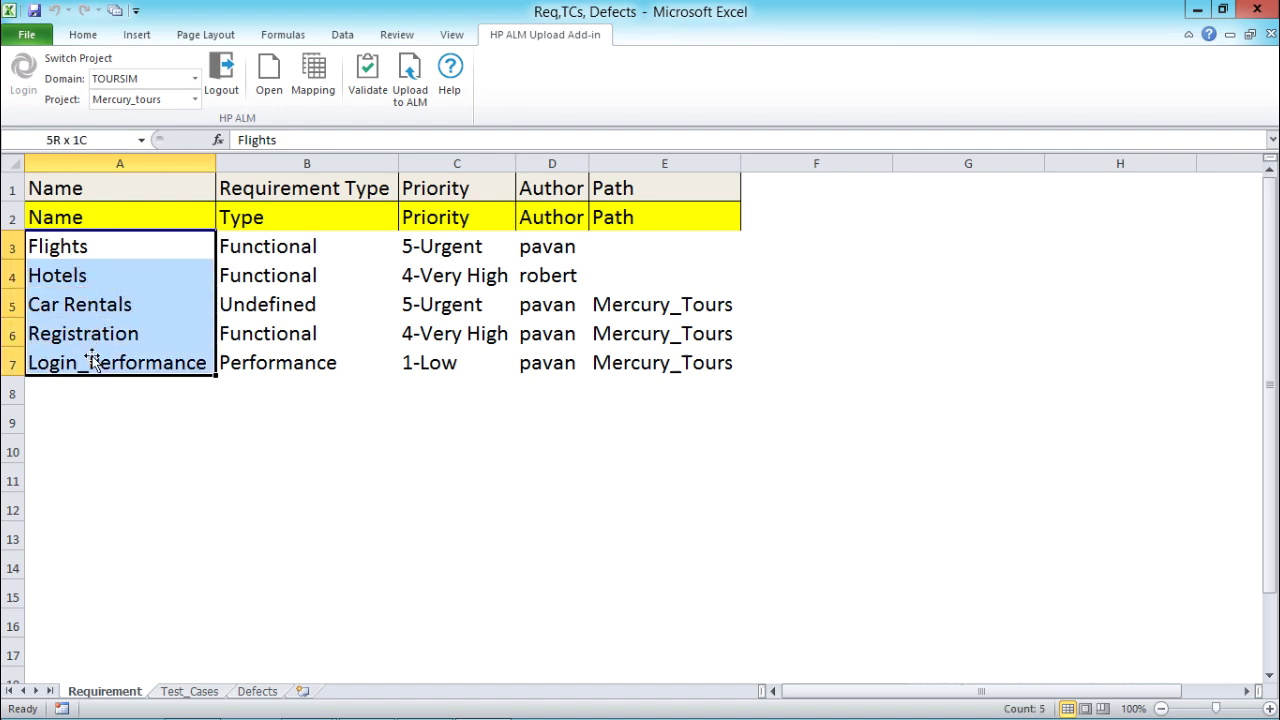
left_click(63, 246)
left_click(65, 268)
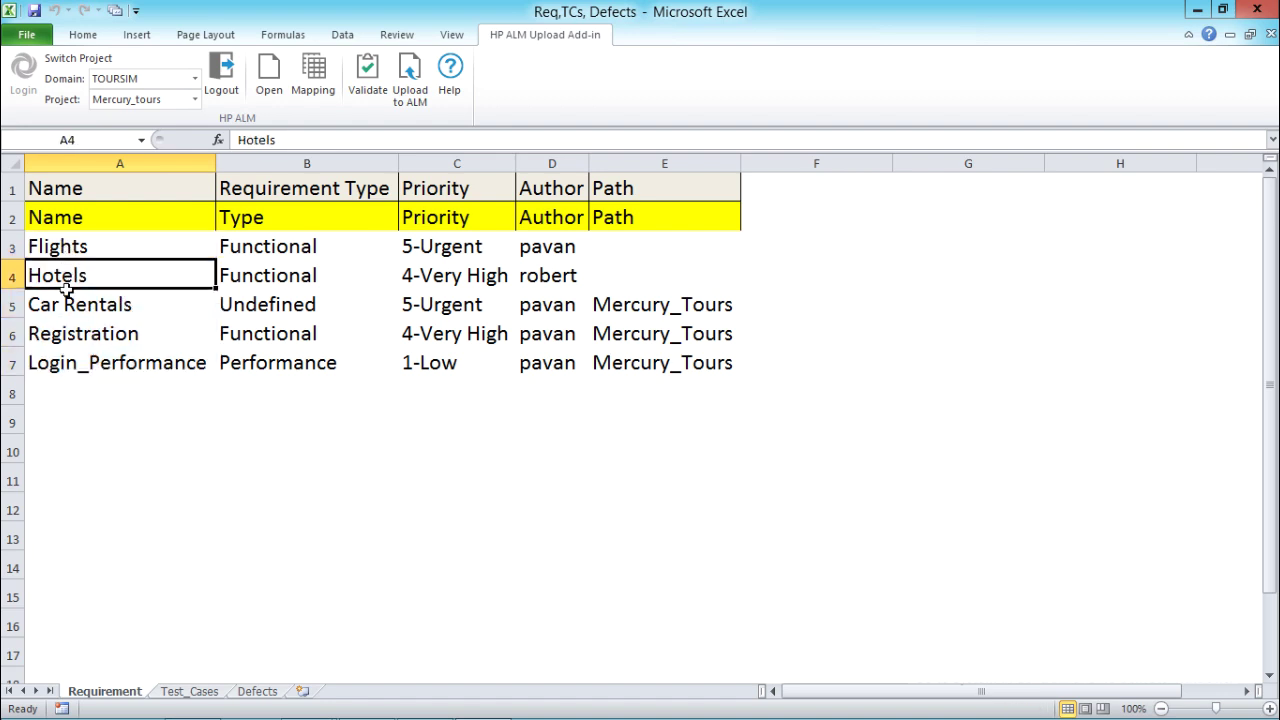
left_click_drag(153, 253, 658, 275)
left_click_drag(128, 297, 622, 334)
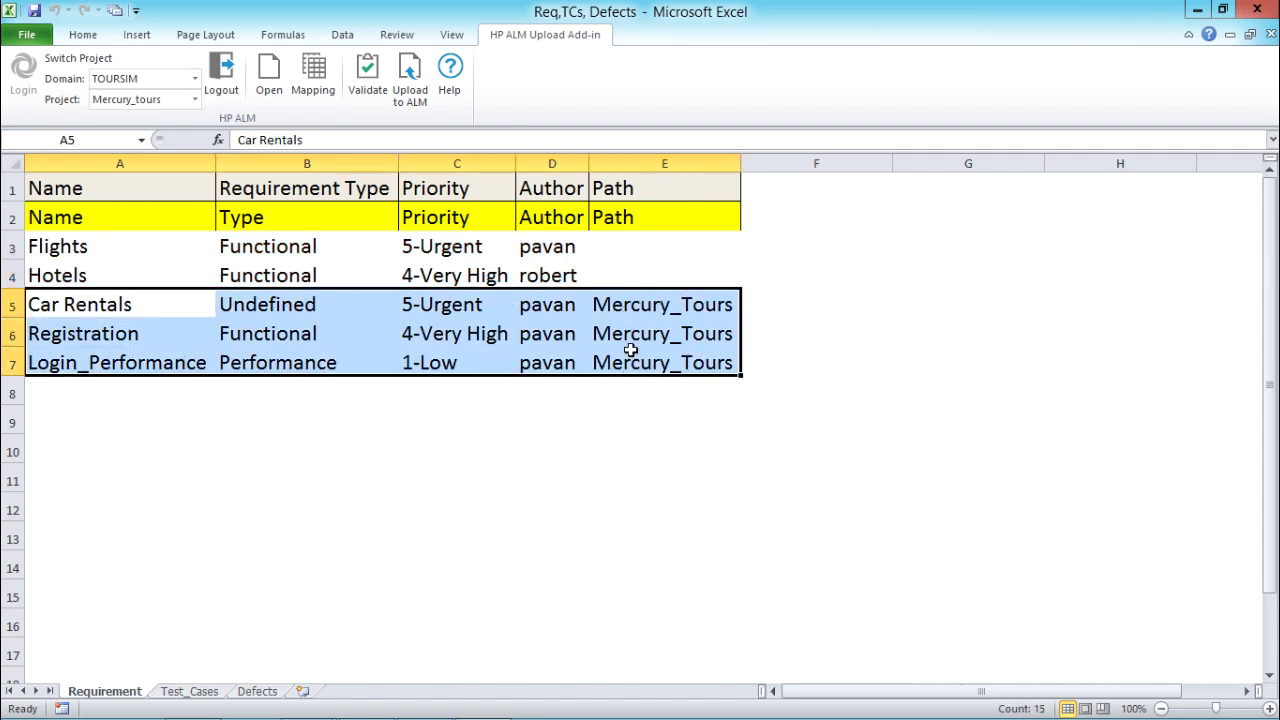
Switch to HP ALM in the browser, refresh the requirements tree, and check the Mercury_Tours folder and the Flights and Hotels requirements.
mouse_move(391, 676)
mouse_move(307, 700)
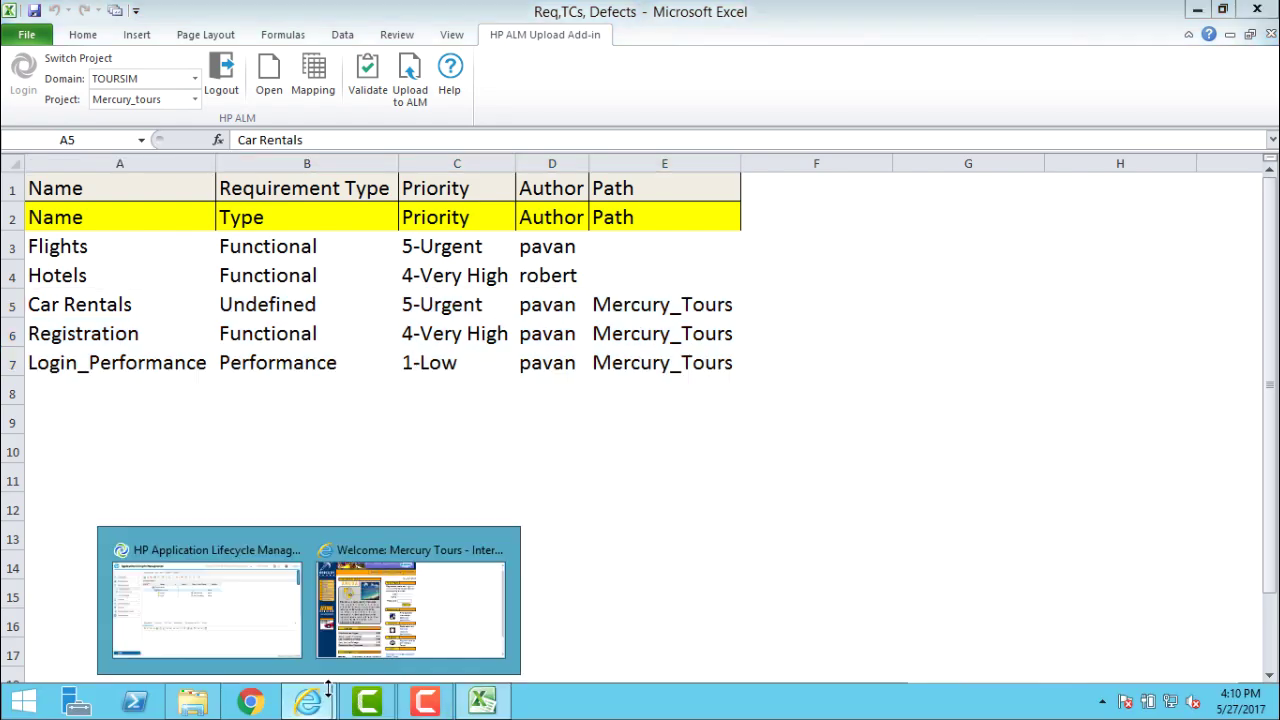
left_click(257, 600)
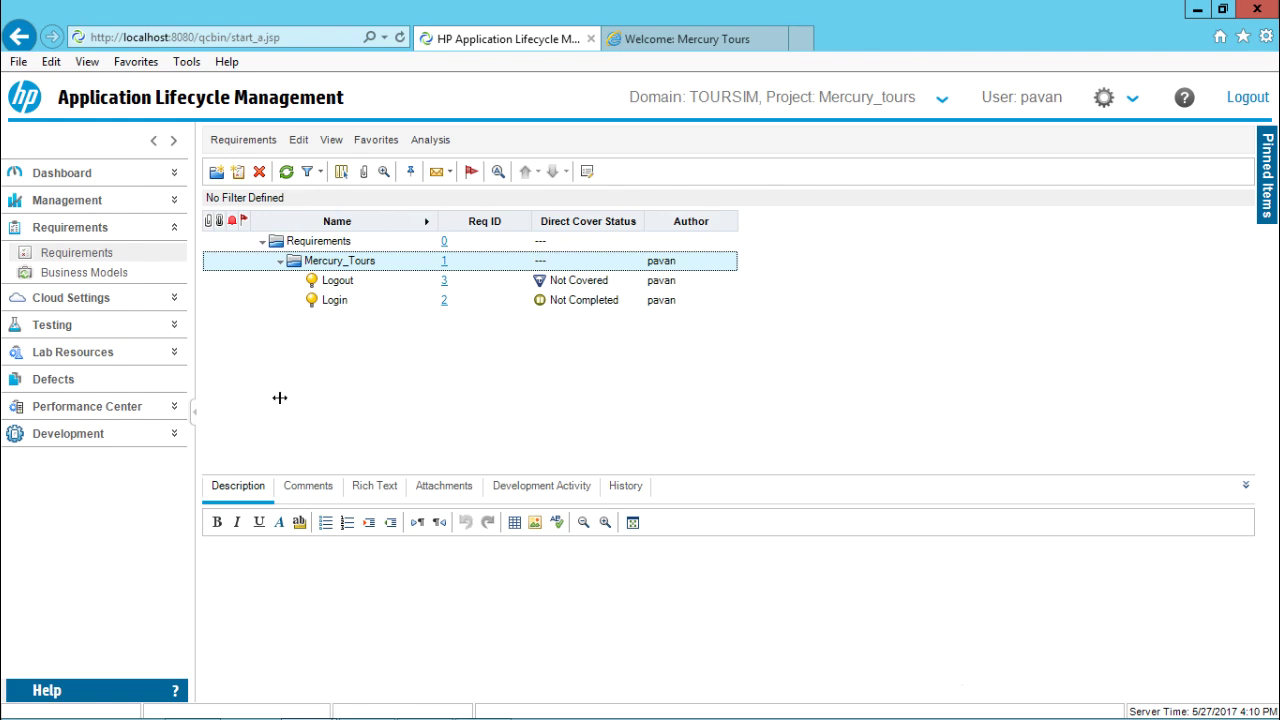
left_click(287, 174)
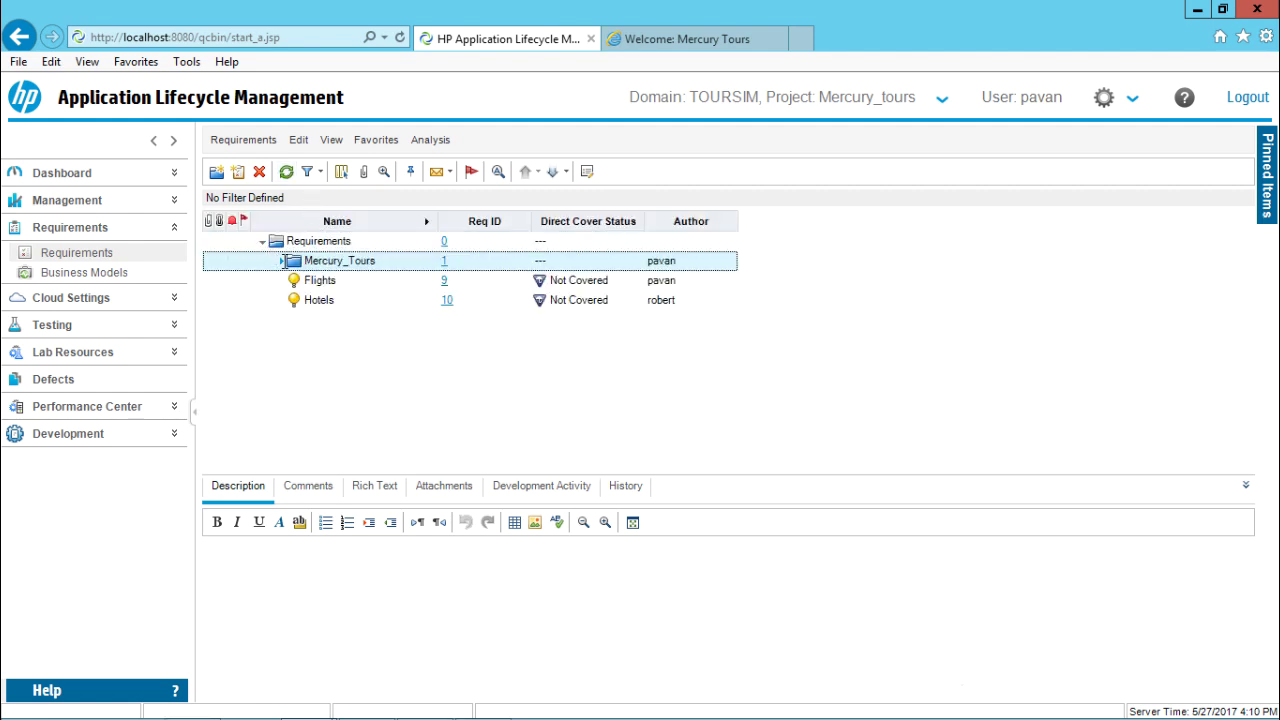
left_click(282, 260)
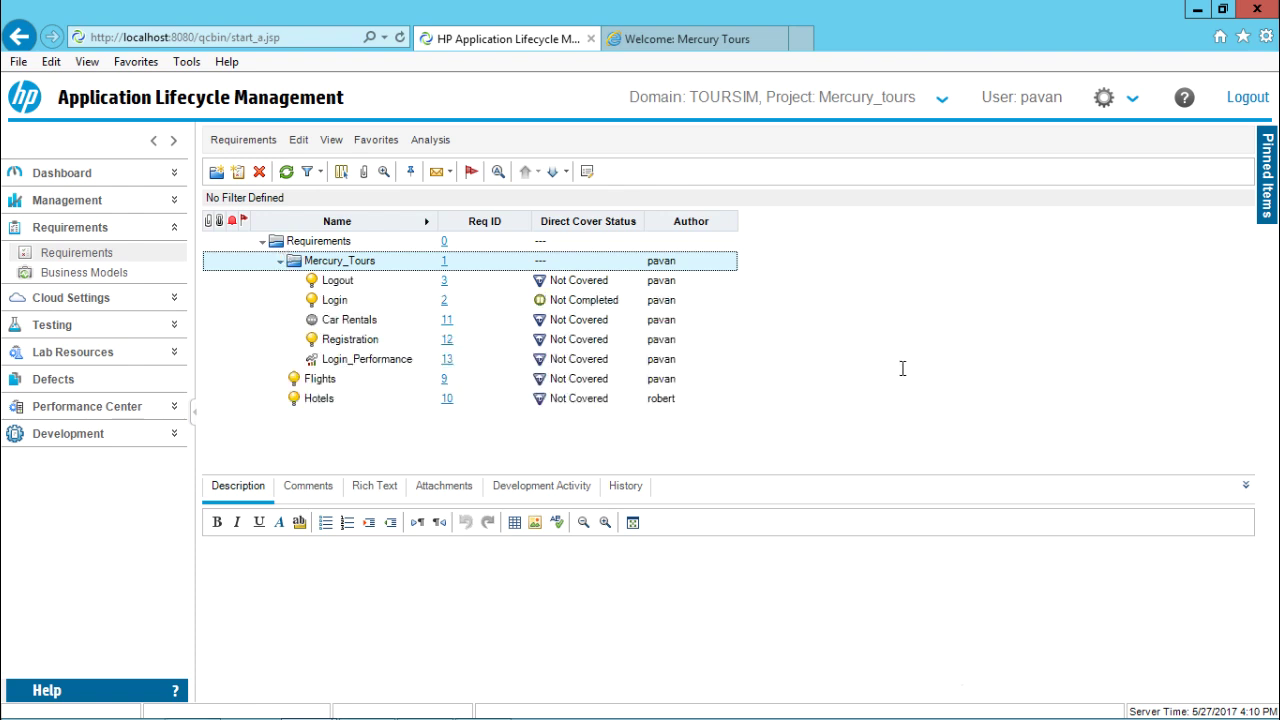
left_click(318, 380)
left_click(322, 398)
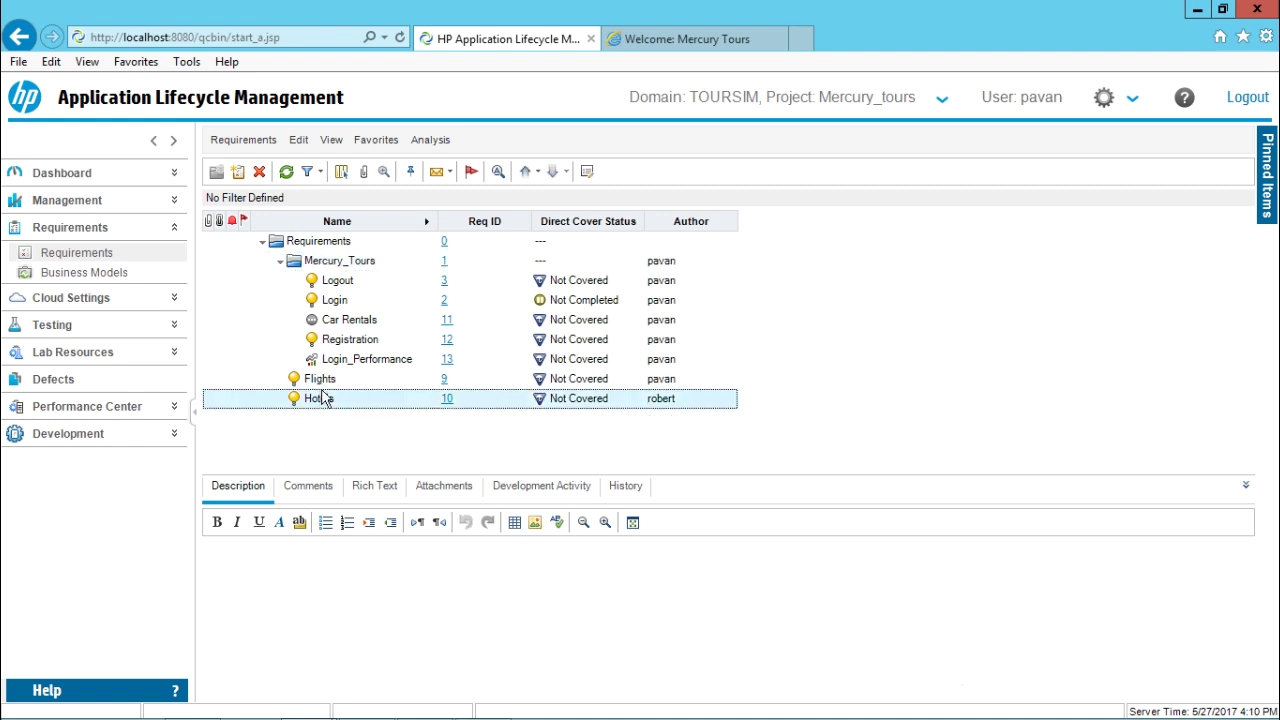
left_click(281, 261)
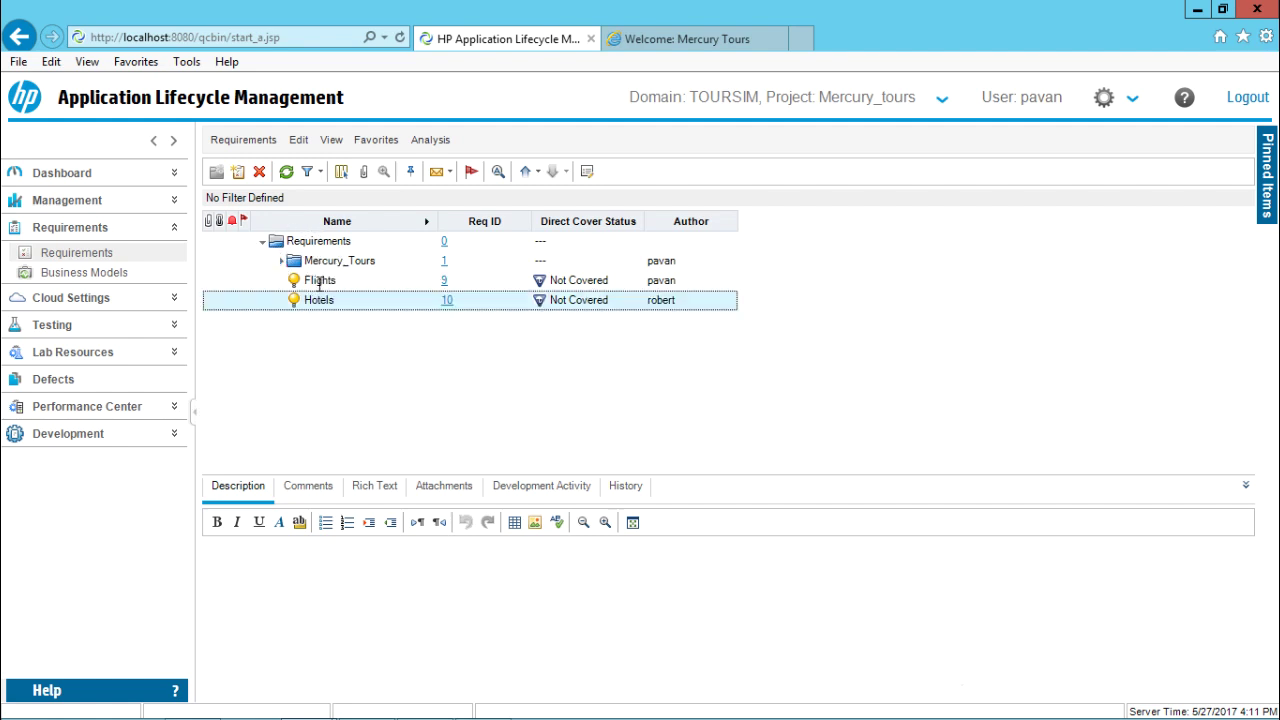
Return to Excel and compare the empty Path cells of Flights and Hotels with the Mercury_Tours path rows.
left_click(497, 702)
left_click(205, 300)
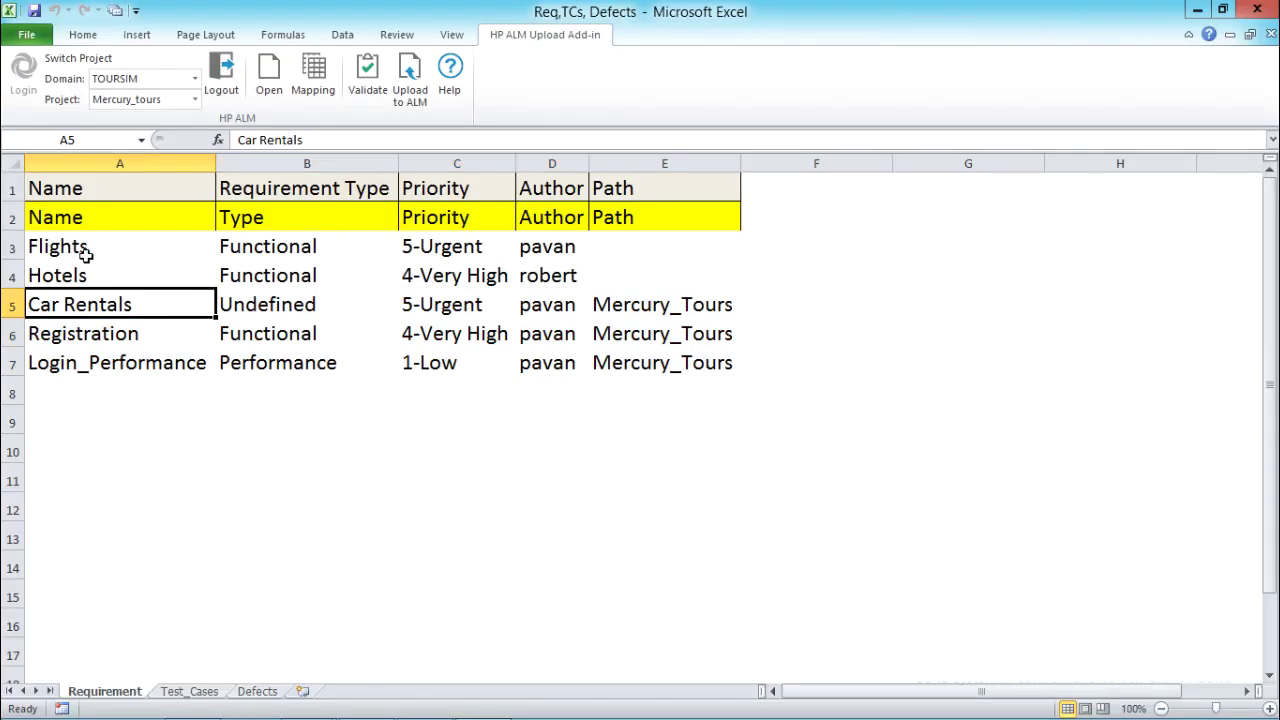
left_click_drag(86, 255, 677, 263)
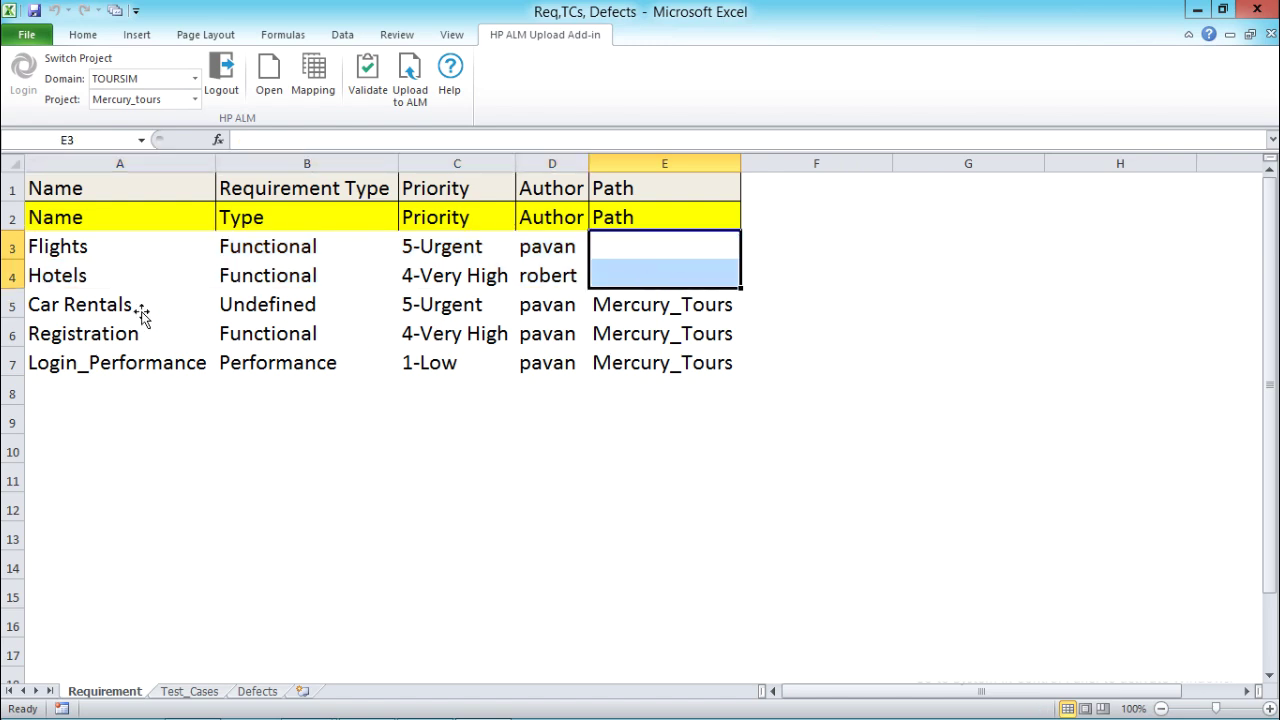
left_click_drag(86, 300, 674, 388)
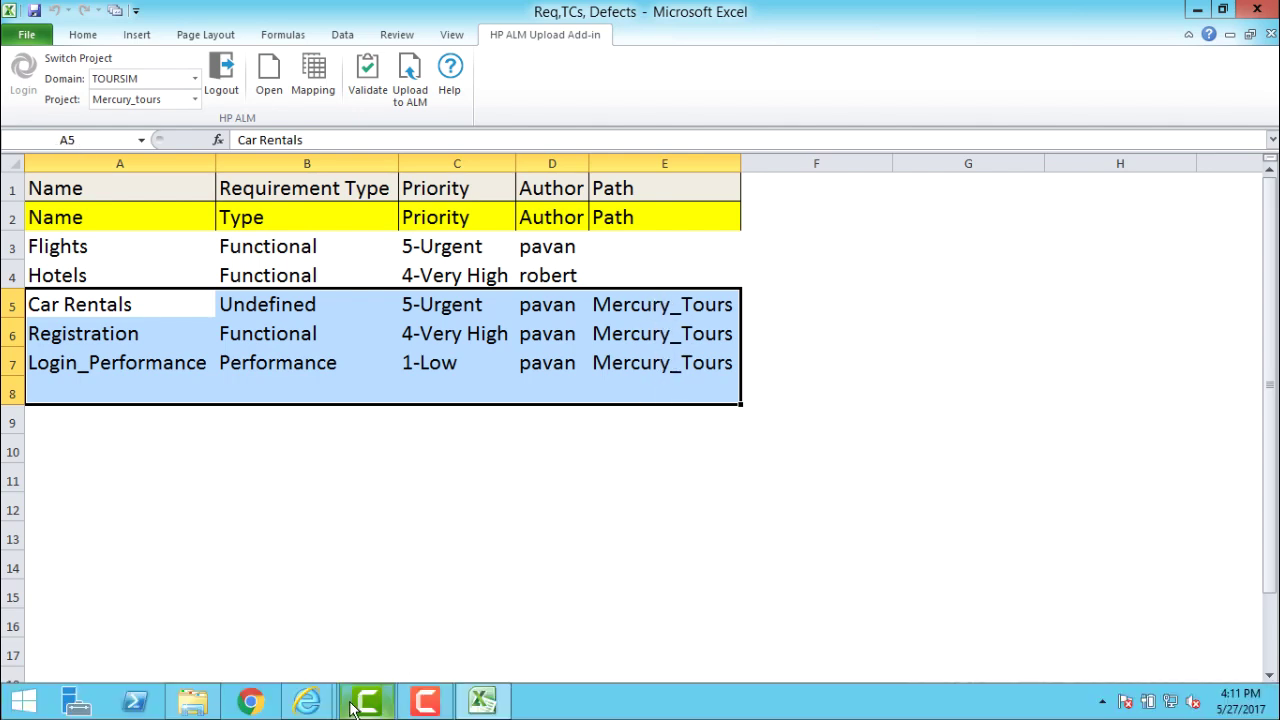
Switch back to HP ALM and check Car Rentals, Registration and Login_Performance under the Mercury_Tours folder.
mouse_move(307, 703)
left_click(271, 608)
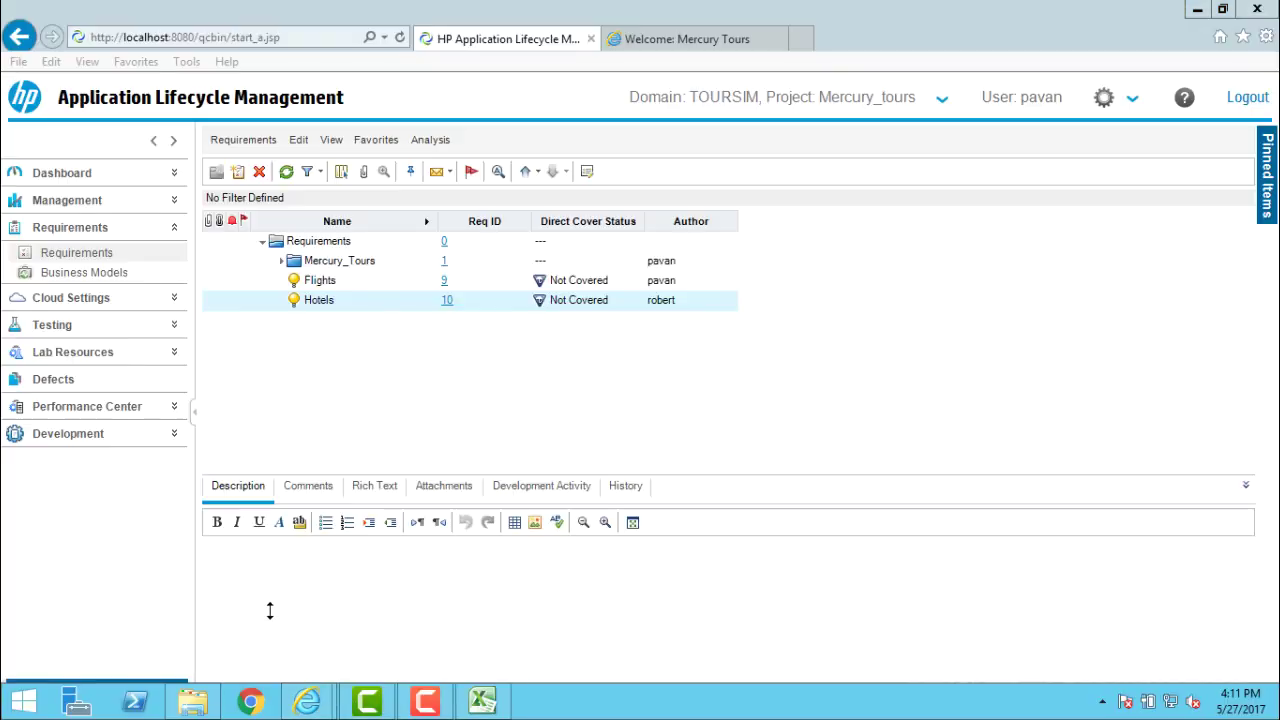
left_click(281, 261)
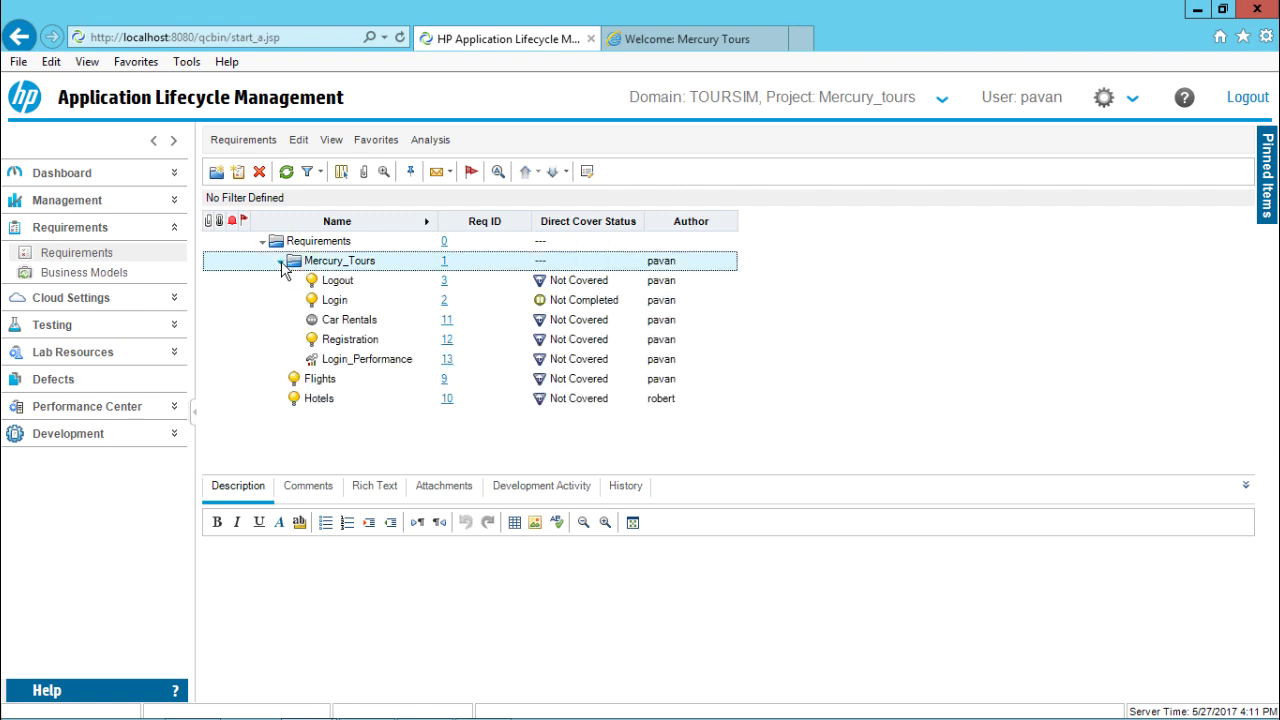
left_click(356, 319)
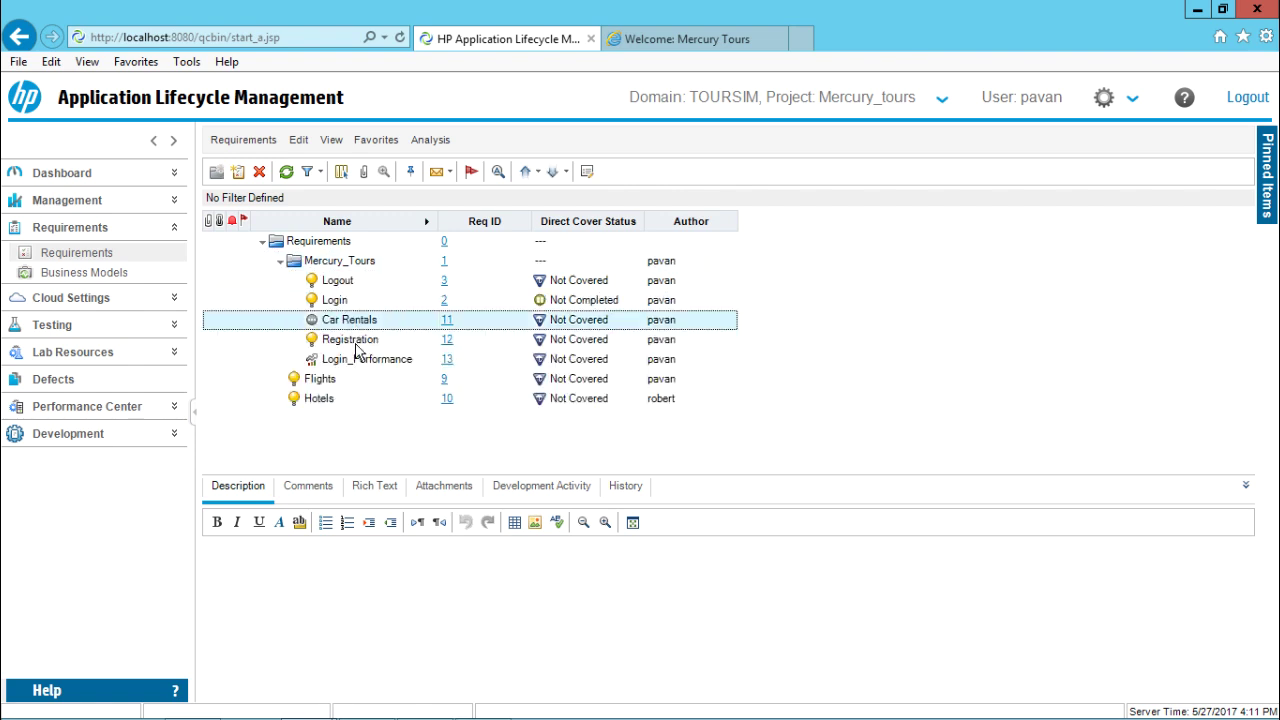
left_click(358, 340)
left_click(362, 362)
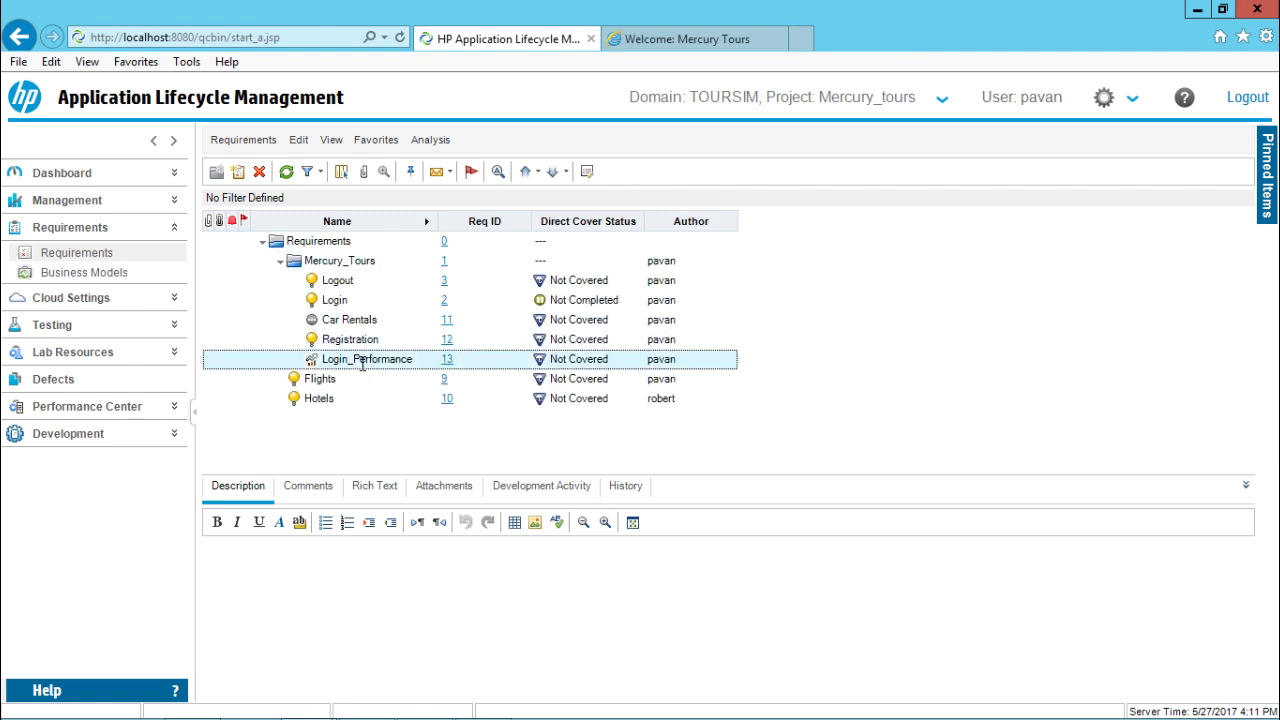
Check the Logout and Login requirements in the Mercury_Tours folder, and collapse the requirements tree.
left_click(338, 282)
left_click(345, 299)
left_click(343, 282)
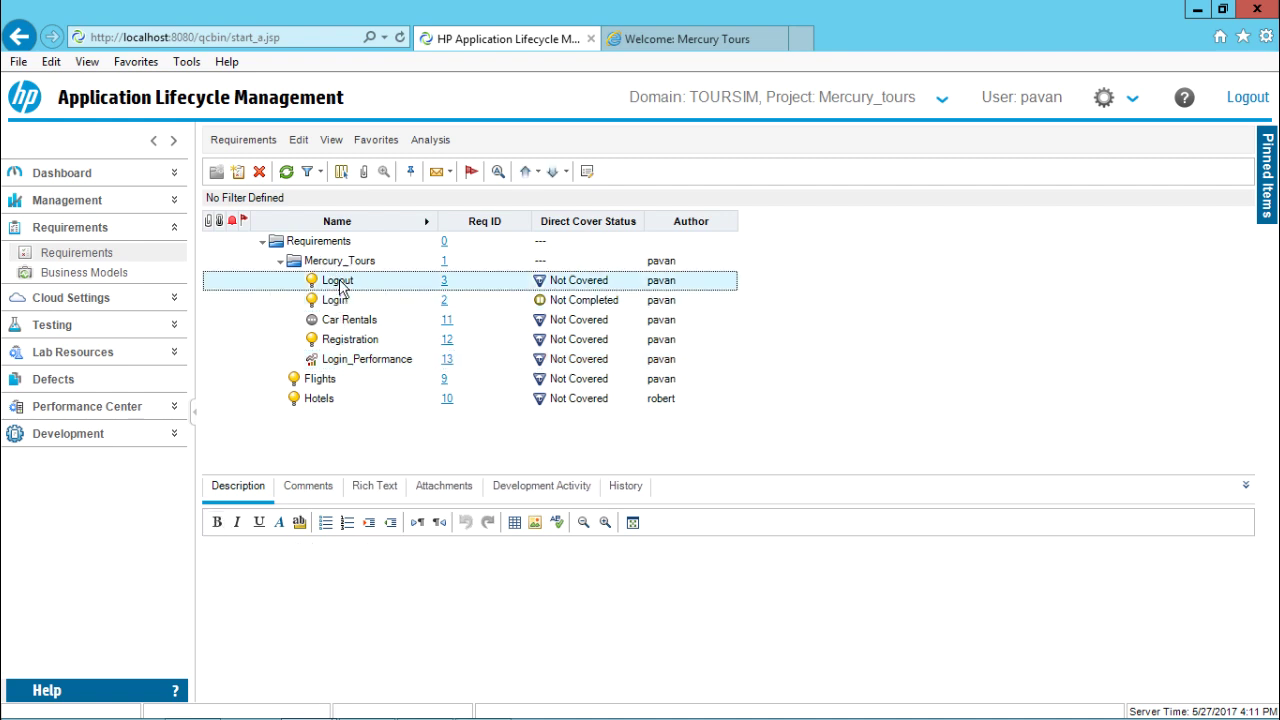
left_click(346, 302)
left_click(345, 284)
left_click(281, 260)
left_click(263, 241)
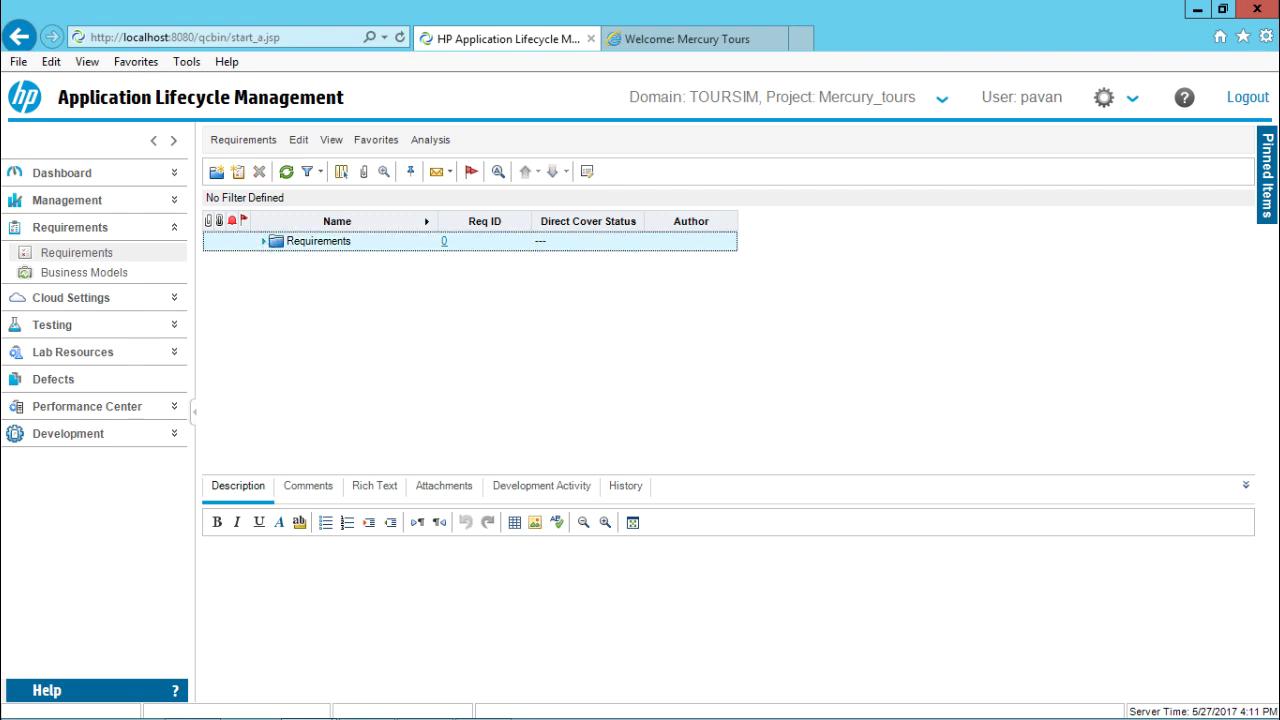
Return to Excel and select the whole requirements table, A1:E7, to review it.
left_click(483, 702)
left_click(388, 338)
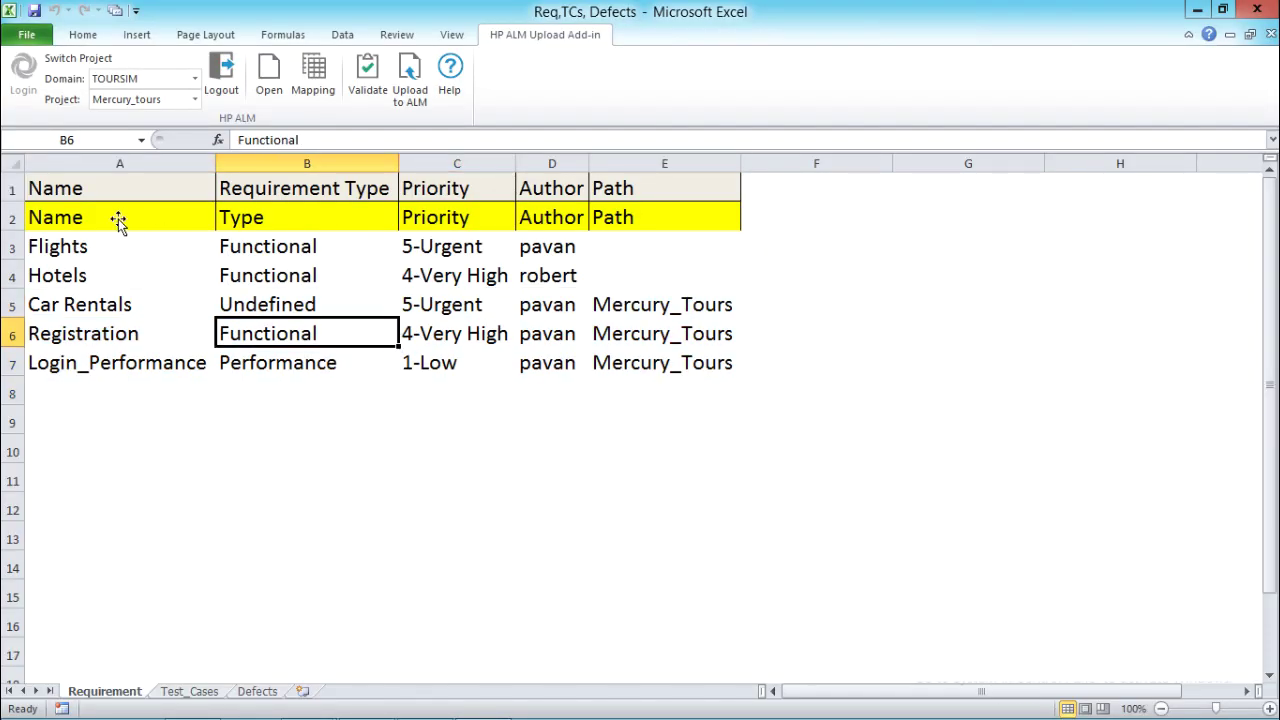
left_click_drag(86, 196, 612, 352)
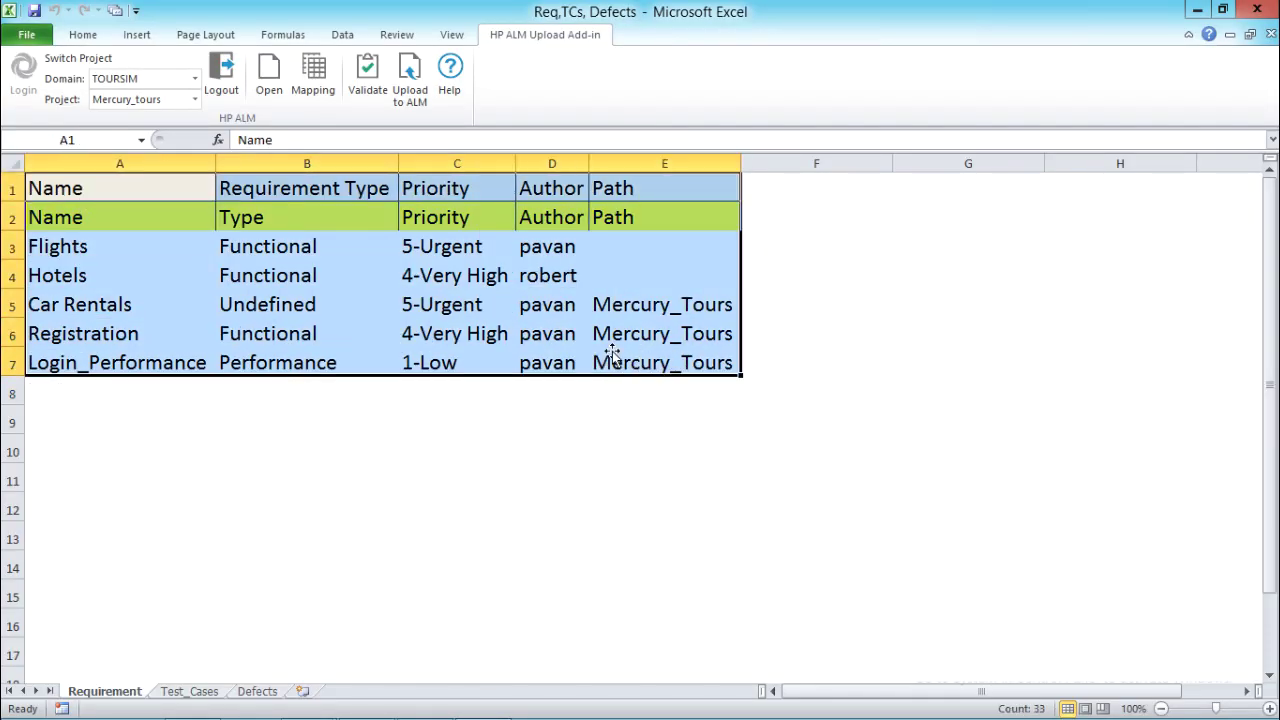